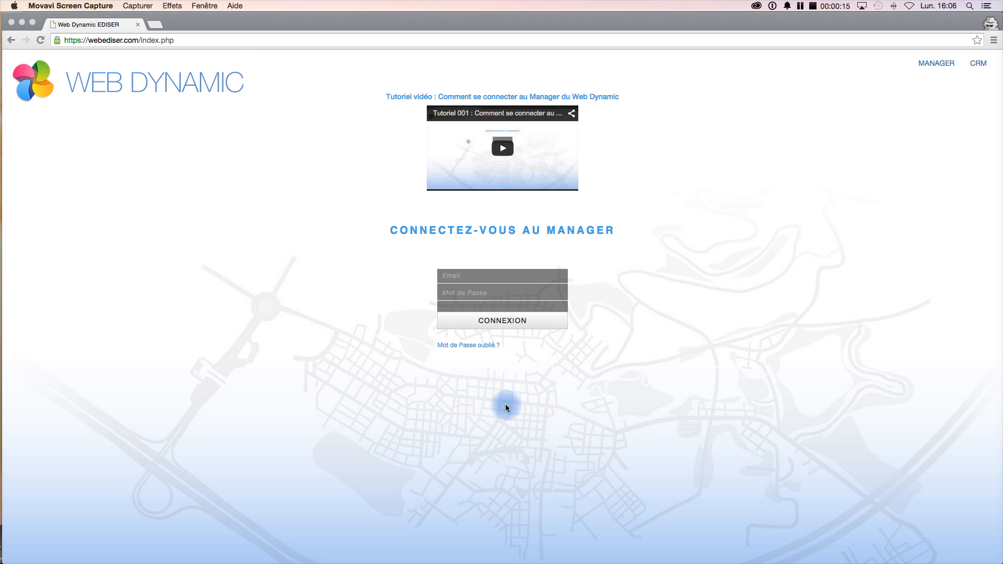
- Log in to the manager with the account e-mail and password
{"action": "left_click", "coordinate": [453, 280]}
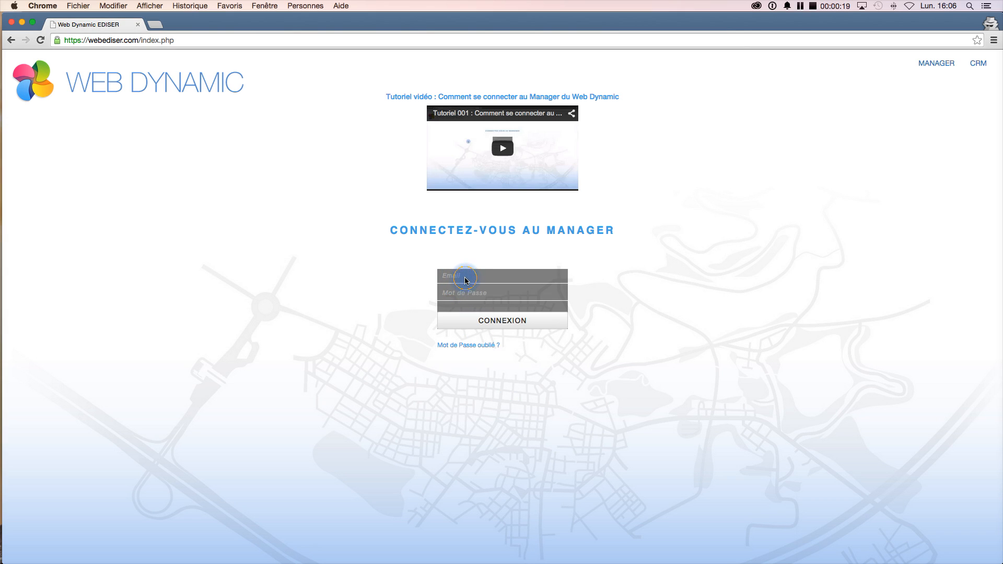
{"action": "left_click", "coordinate": [465, 278]}
{"action": "key", "text": "Tab"}
{"action": "type", "text": "******"}
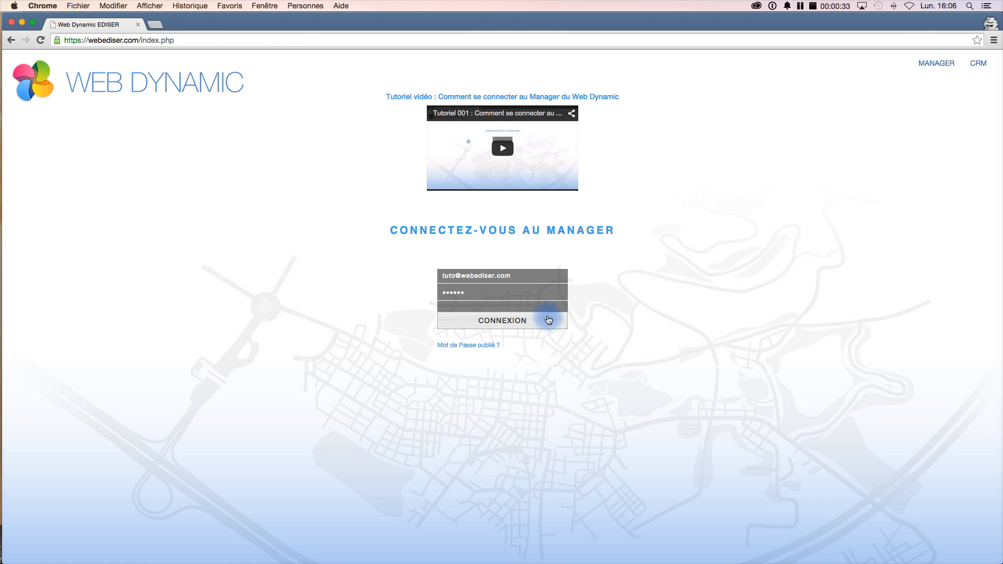
{"action": "left_click", "coordinate": [548, 320]}
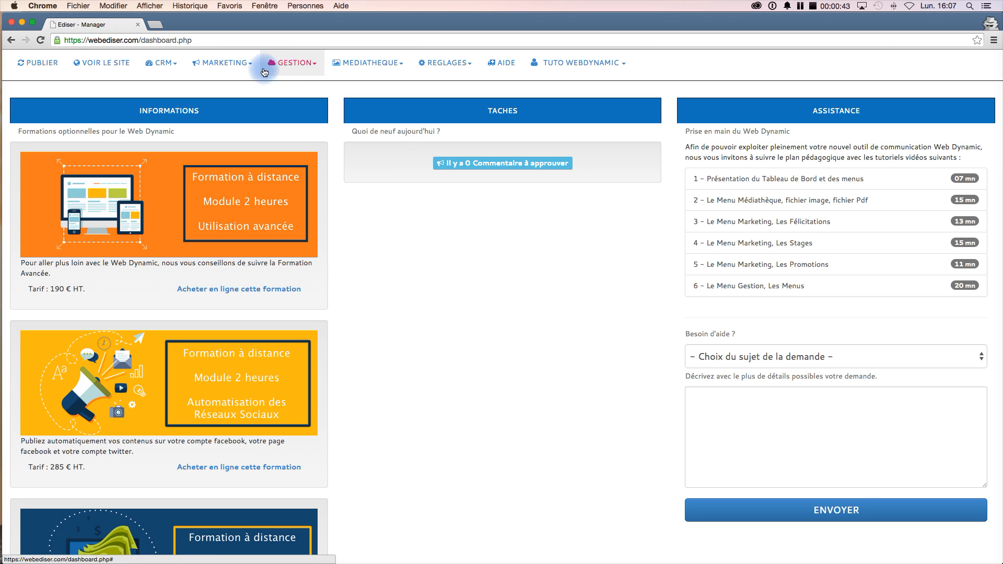
- Open the Contenus management page and browse its list of contents
{"action": "left_click", "coordinate": [316, 68]}
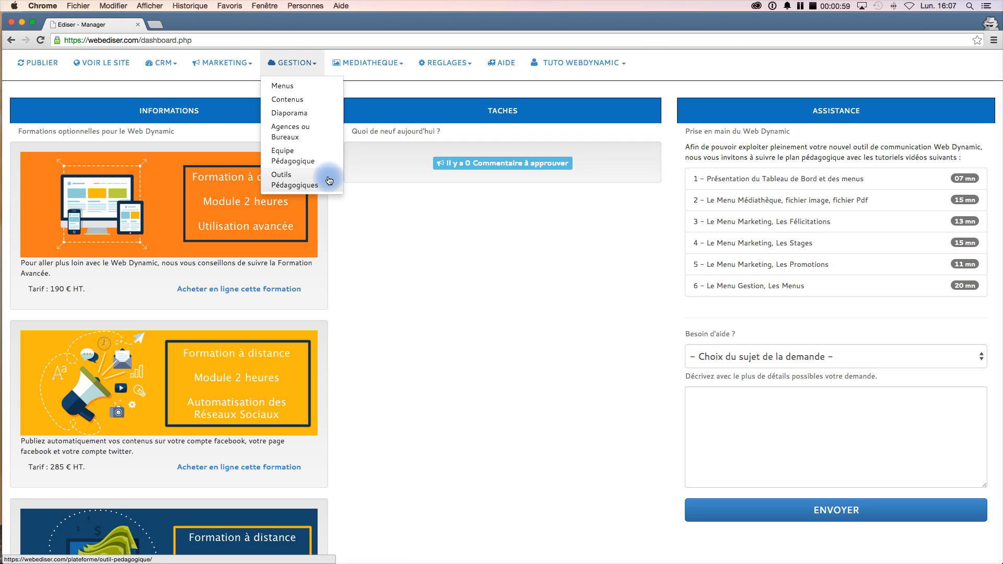
{"action": "left_click", "coordinate": [292, 100]}
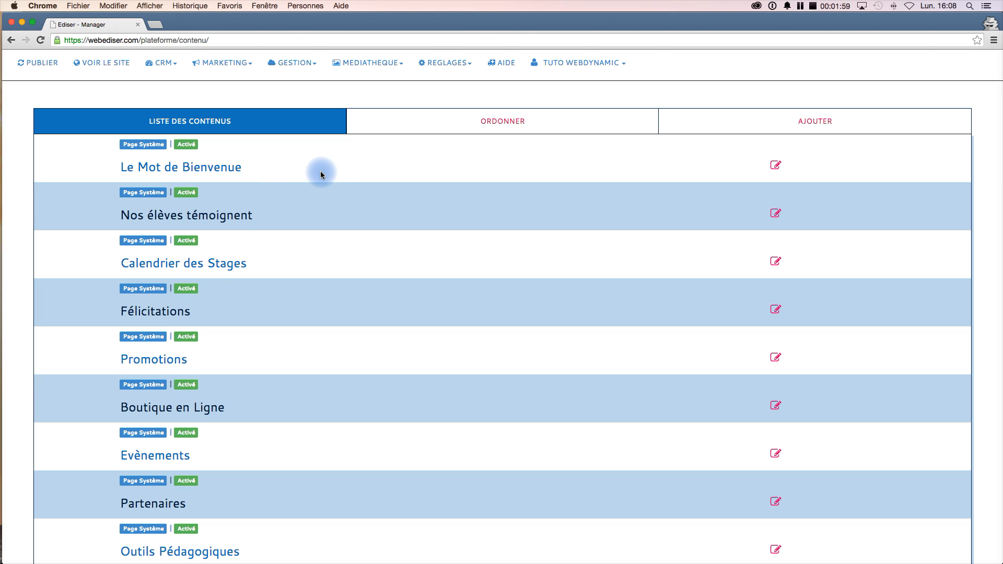
{"action": "scroll", "coordinate": [339, 370], "scroll_direction": "down", "scroll_amount": 3}
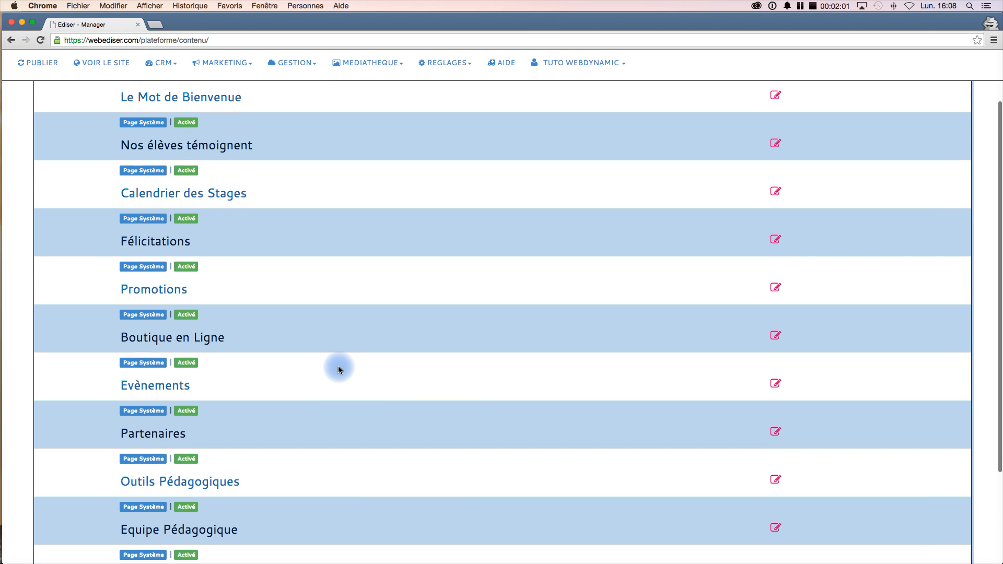
{"action": "scroll", "coordinate": [339, 370], "scroll_direction": "up", "scroll_amount": 3}
{"action": "scroll", "coordinate": [339, 370], "scroll_direction": "down", "scroll_amount": 3}
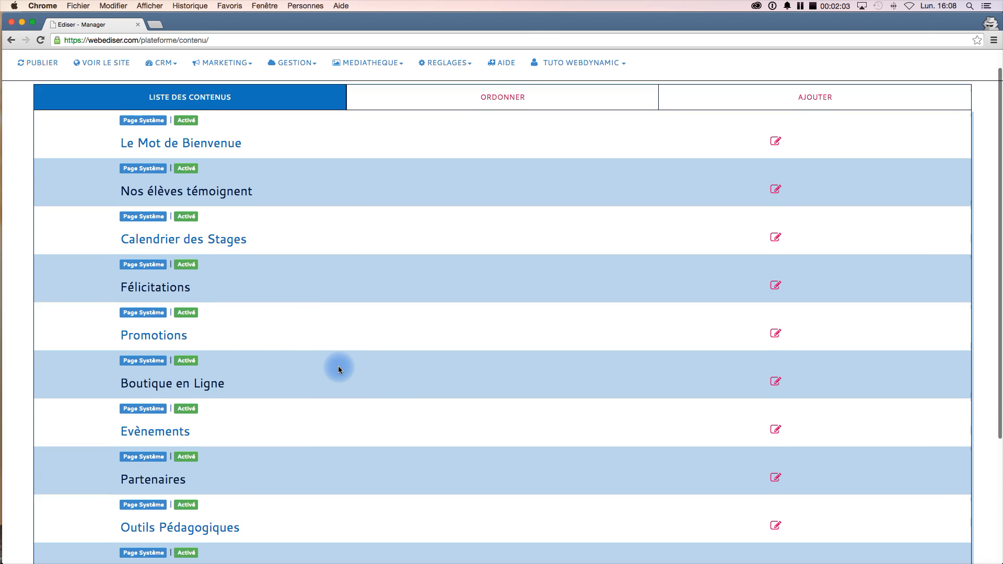
{"action": "scroll", "coordinate": [339, 370], "scroll_direction": "down", "scroll_amount": 6}
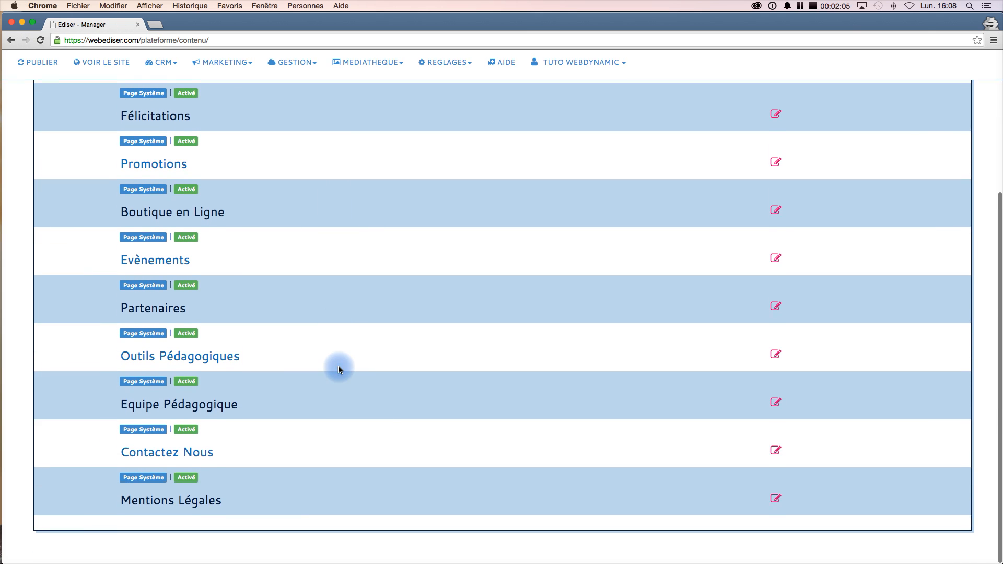
{"action": "scroll", "coordinate": [339, 370], "scroll_direction": "up", "scroll_amount": 8}
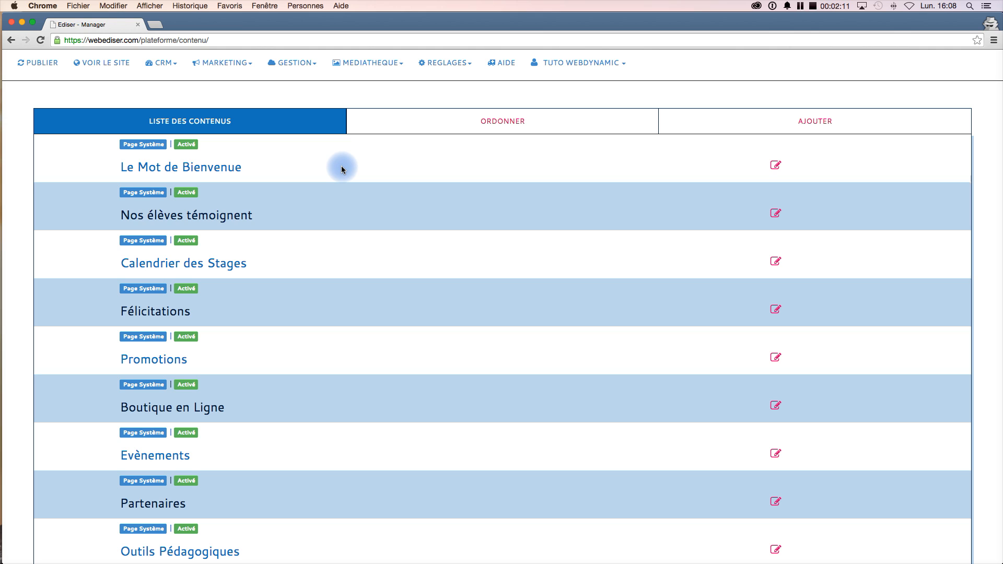
- Rename the 'Le Mot de Bienvenue' content title to 'Bienvenue sur notre Site'
{"action": "left_click", "coordinate": [777, 166]}
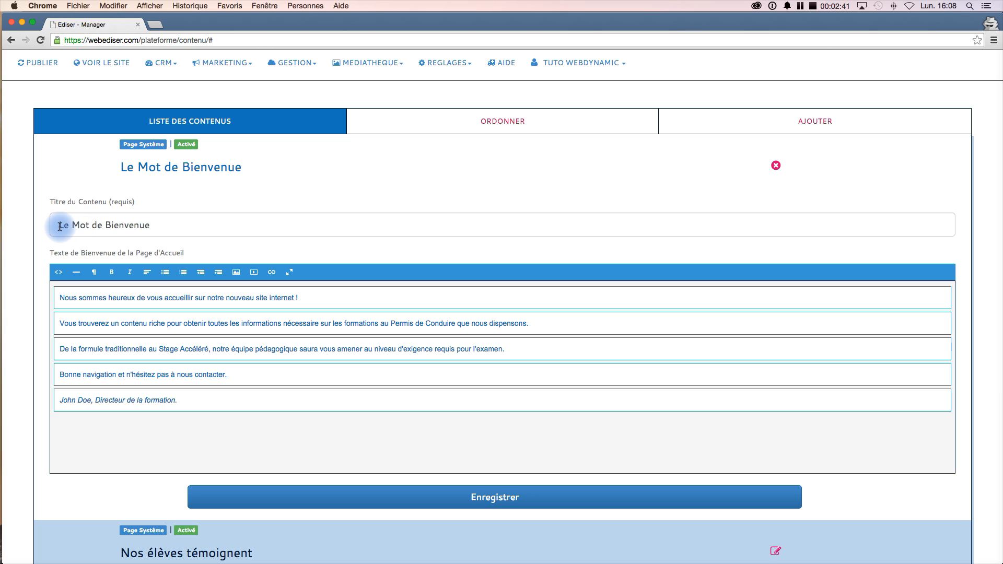
{"action": "left_click_drag", "start_coordinate": [61, 226], "coordinate": [189, 225]}
{"action": "type", "text": "B"}
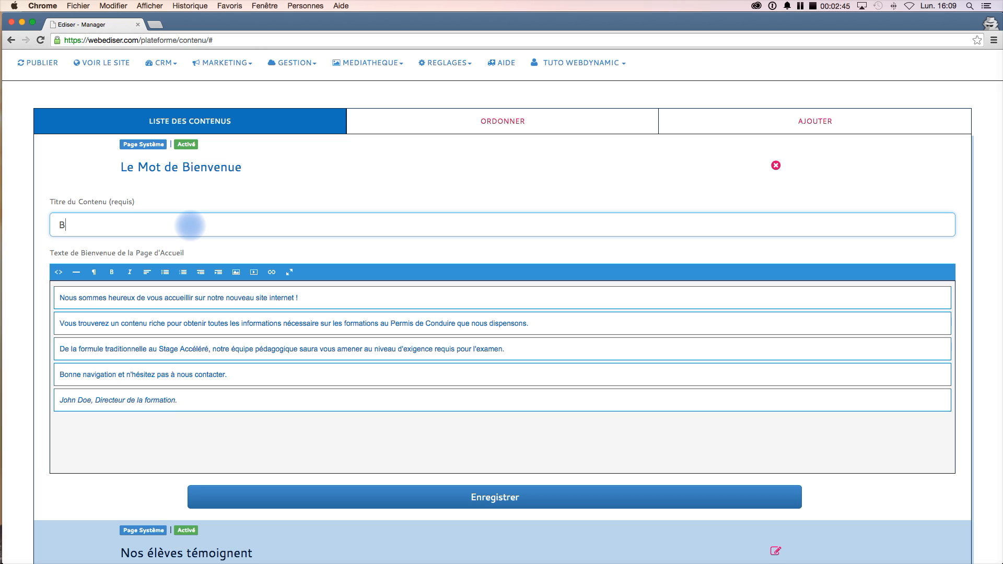
{"action": "type", "text": "ienvenue sur no"}
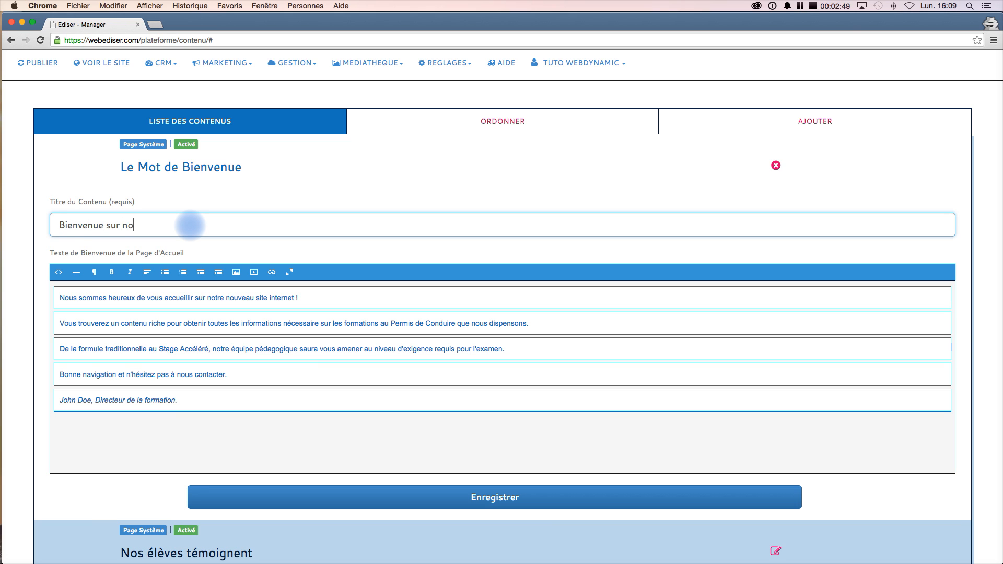
{"action": "type", "text": "tre Site"}
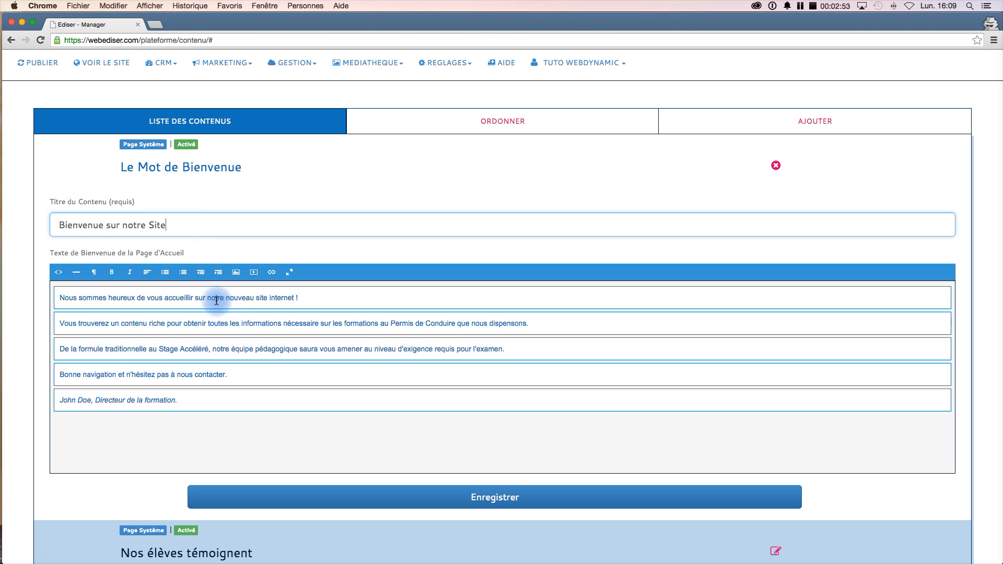
- Delete the signature line at the end of the welcome text and save the content
{"action": "left_click", "coordinate": [186, 399]}
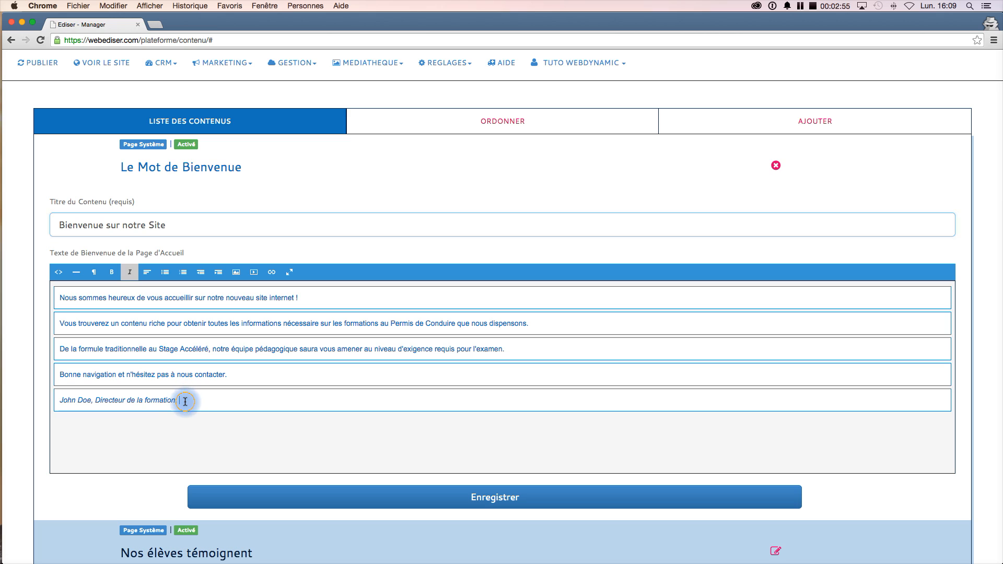
{"action": "key", "text": "BackSpace"}
{"action": "key", "text": "BackSpace"}
{"action": "key", "text": "BackSpace"}
{"action": "key", "text": "BackSpace"}
{"action": "key", "text": "BackSpace"}
{"action": "key", "text": "BackSpace"}
{"action": "key", "text": "BackSpace"}
{"action": "key", "text": "BackSpace"}
{"action": "key", "text": "BackSpace"}
{"action": "key", "text": "BackSpace"}
{"action": "key", "text": "BackSpace"}
{"action": "key", "text": "BackSpace"}
{"action": "key", "text": "BackSpace"}
{"action": "key", "text": "BackSpace"}
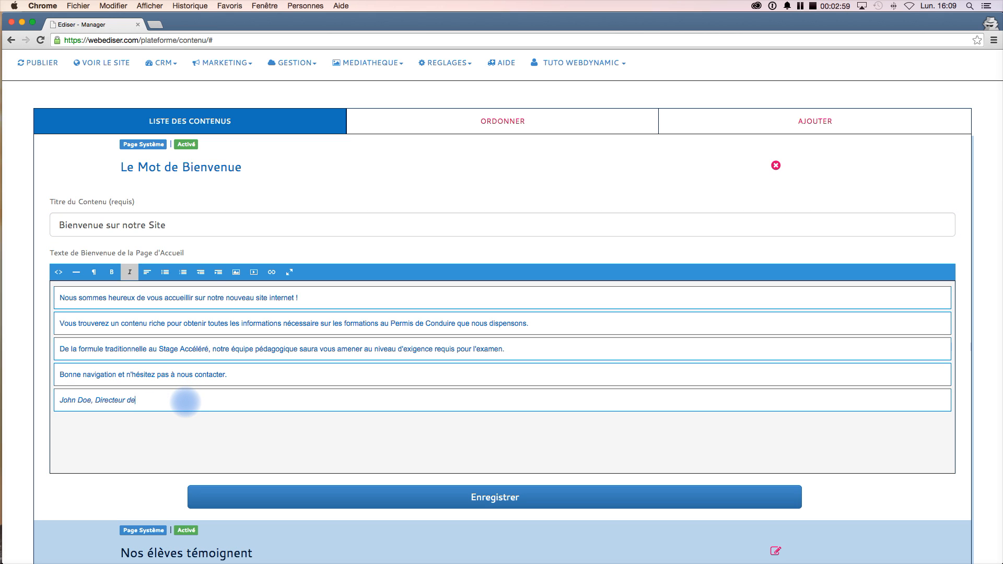
{"action": "key", "text": "BackSpace"}
{"action": "key", "text": "BackSpace"}
{"action": "key", "text": "BackSpace"}
{"action": "key", "text": "BackSpace"}
{"action": "key", "text": "BackSpace"}
{"action": "key", "text": "BackSpace"}
{"action": "key", "text": "BackSpace"}
{"action": "key", "text": "BackSpace"}
{"action": "key", "text": "BackSpace"}
{"action": "key", "text": "BackSpace"}
{"action": "key", "text": "BackSpace"}
{"action": "key", "text": "BackSpace"}
{"action": "key", "text": "BackSpace"}
{"action": "key", "text": "BackSpace"}
{"action": "key", "text": "BackSpace"}
{"action": "key", "text": "BackSpace"}
{"action": "key", "text": "BackSpace"}
{"action": "key", "text": "BackSpace"}
{"action": "key", "text": "BackSpace"}
{"action": "key", "text": "BackSpace"}
{"action": "key", "text": "BackSpace"}
{"action": "key", "text": "BackSpace"}
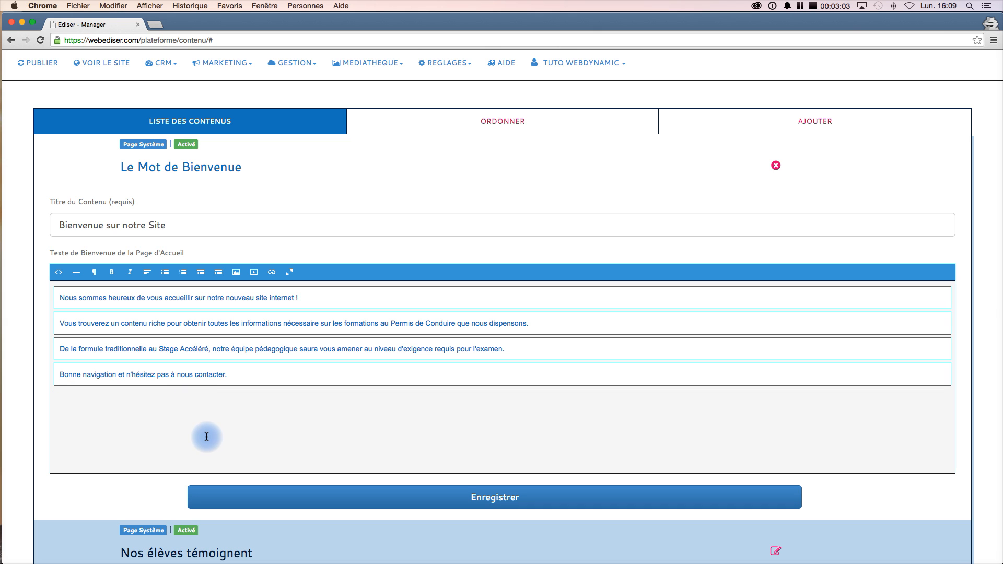
{"action": "scroll", "coordinate": [206, 437], "scroll_direction": "down", "scroll_amount": 1}
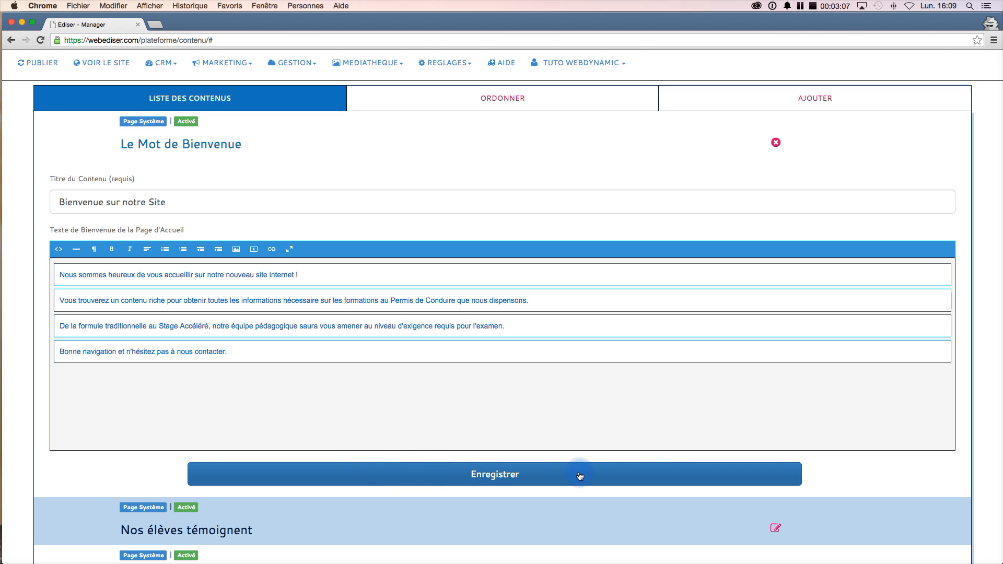
{"action": "left_click", "coordinate": [601, 474]}
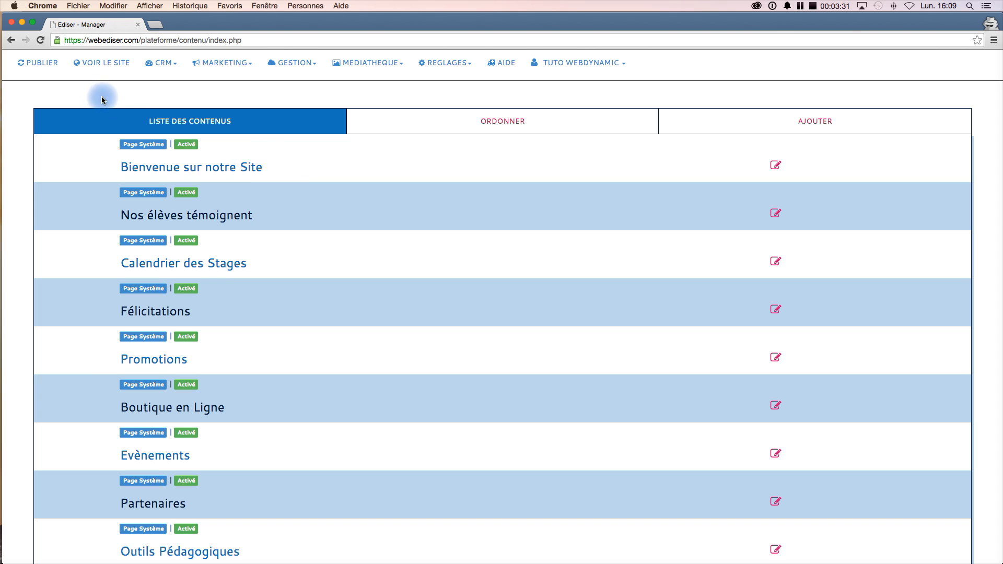
- Publish the site and open the public website
{"action": "left_click", "coordinate": [40, 64]}
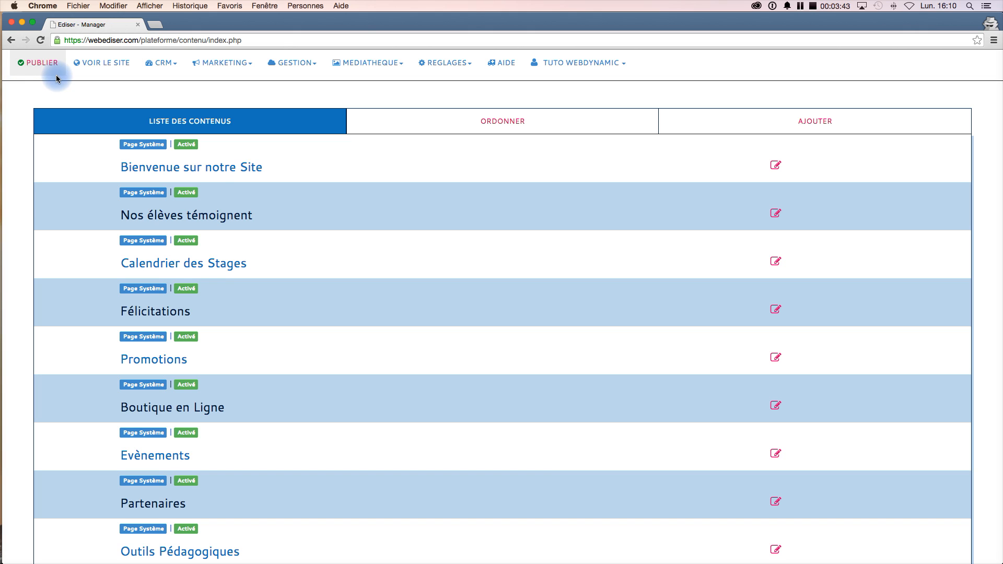
{"action": "left_click", "coordinate": [97, 67]}
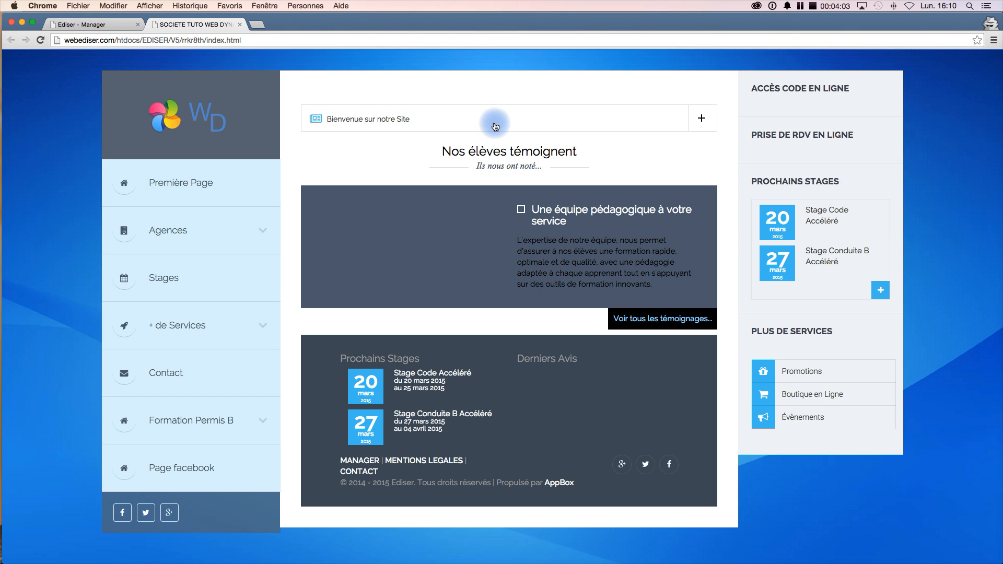
- Expand the 'Bienvenue sur notre Site' block on the public site and review the homepage
{"action": "left_click", "coordinate": [702, 119]}
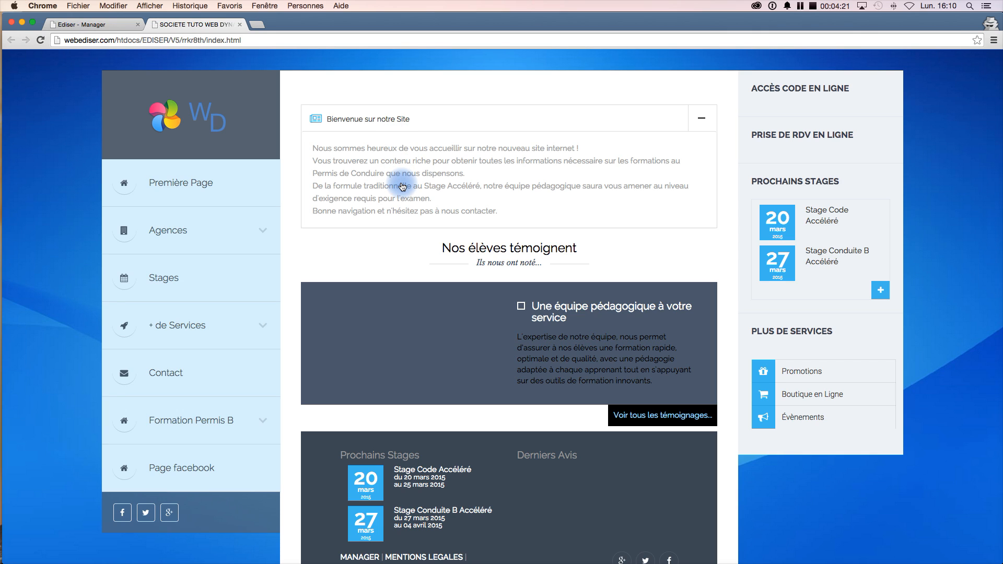
{"action": "left_click", "coordinate": [104, 29]}
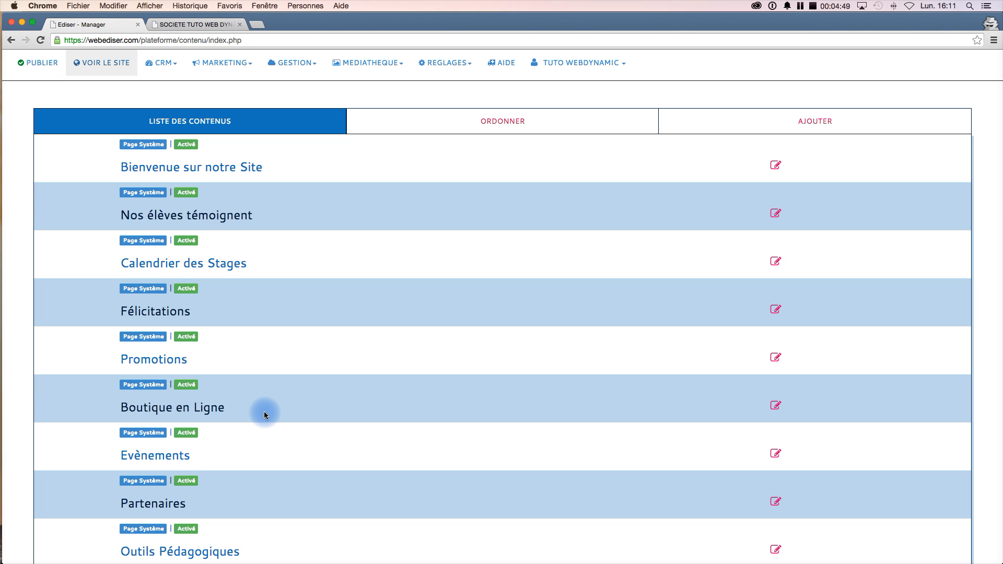
{"action": "left_click", "coordinate": [202, 26]}
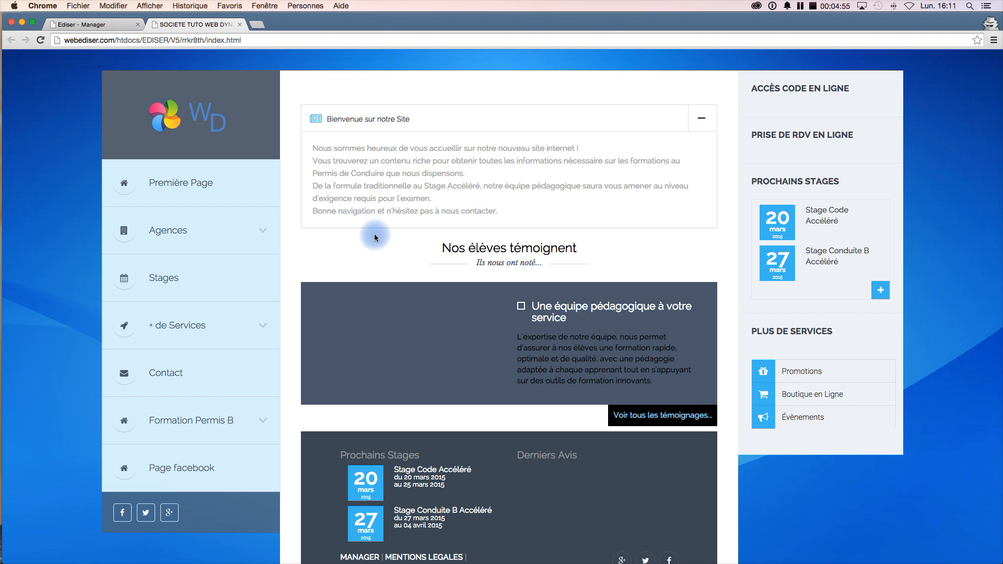
{"action": "scroll", "coordinate": [426, 525], "scroll_direction": "down", "scroll_amount": 2}
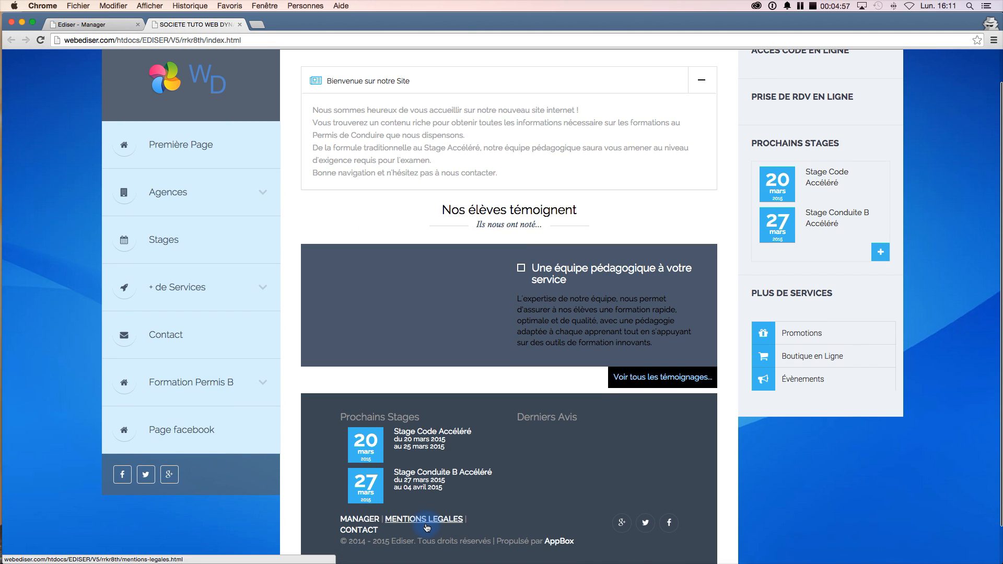
{"action": "scroll", "coordinate": [427, 527], "scroll_direction": "up", "scroll_amount": 2}
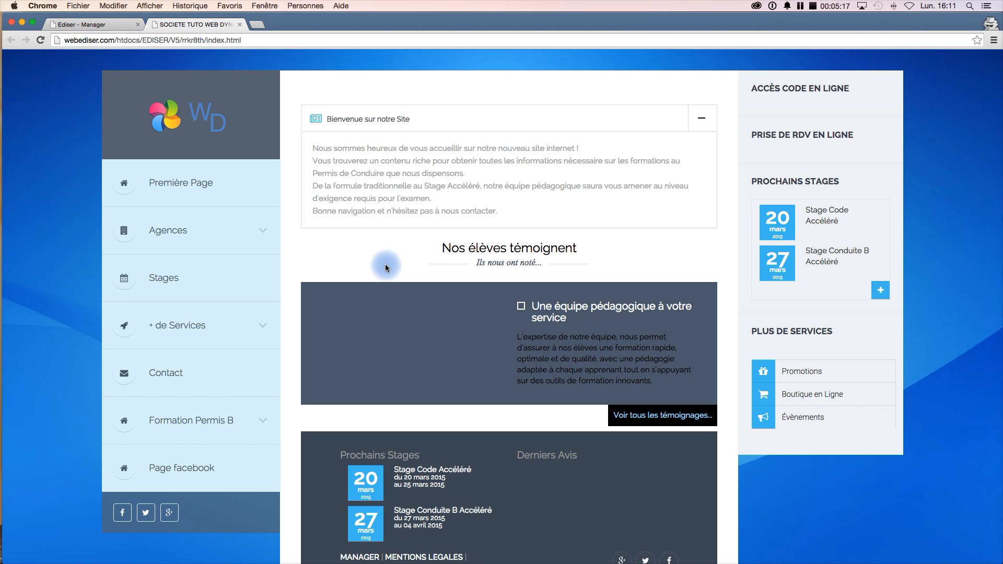
- Open the content ordering view in the manager and review the '+ de Services' contents
{"action": "left_click", "coordinate": [96, 29]}
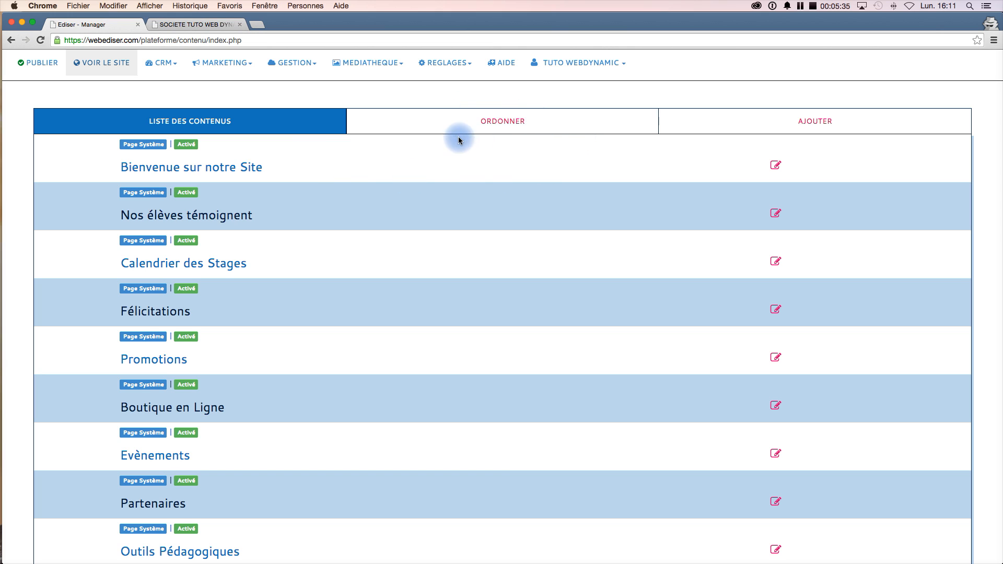
{"action": "left_click", "coordinate": [520, 125]}
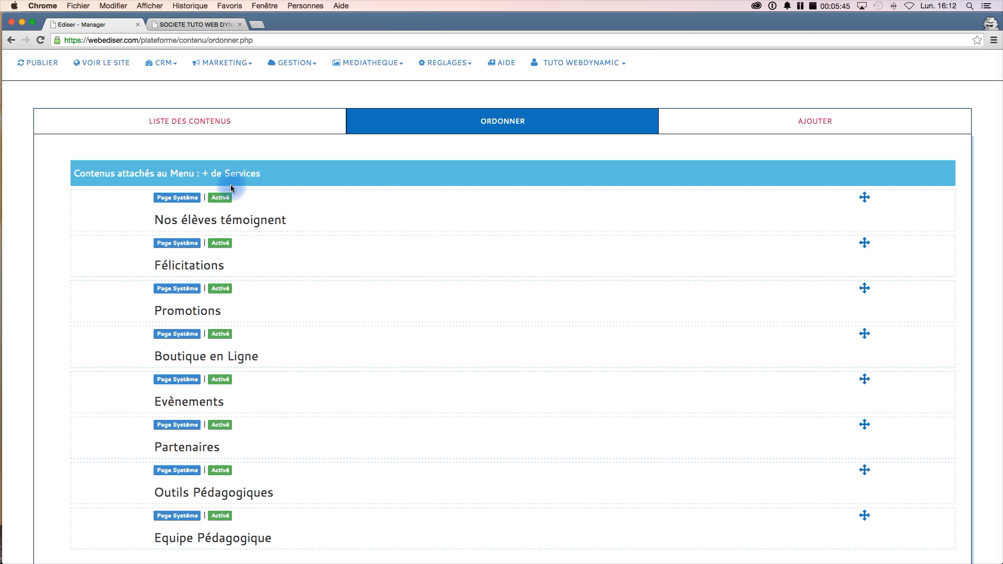
{"action": "scroll", "coordinate": [354, 374], "scroll_direction": "down", "scroll_amount": 3}
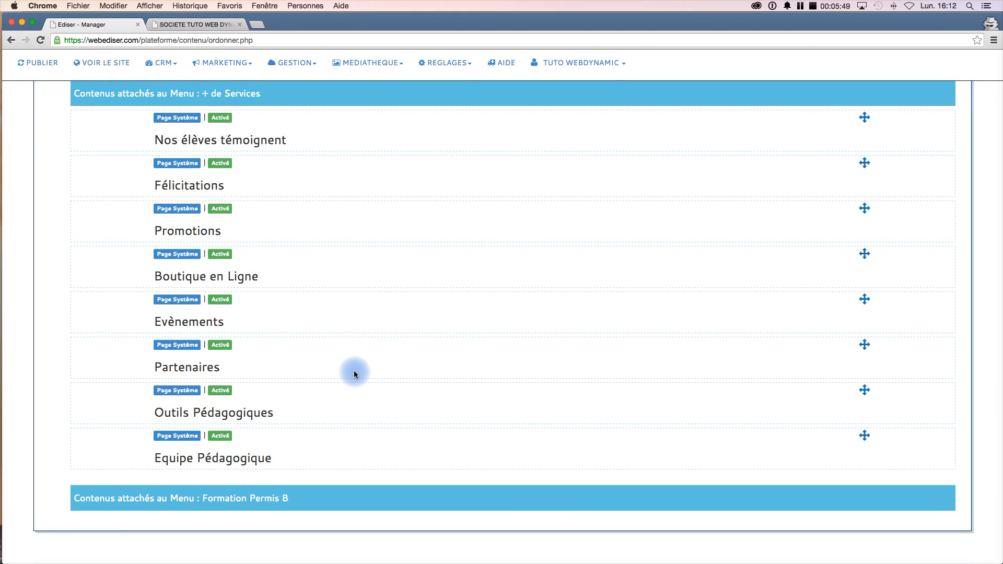
{"action": "scroll", "coordinate": [355, 374], "scroll_direction": "up", "scroll_amount": 2}
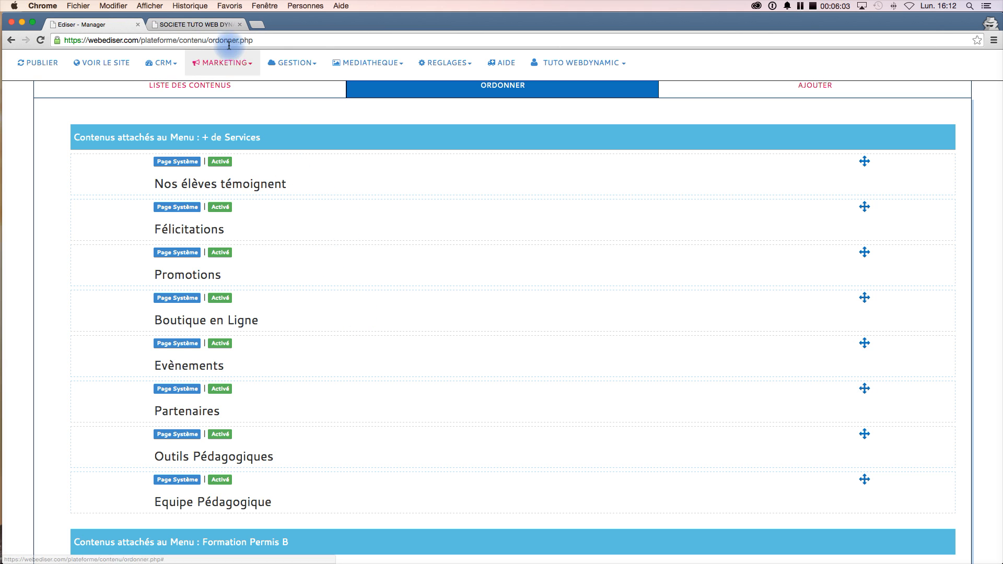
- Expand the '+ de Services' menu on the public site and review its sub-items
{"action": "left_click", "coordinate": [196, 25]}
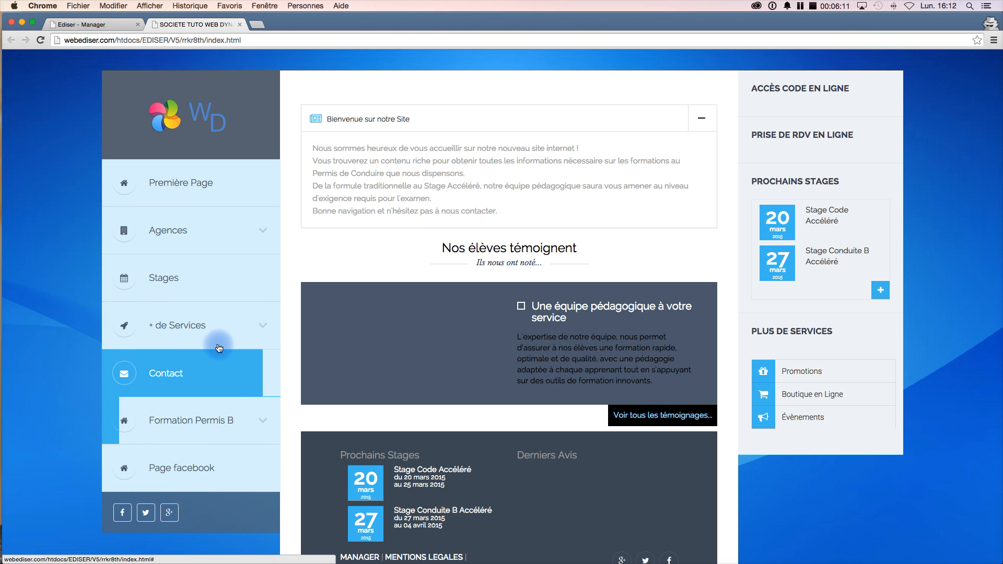
{"action": "left_click", "coordinate": [265, 329]}
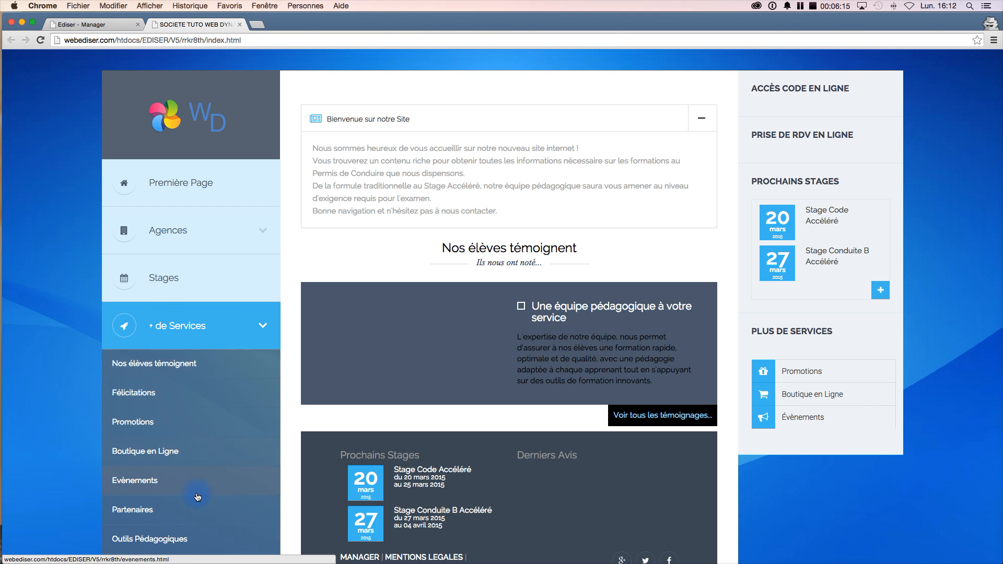
{"action": "scroll", "coordinate": [202, 450], "scroll_direction": "down", "scroll_amount": 2}
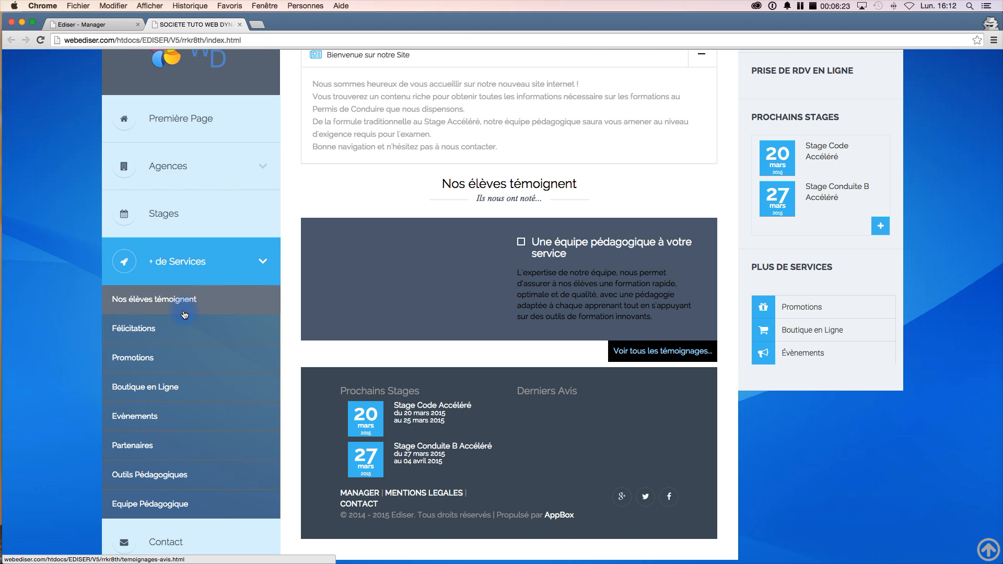
- Move 'Promotions' to the top of the '+ de Services' contents order
{"action": "left_click", "coordinate": [98, 28]}
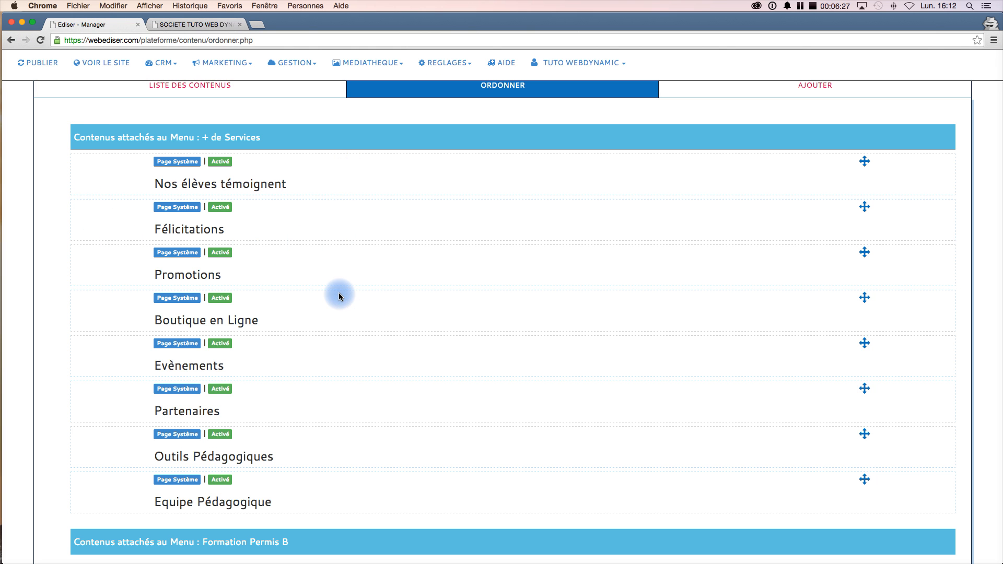
{"action": "scroll", "coordinate": [345, 441], "scroll_direction": "down", "scroll_amount": 1}
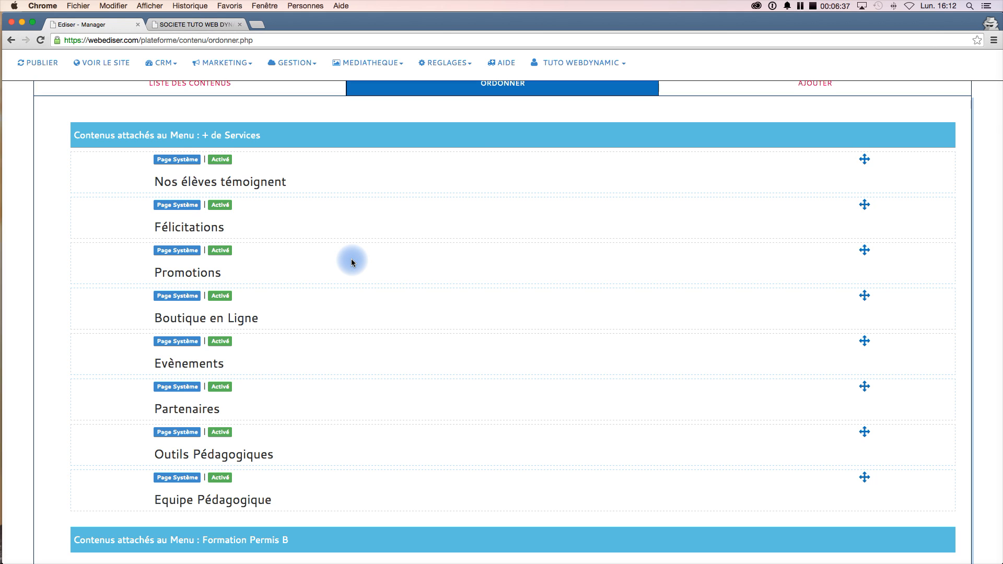
{"action": "left_click_drag", "start_coordinate": [351, 259], "coordinate": [329, 173]}
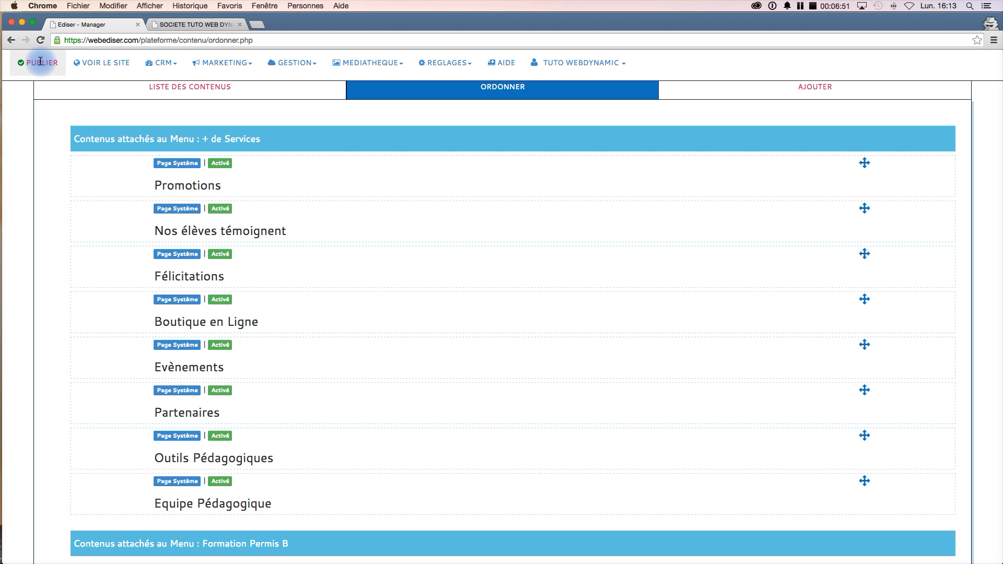
- Open the public site and expand the '+ de Services' menu to check its sub-item order
{"action": "left_click", "coordinate": [104, 66]}
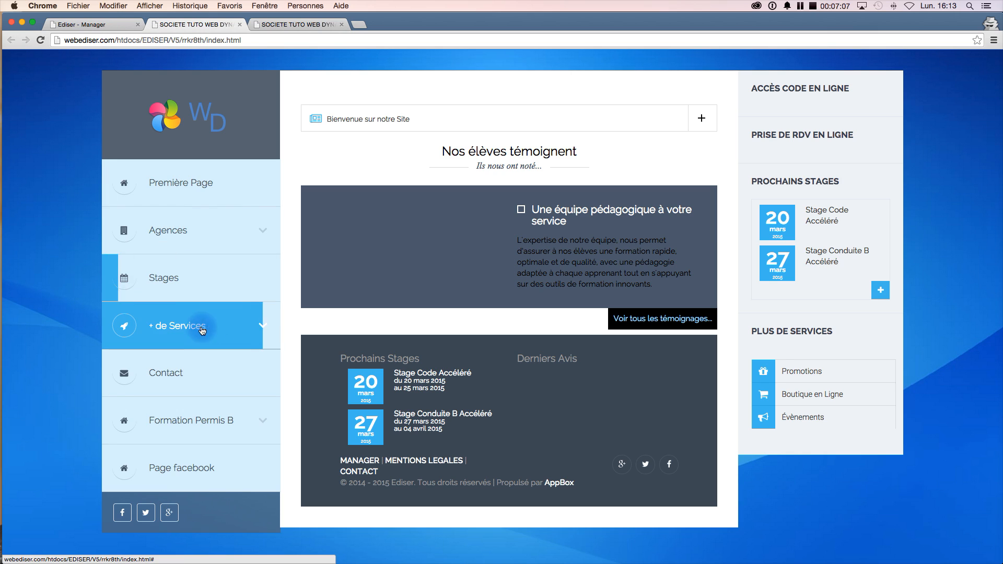
{"action": "left_click", "coordinate": [254, 328]}
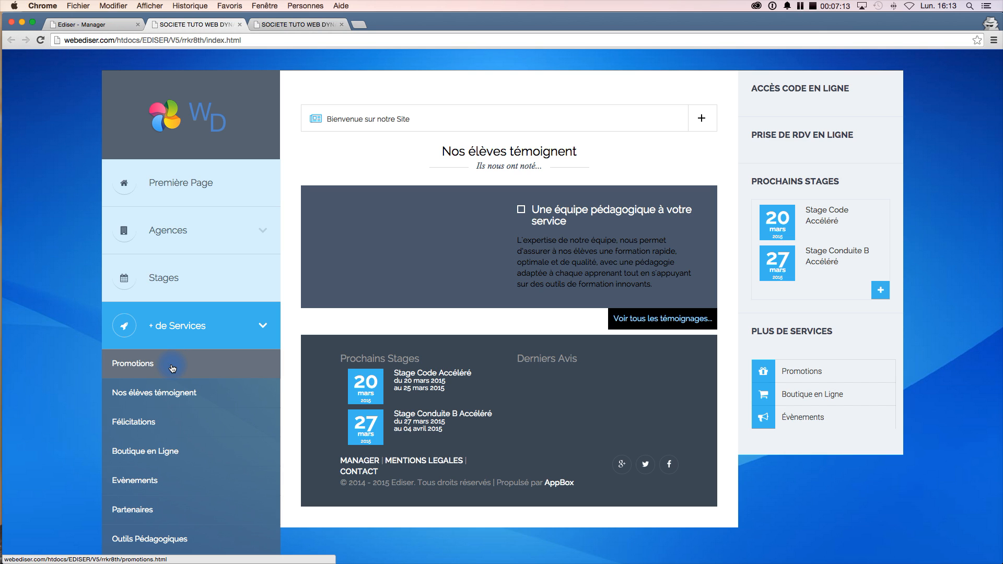
{"action": "scroll", "coordinate": [219, 437], "scroll_direction": "down", "scroll_amount": 1}
{"action": "scroll", "coordinate": [219, 438], "scroll_direction": "up", "scroll_amount": 1}
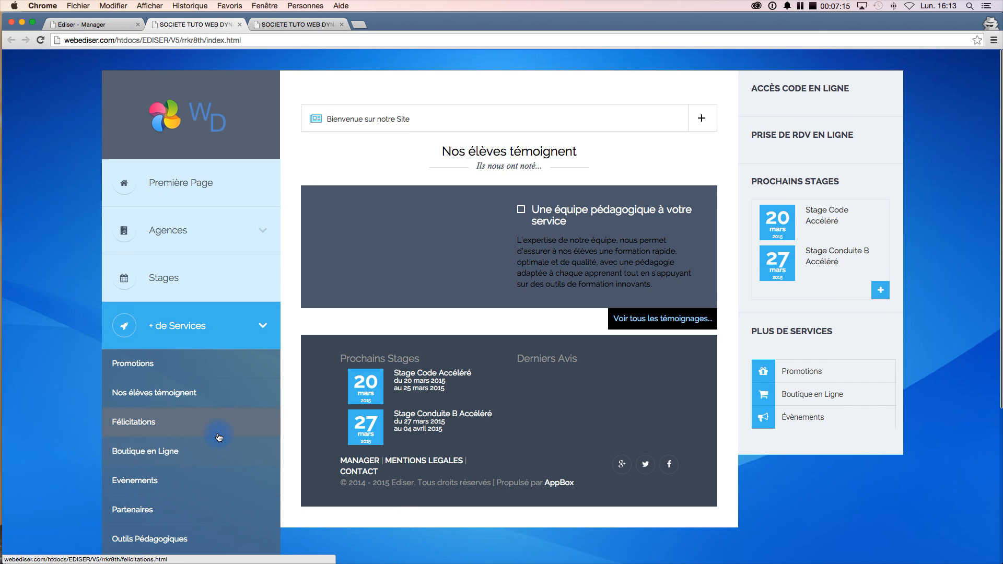
- Return to the manager and review the '+ de Services' contents order
{"action": "left_click", "coordinate": [103, 26]}
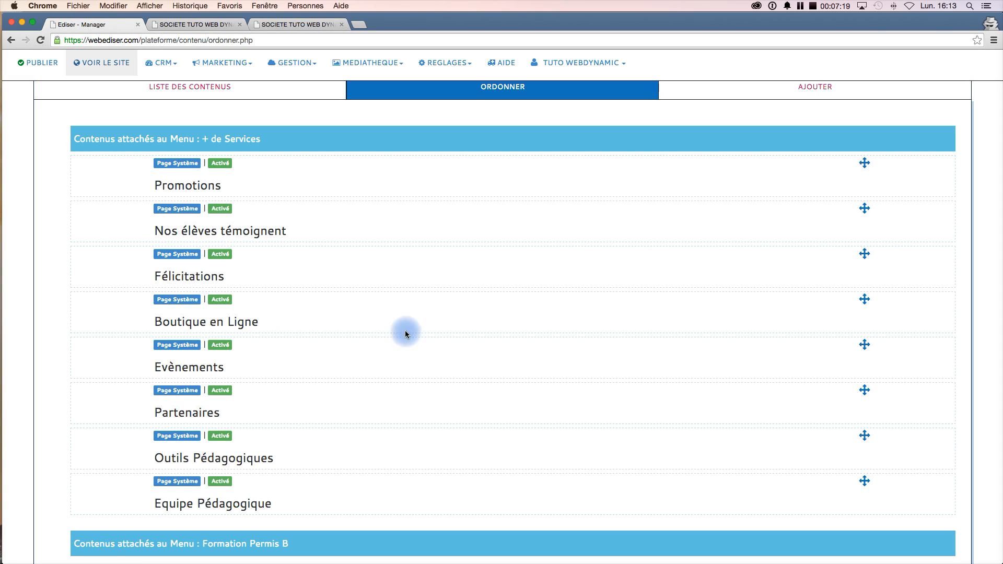
{"action": "scroll", "coordinate": [399, 375], "scroll_direction": "down", "scroll_amount": 2}
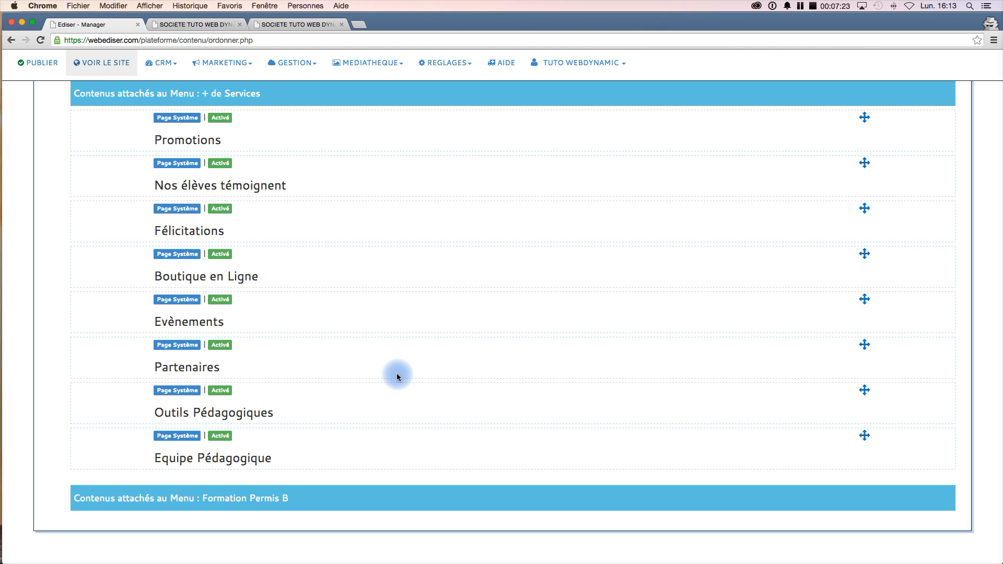
{"action": "scroll", "coordinate": [397, 376], "scroll_direction": "up", "scroll_amount": 2}
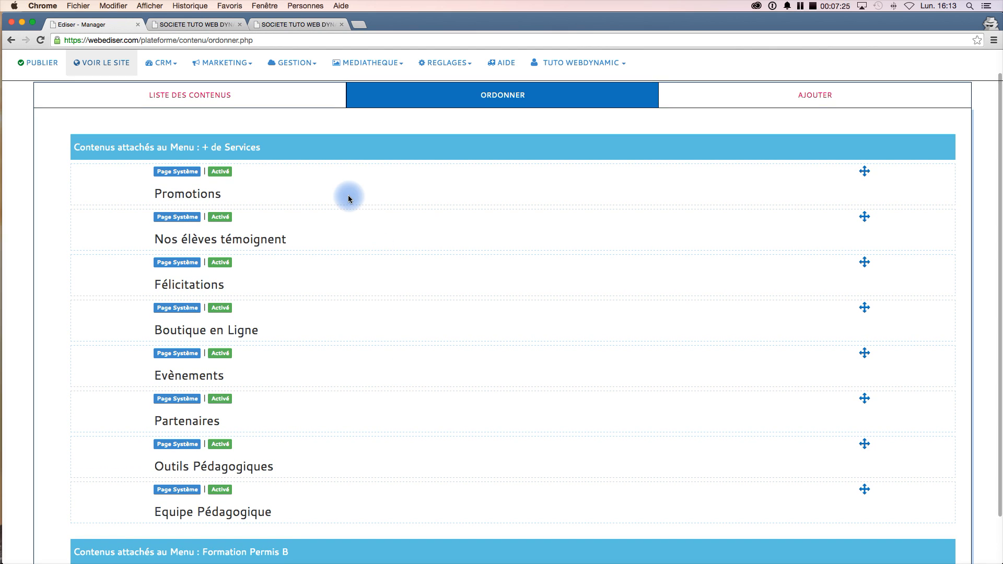
{"action": "scroll", "coordinate": [359, 257], "scroll_direction": "down", "scroll_amount": 1}
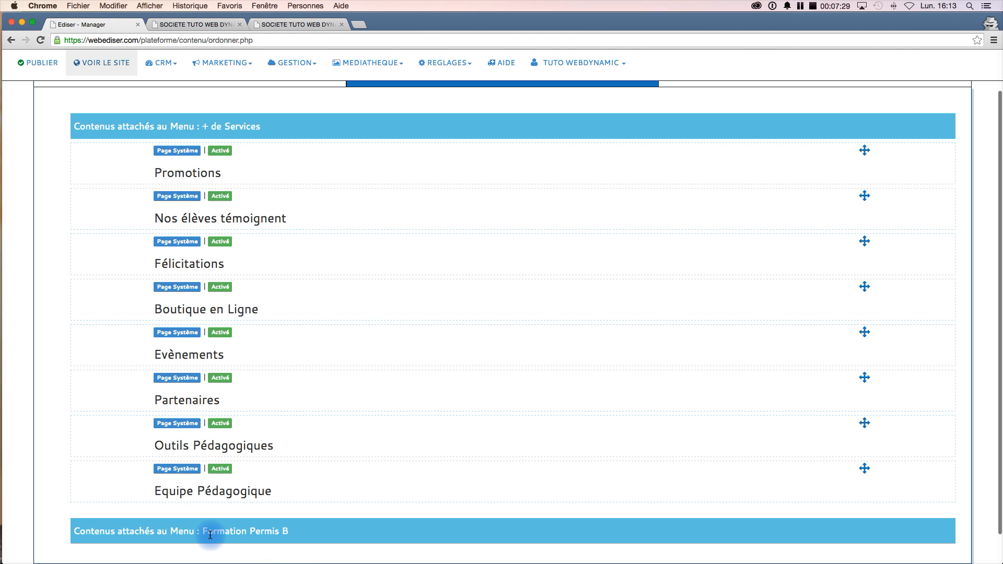
{"action": "scroll", "coordinate": [290, 541], "scroll_direction": "down", "scroll_amount": 2}
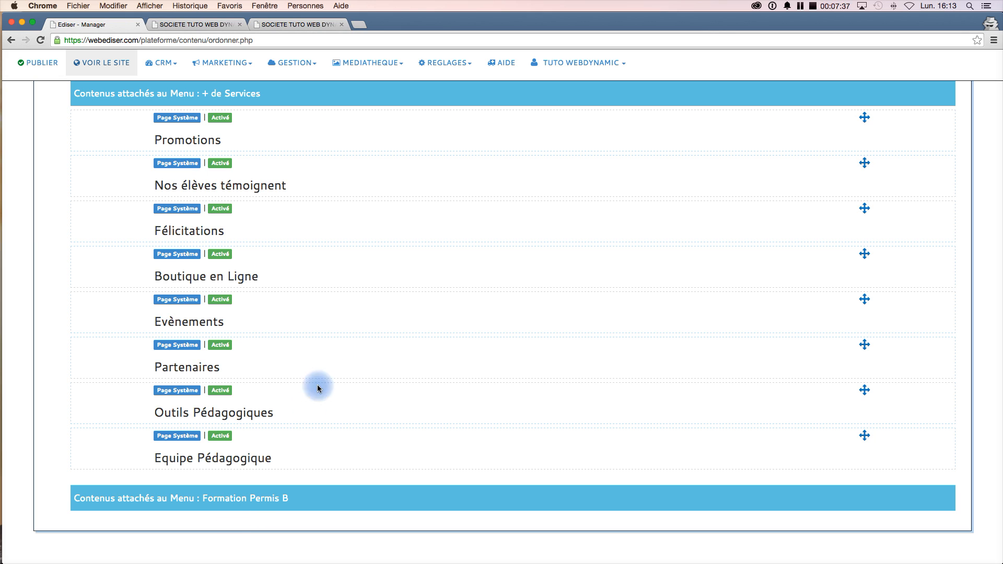
{"action": "scroll", "coordinate": [353, 269], "scroll_direction": "up", "scroll_amount": 4}
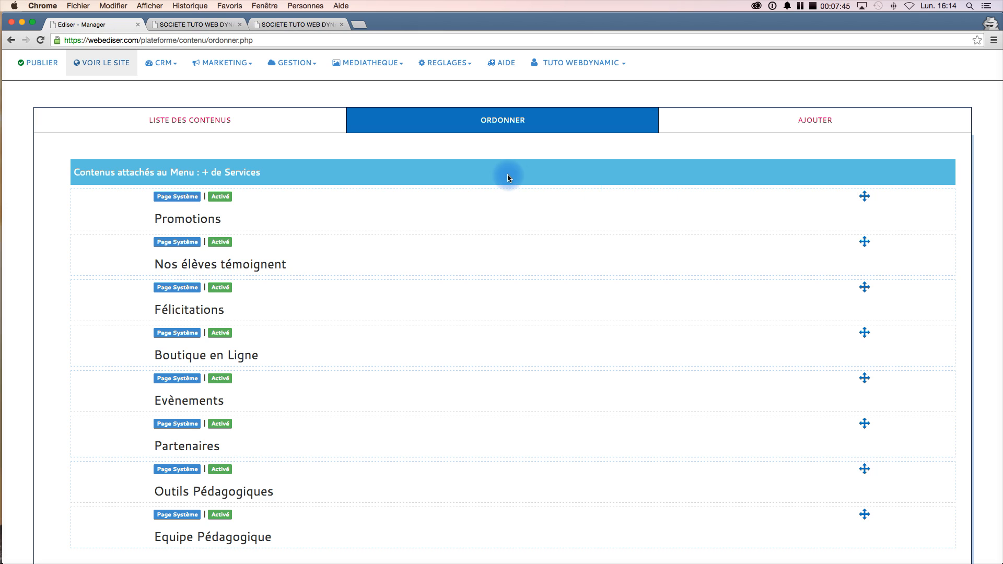
- Open the form for adding a new content
{"action": "left_click", "coordinate": [818, 127]}
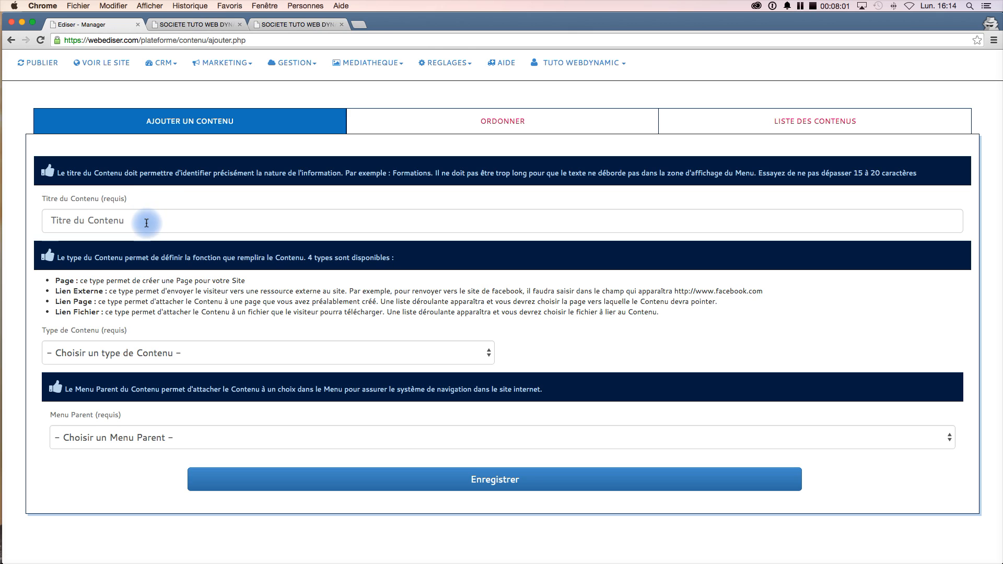
{"action": "left_click", "coordinate": [802, 8]}
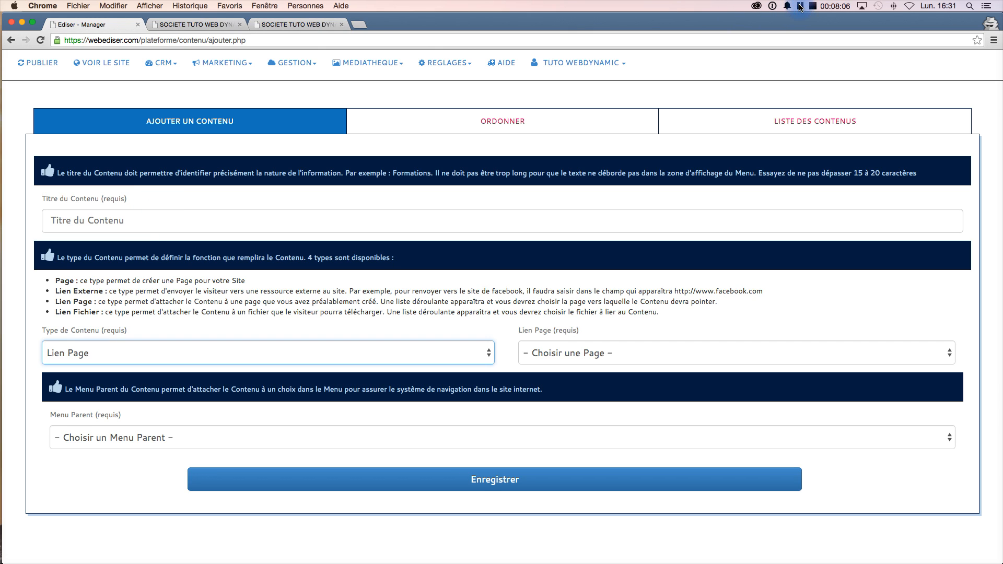
{"action": "left_click", "coordinate": [409, 160]}
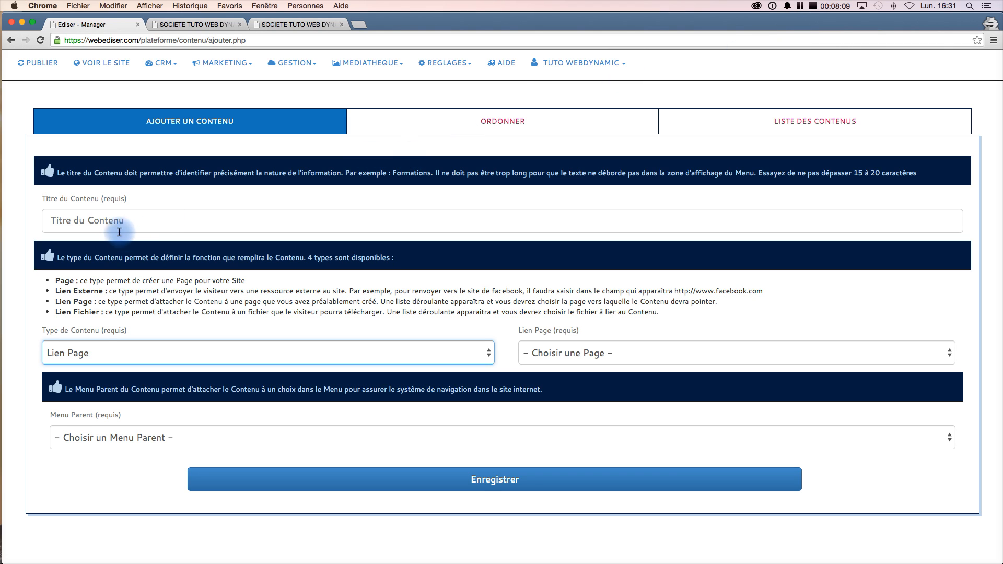
- Enter 'Formation Permis B' as the content title
{"action": "left_click", "coordinate": [104, 218]}
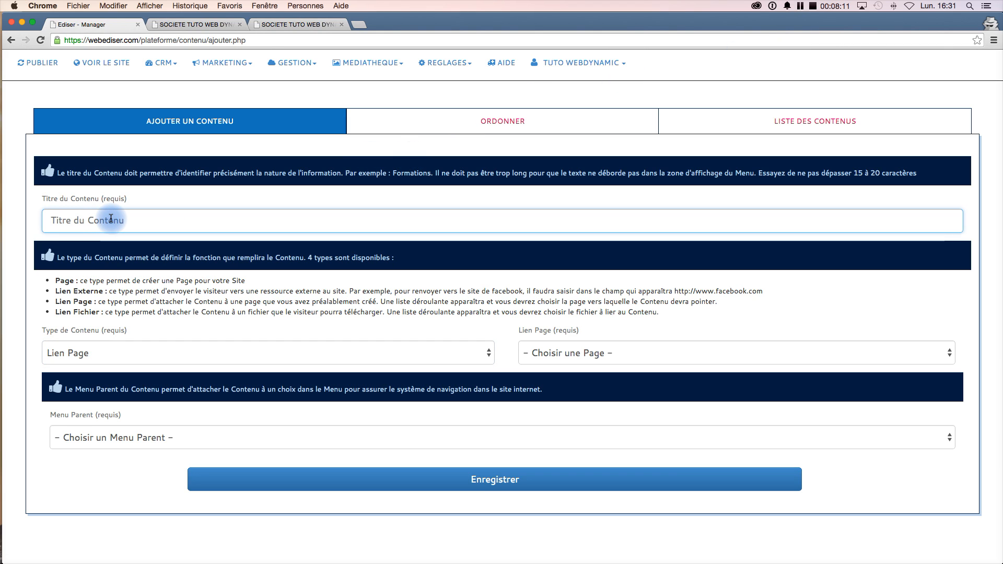
{"action": "type", "text": "Page"}
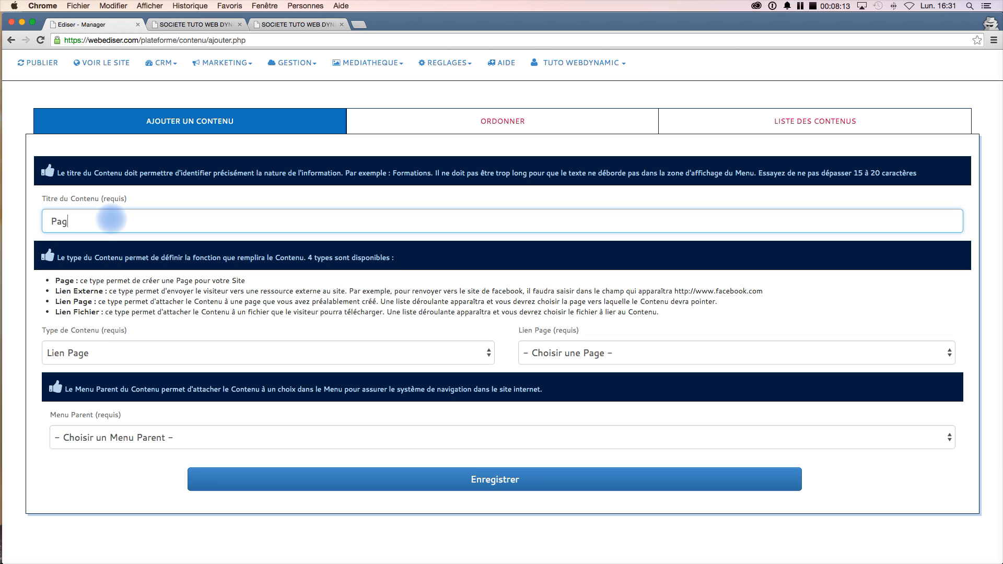
{"action": "key", "text": "BackSpace"}
{"action": "key", "text": "BackSpace"}
{"action": "key", "text": "BackSpace"}
{"action": "key", "text": "BackSpace"}
{"action": "key", "text": "BackSpace"}
{"action": "type", "text": "Formation Permis B"}
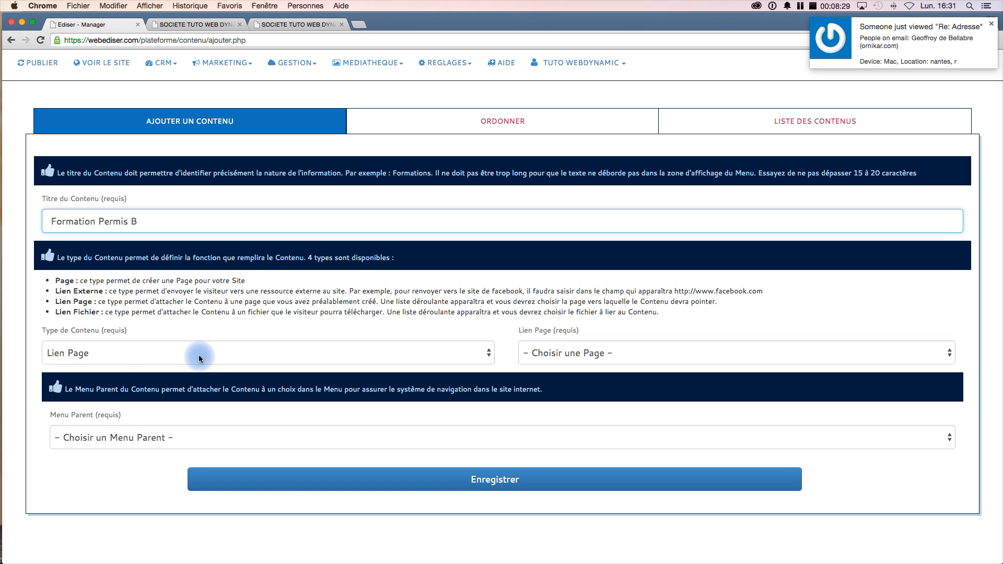
- Set the content type to Page
{"action": "left_click", "coordinate": [440, 348]}
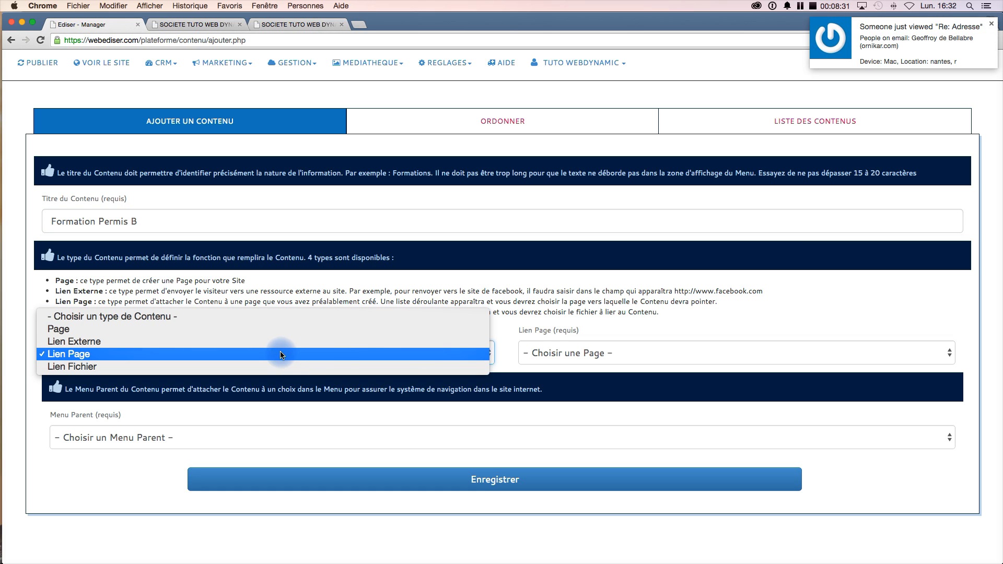
{"action": "left_click", "coordinate": [437, 289]}
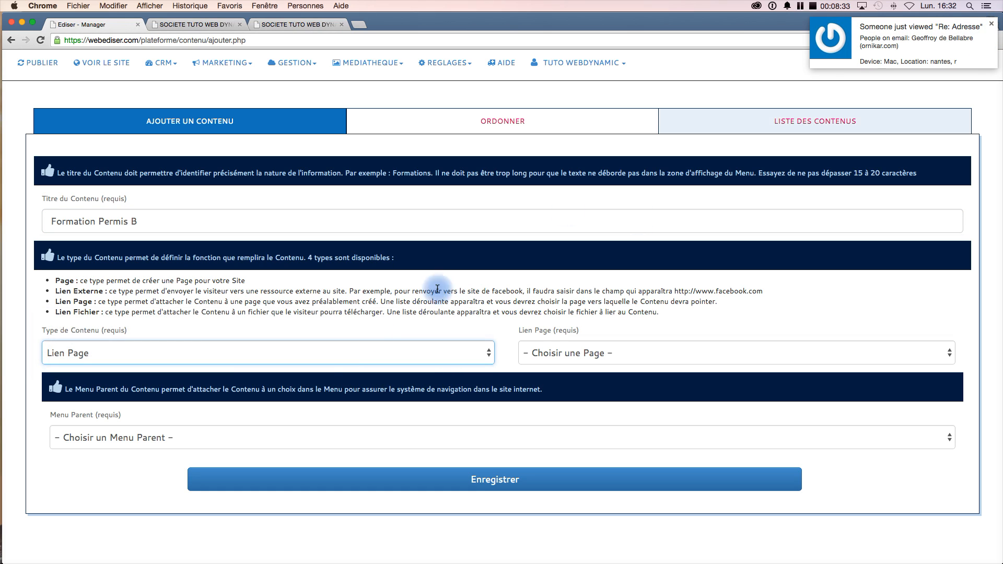
{"action": "left_click", "coordinate": [991, 23]}
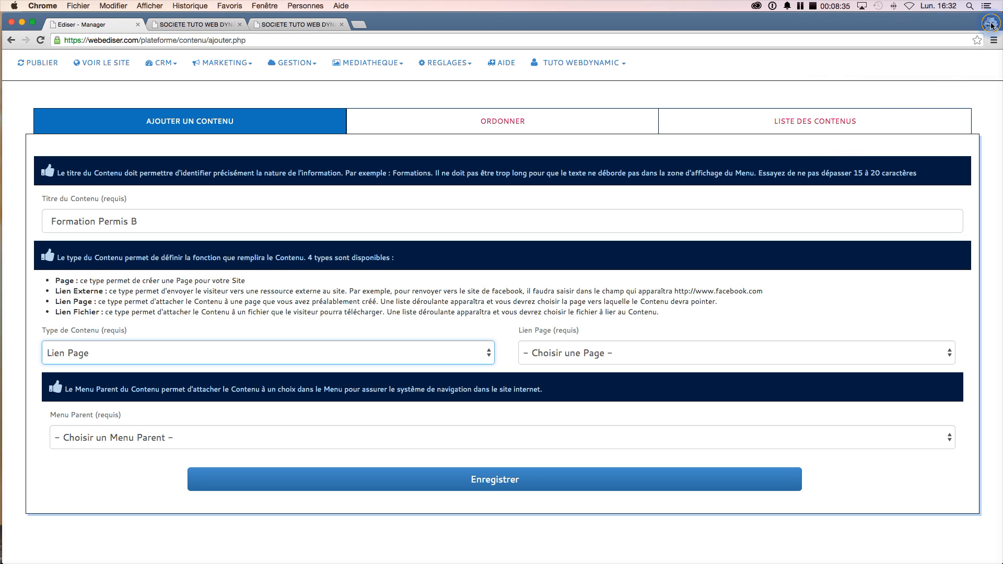
{"action": "left_click", "coordinate": [93, 353]}
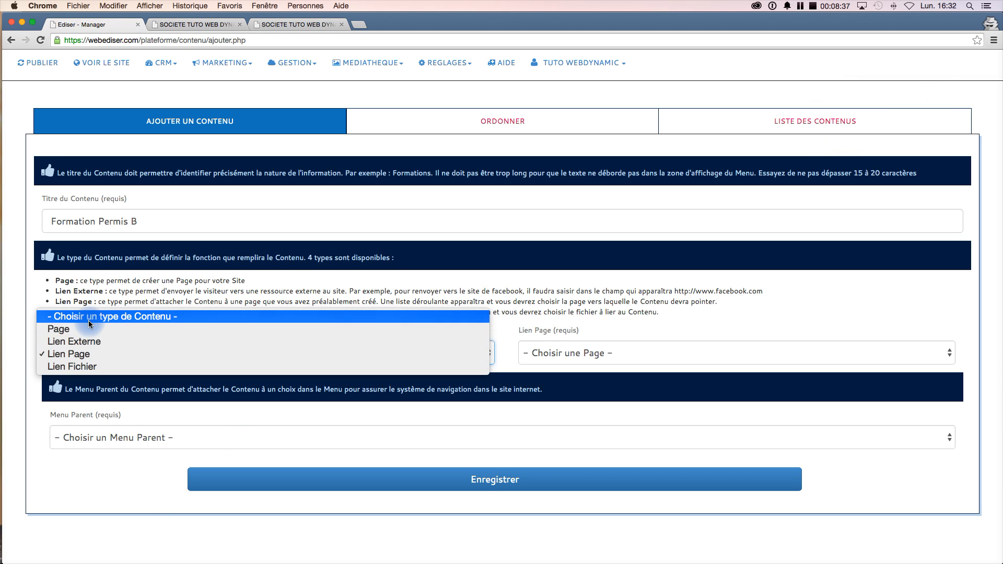
{"action": "left_click", "coordinate": [89, 330]}
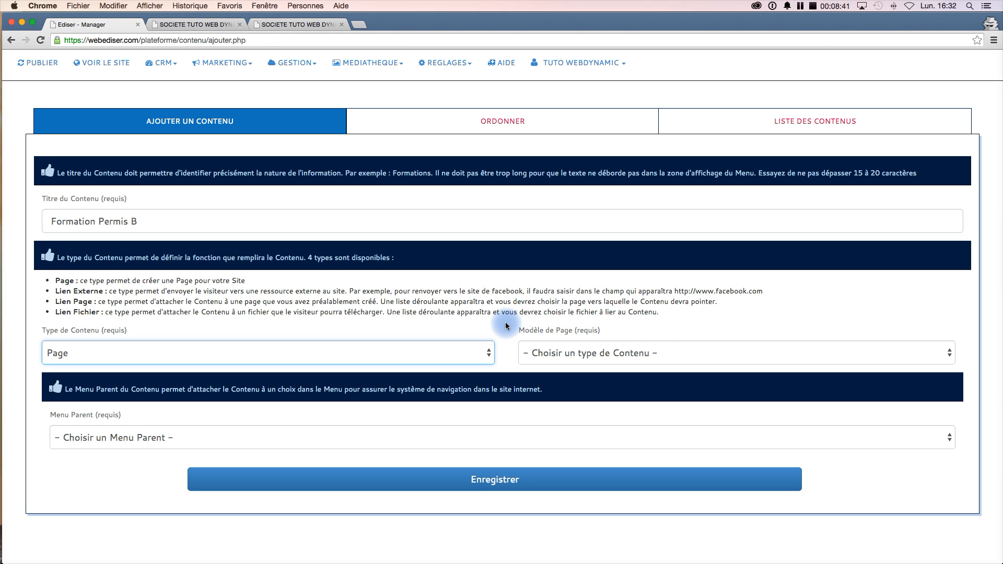
- Choose the 'Page 2 Colonnes | 1/2 - 1/2' page template and attach the content to the Formation Permis B menu
{"action": "left_click", "coordinate": [688, 358]}
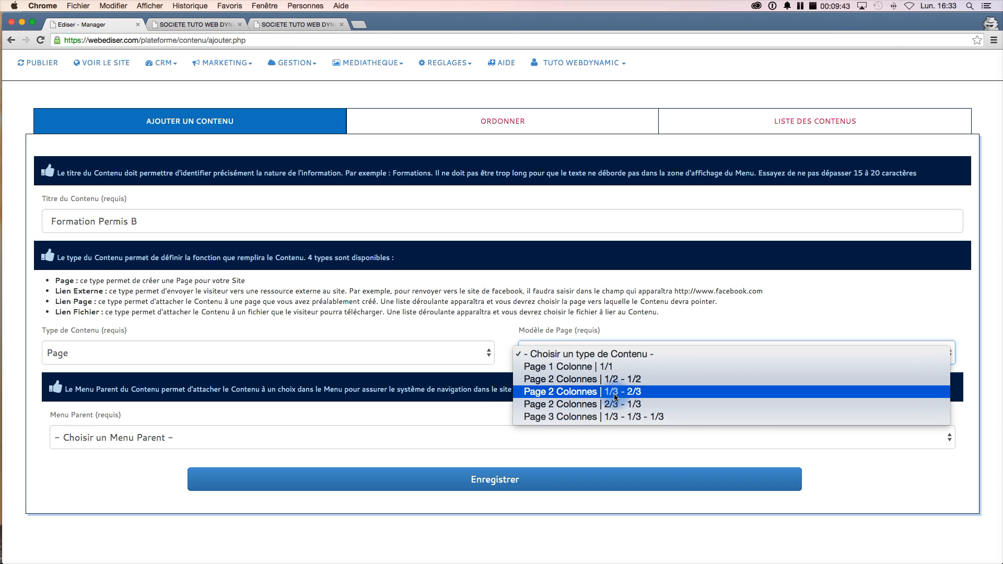
{"action": "left_click", "coordinate": [674, 380]}
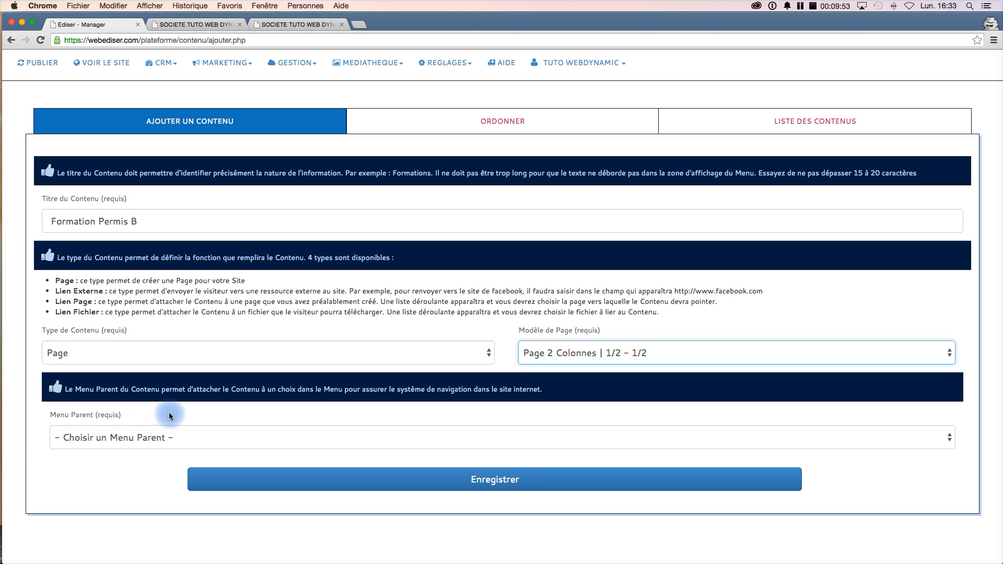
{"action": "left_click", "coordinate": [222, 437]}
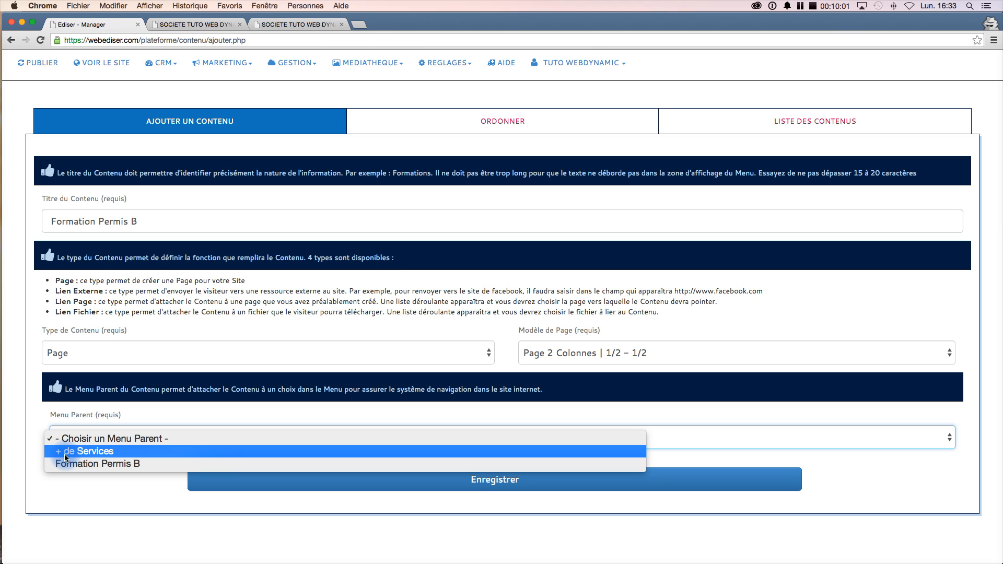
{"action": "left_click", "coordinate": [121, 465]}
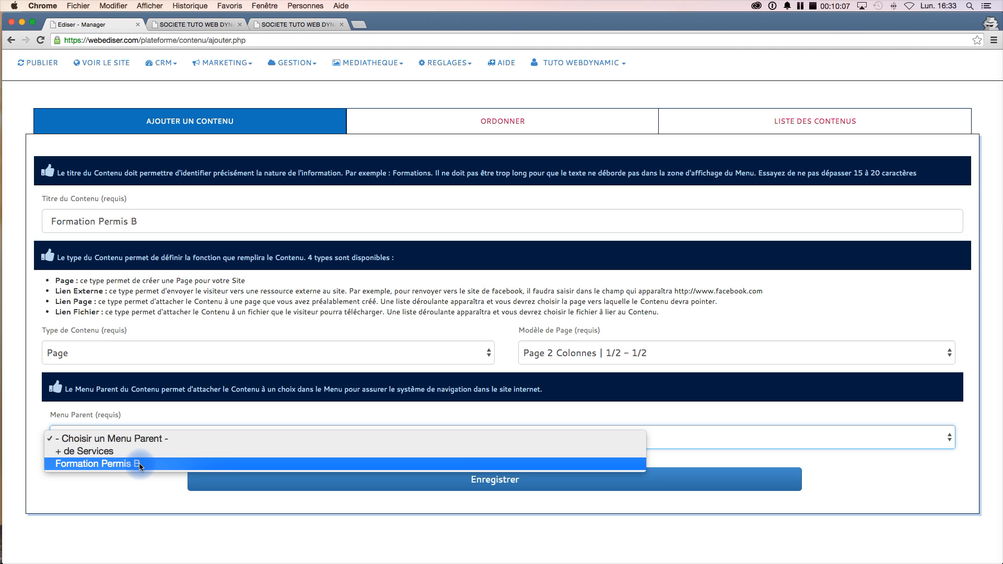
{"action": "left_click", "coordinate": [140, 465]}
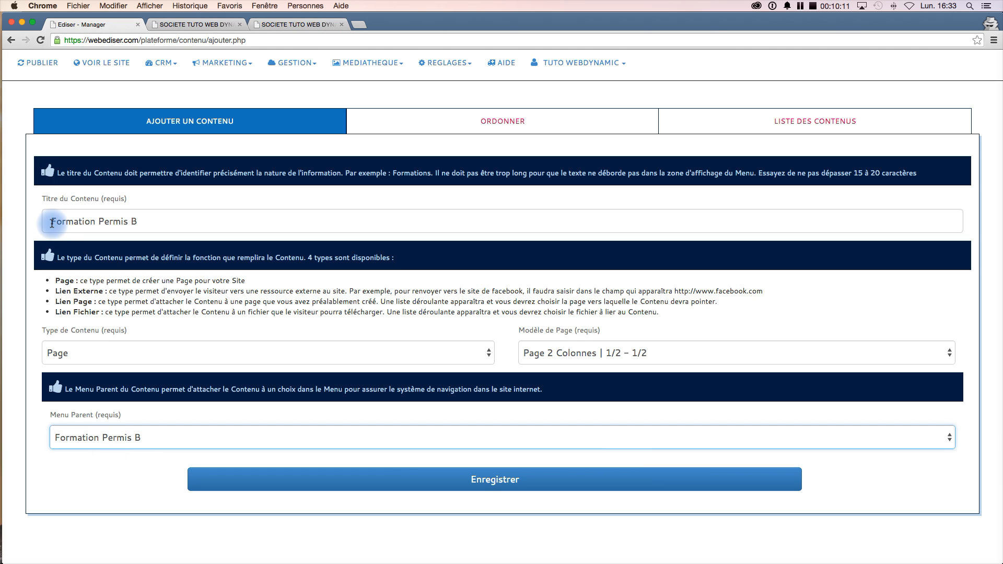
- Retitle the content 'Plan de formation' and save it
{"action": "left_click_drag", "start_coordinate": [52, 223], "coordinate": [144, 225]}
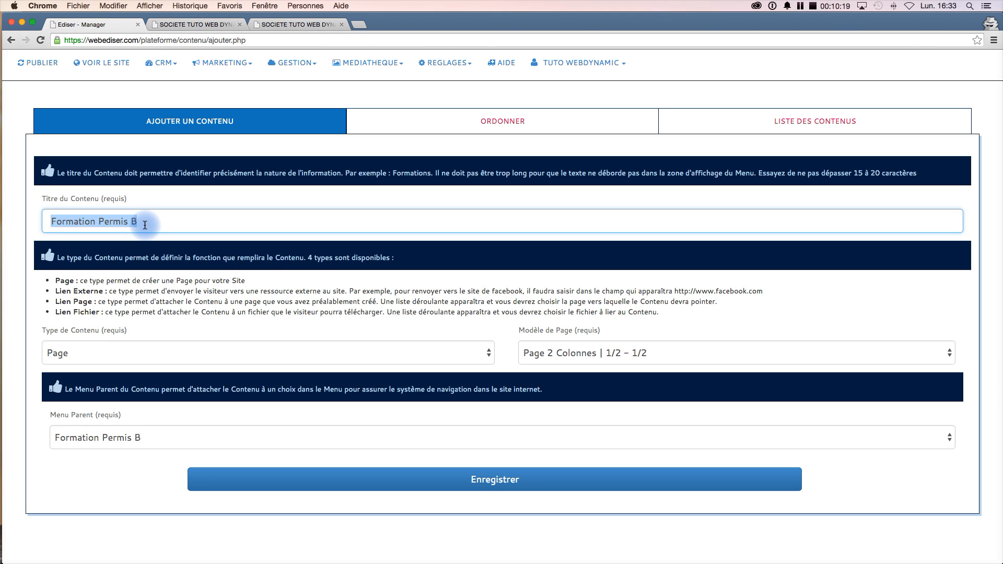
{"action": "type", "text": "Plan de formation"}
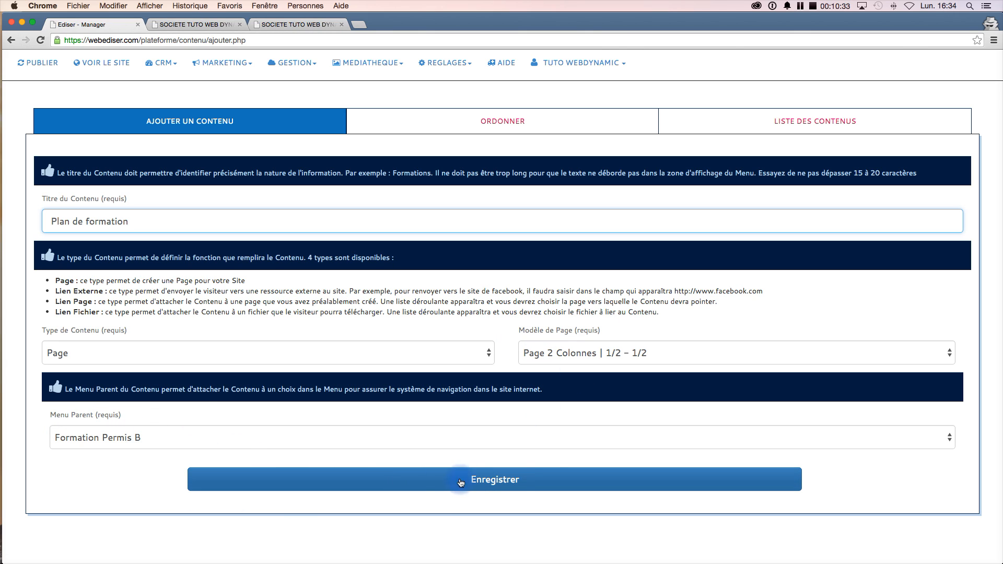
{"action": "left_click", "coordinate": [552, 480]}
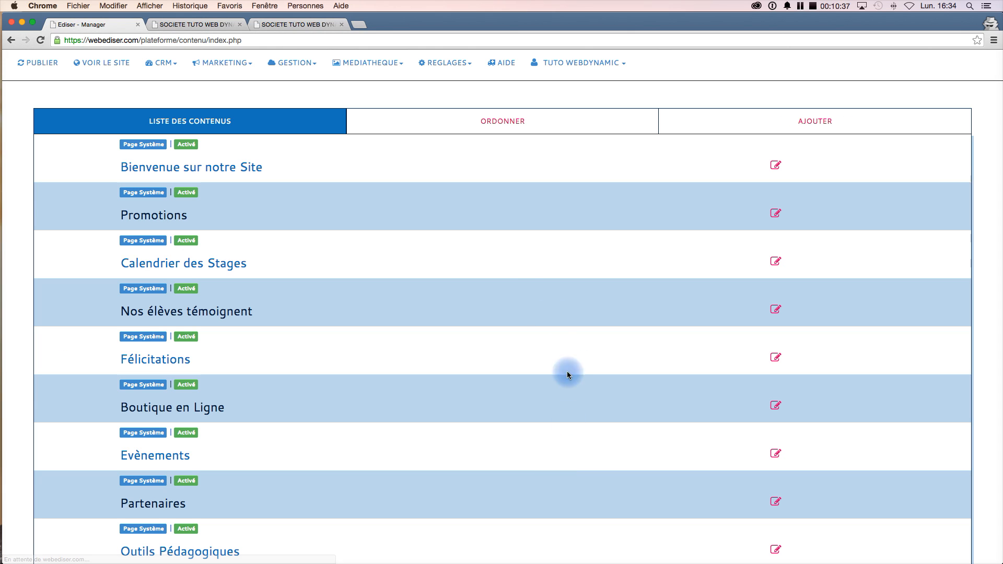
{"action": "scroll", "coordinate": [342, 406], "scroll_direction": "down", "scroll_amount": 5}
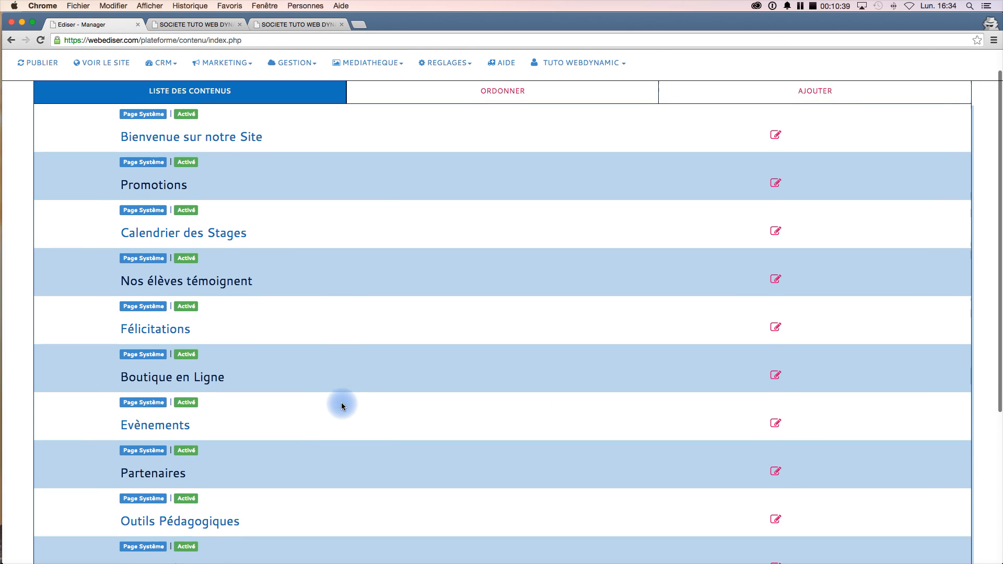
{"action": "scroll", "coordinate": [342, 406], "scroll_direction": "down", "scroll_amount": 2}
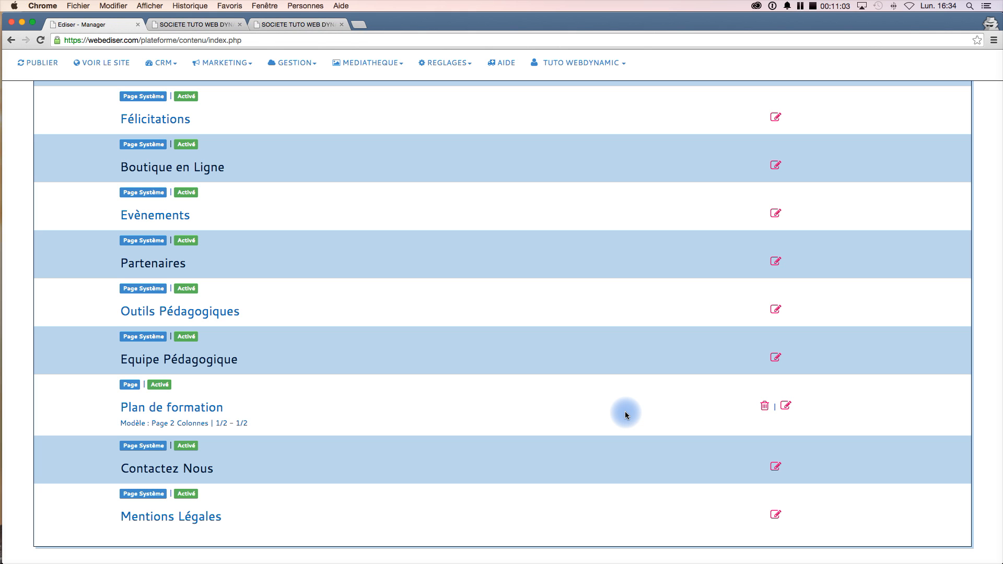
{"action": "scroll", "coordinate": [376, 306], "scroll_direction": "up", "scroll_amount": 5}
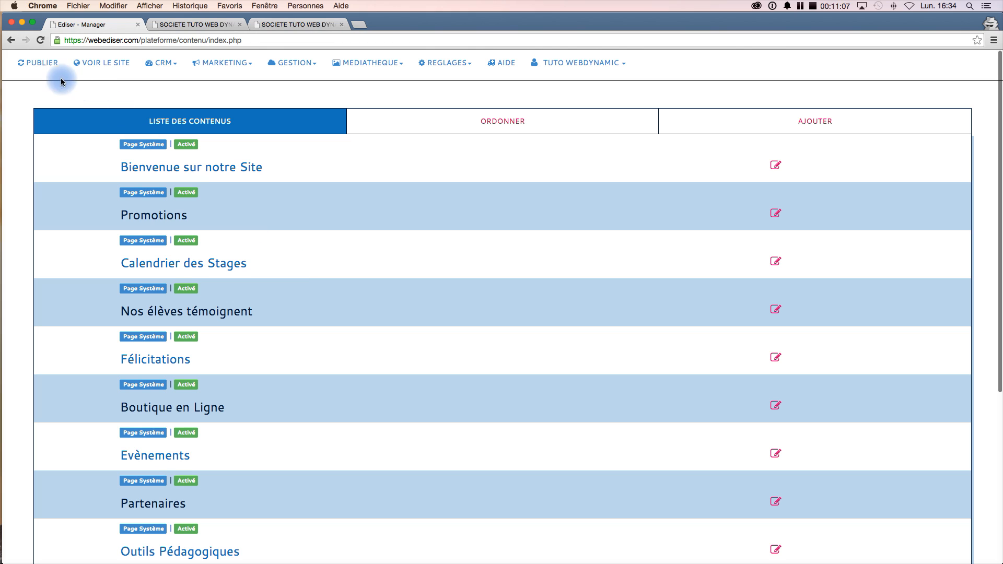
- Publish the site and open the 'Plan de formation' page under the Formation Permis B menu on the public site
{"action": "left_click", "coordinate": [45, 66]}
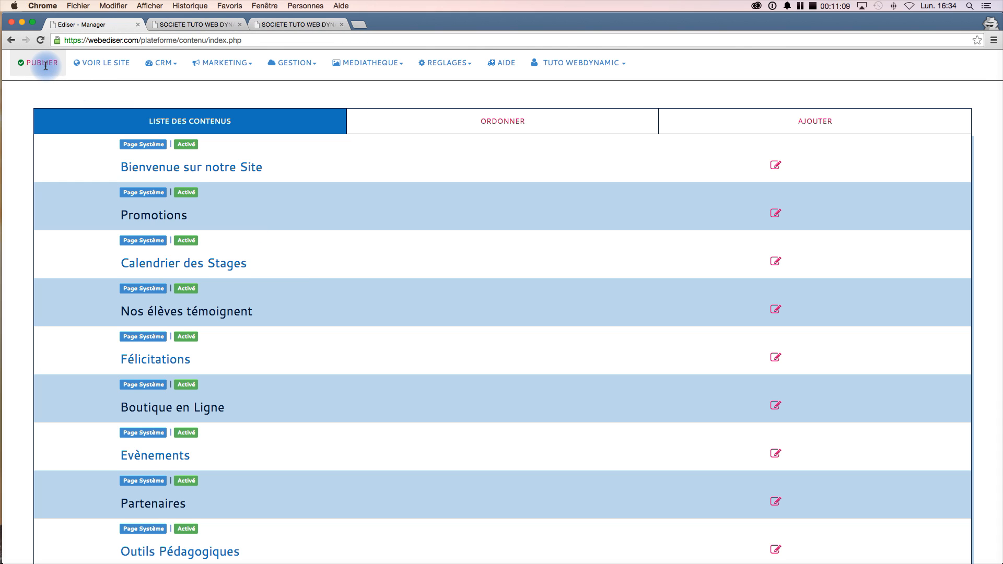
{"action": "left_click", "coordinate": [102, 62]}
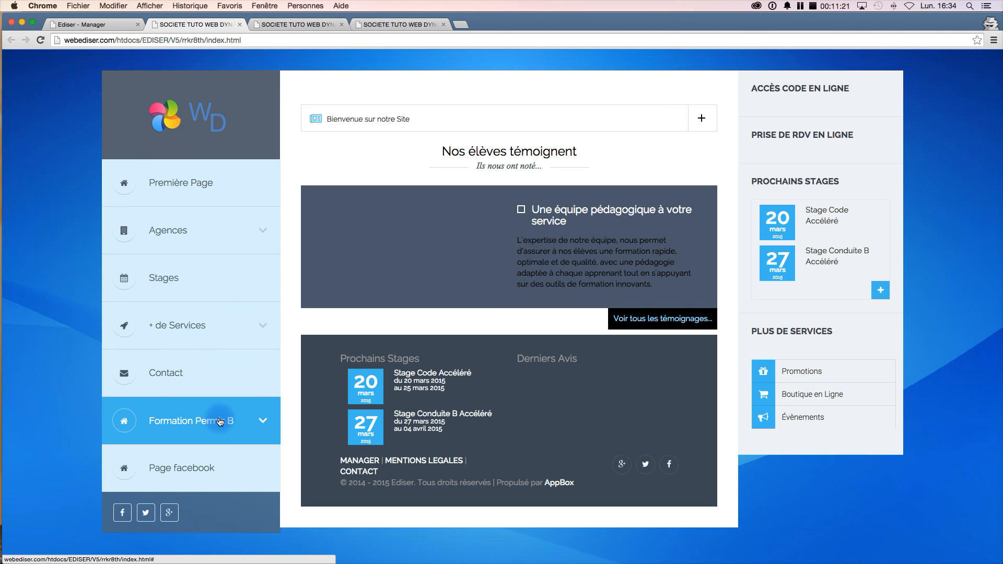
{"action": "left_click", "coordinate": [265, 422]}
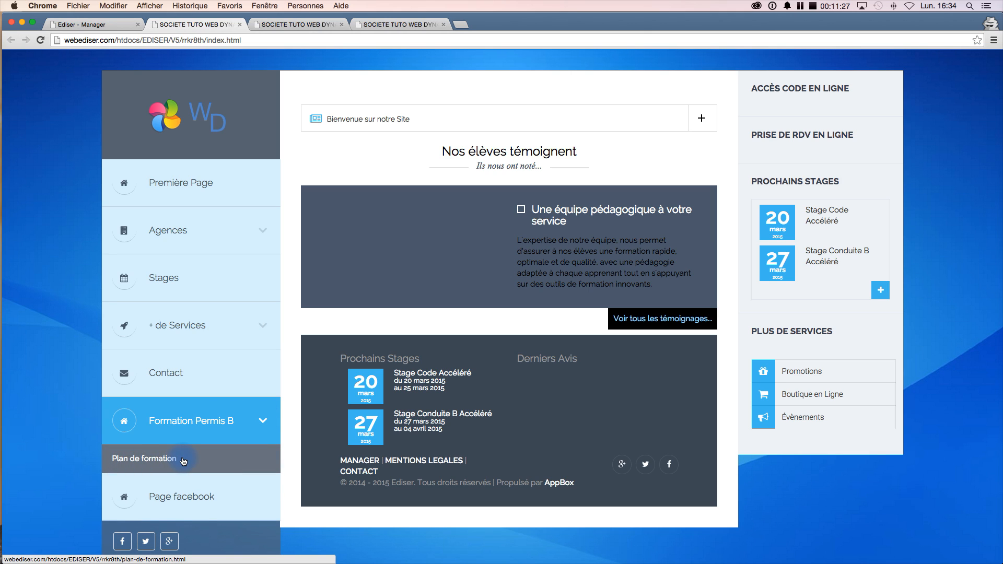
{"action": "left_click", "coordinate": [148, 461]}
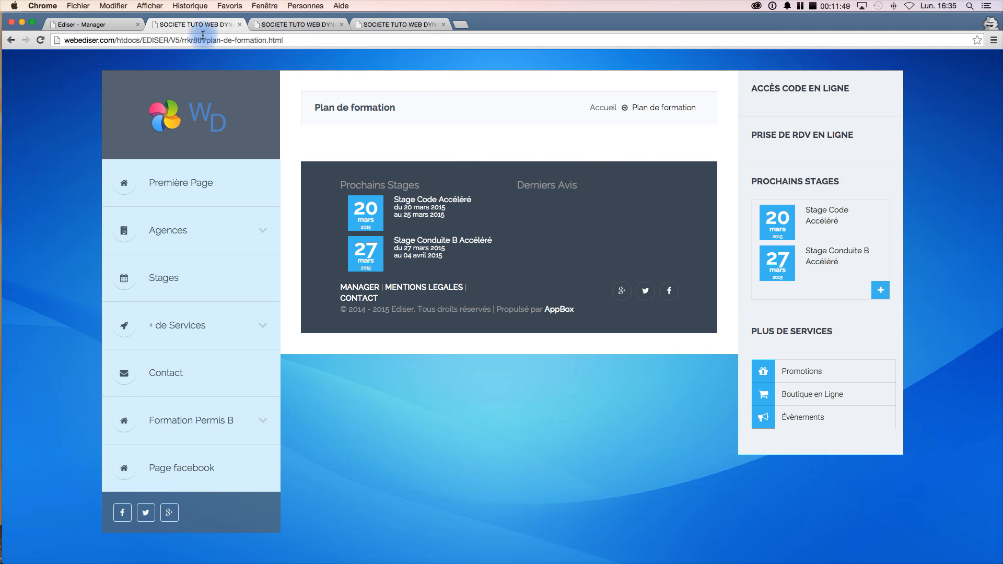
- Open the 'Plan de formation' content for editing in the manager's content list
{"action": "left_click", "coordinate": [97, 25]}
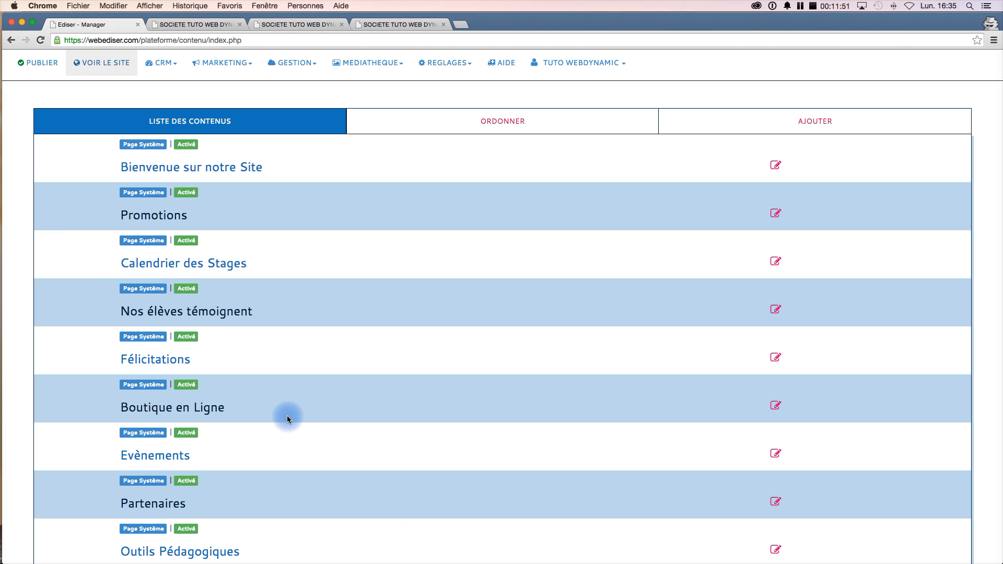
{"action": "scroll", "coordinate": [393, 511], "scroll_direction": "down", "scroll_amount": 5}
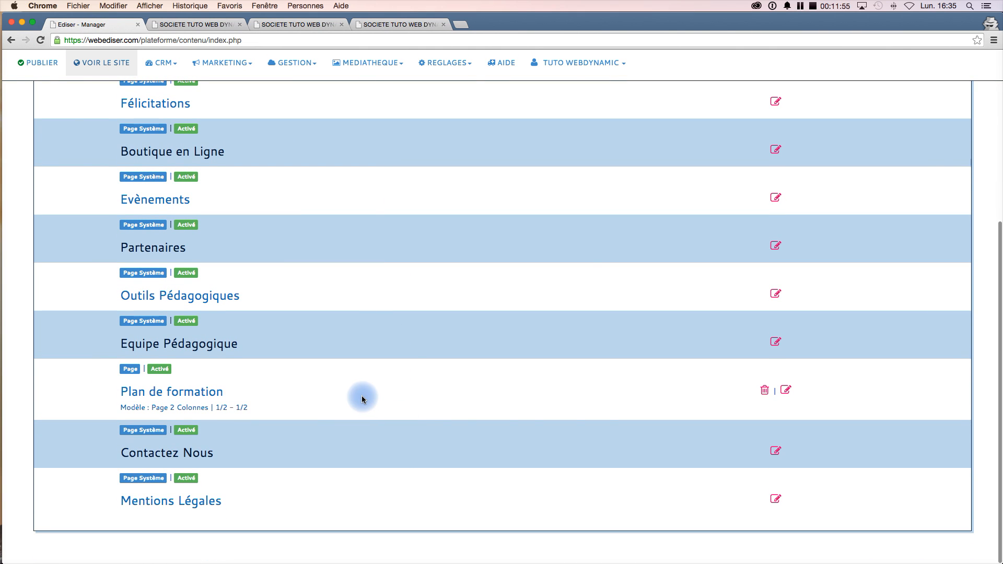
{"action": "left_click", "coordinate": [786, 392]}
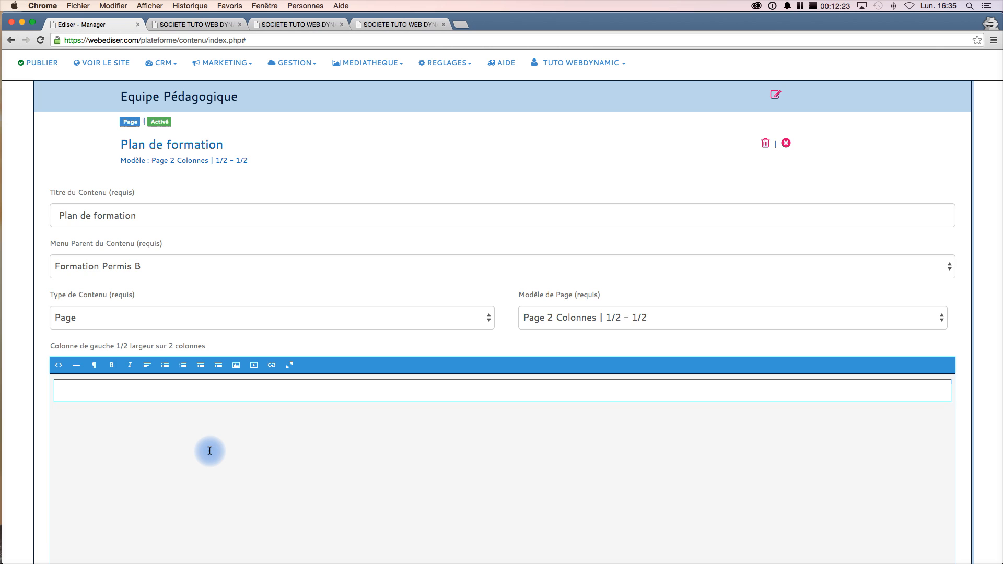
{"action": "scroll", "coordinate": [210, 451], "scroll_direction": "down", "scroll_amount": 5}
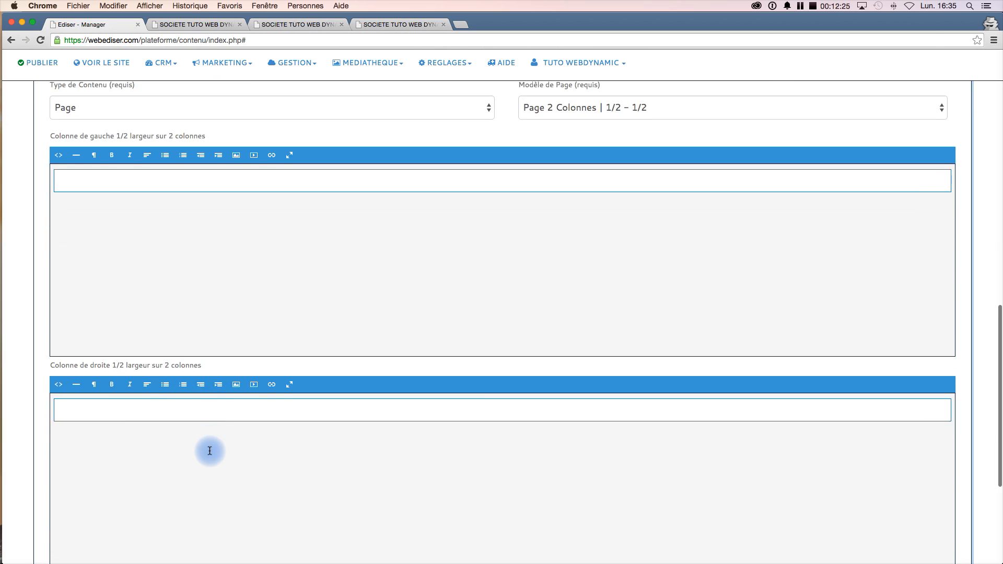
{"action": "scroll", "coordinate": [209, 451], "scroll_direction": "down", "scroll_amount": 1}
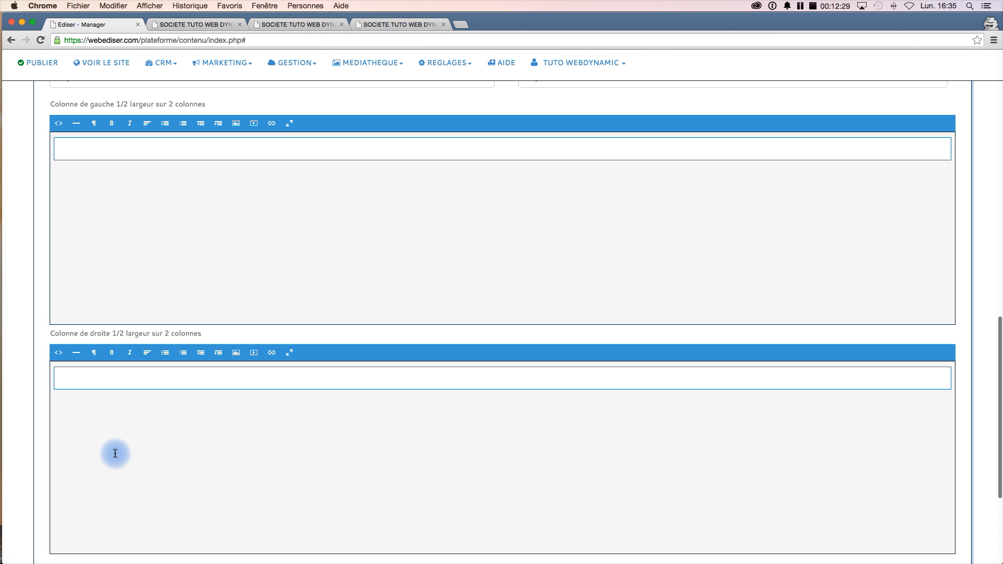
{"action": "scroll", "coordinate": [115, 453], "scroll_direction": "down", "scroll_amount": 2}
{"action": "scroll", "coordinate": [115, 453], "scroll_direction": "up", "scroll_amount": 3}
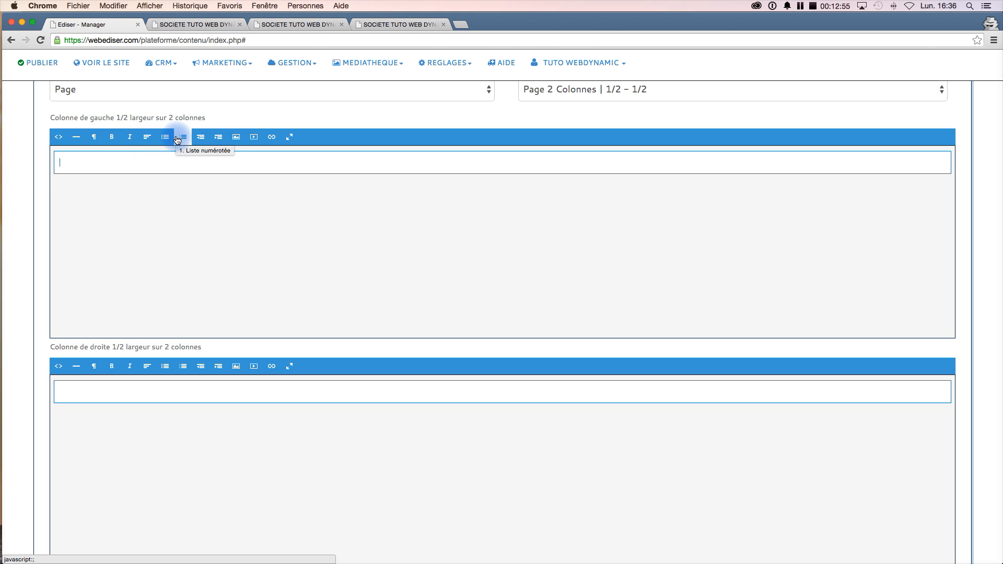
- Examine the left column editor's formatting tools: paragraph styles, bold and alignment options
{"action": "left_click", "coordinate": [94, 137]}
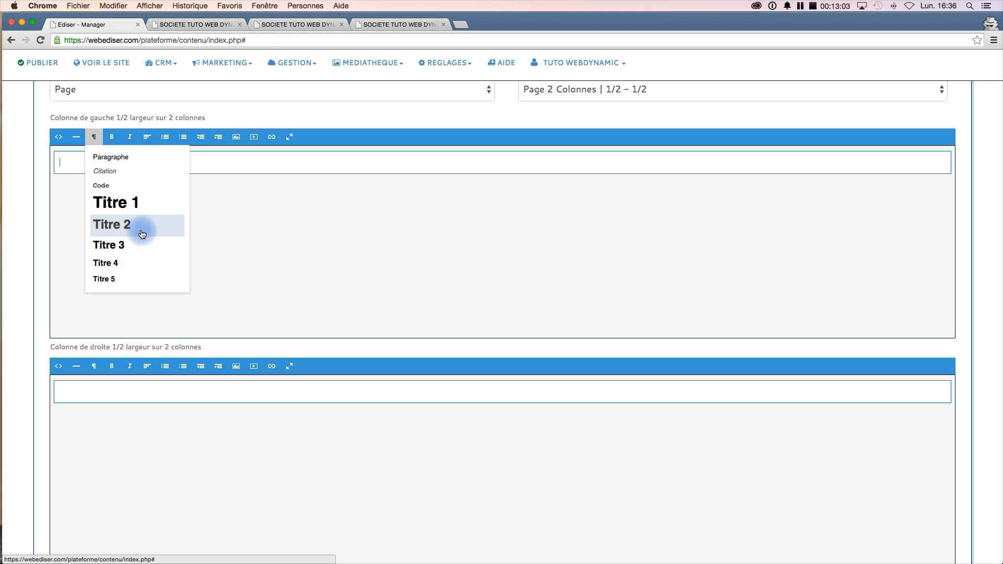
{"action": "left_click", "coordinate": [234, 229]}
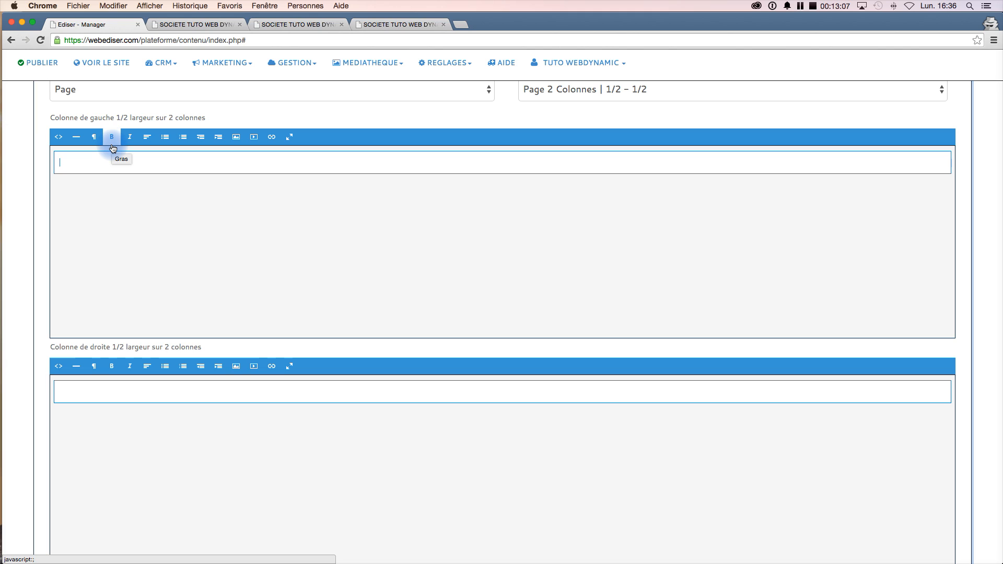
{"action": "left_click", "coordinate": [130, 146]}
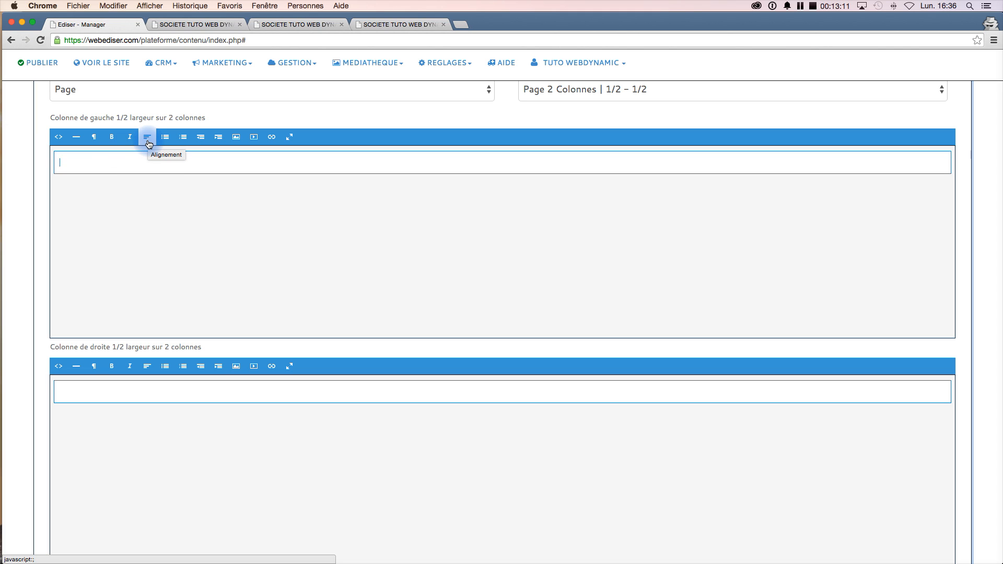
{"action": "left_click", "coordinate": [148, 144]}
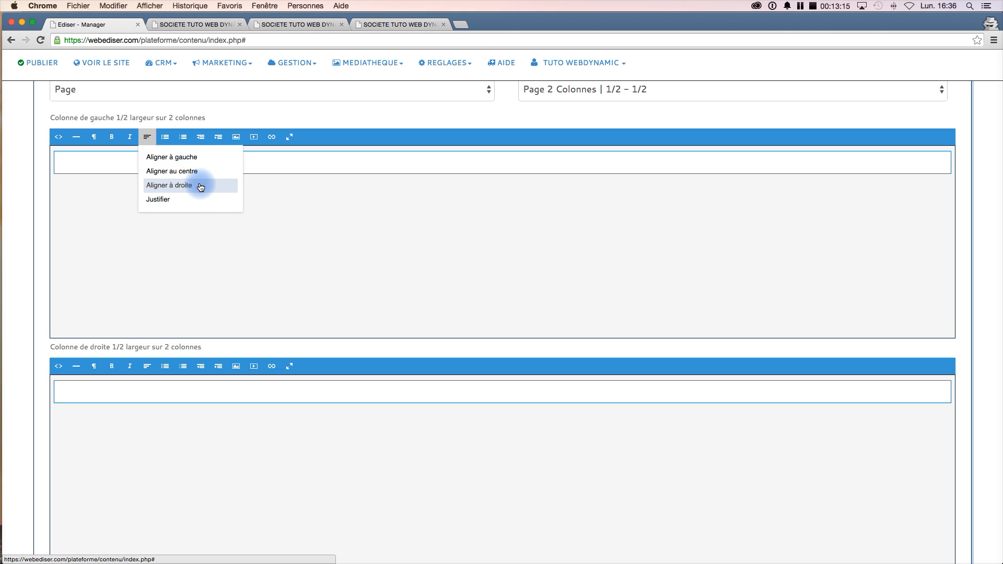
{"action": "left_click", "coordinate": [166, 137]}
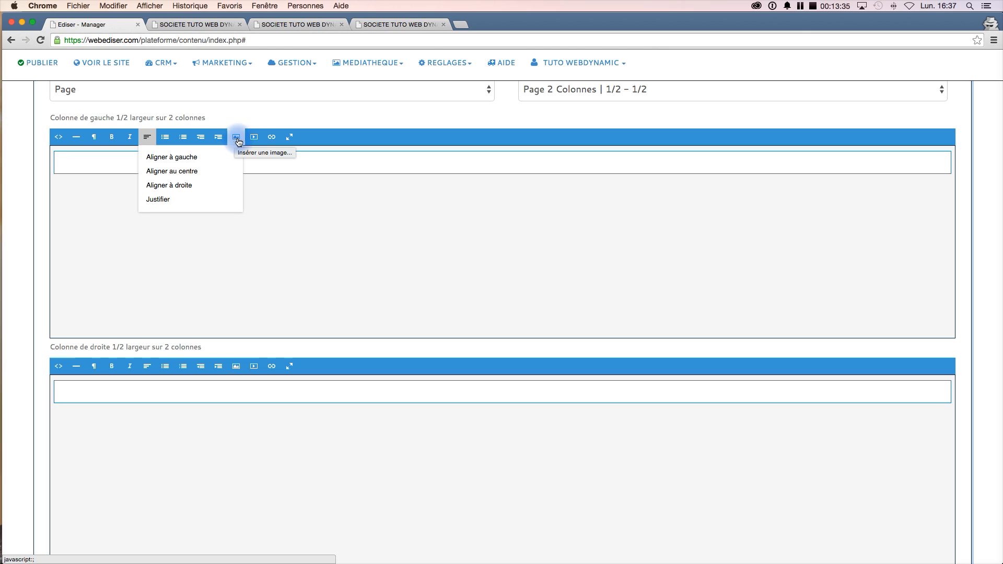
{"action": "left_click", "coordinate": [278, 209]}
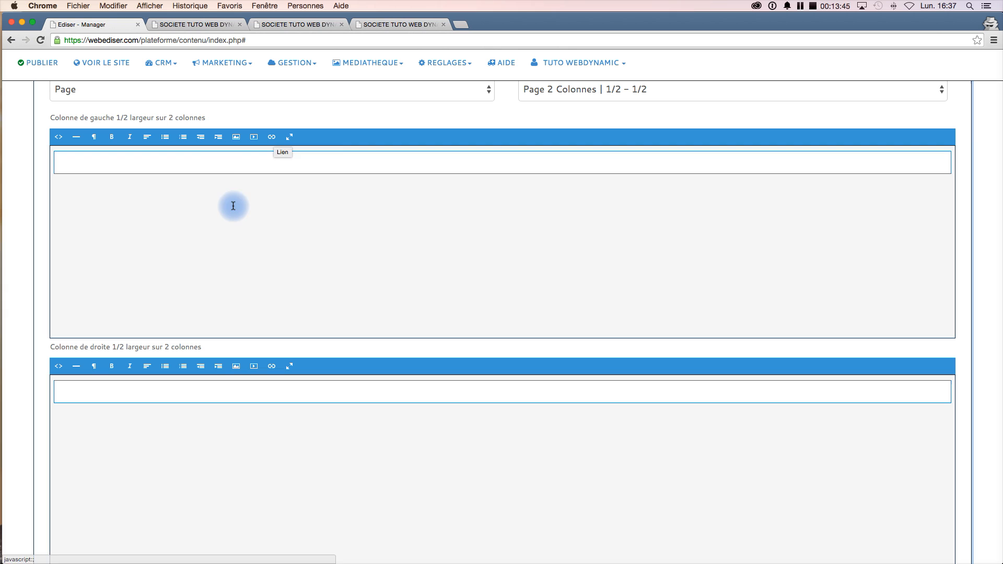
- Insert the thumbs-up woman image from the media library into the left column
{"action": "left_click", "coordinate": [238, 141]}
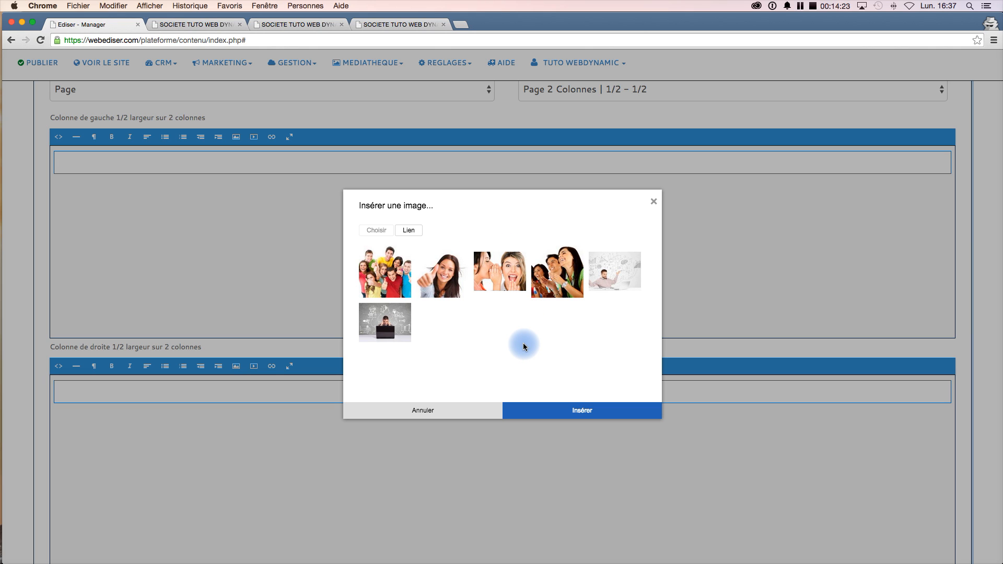
{"action": "left_click", "coordinate": [446, 279]}
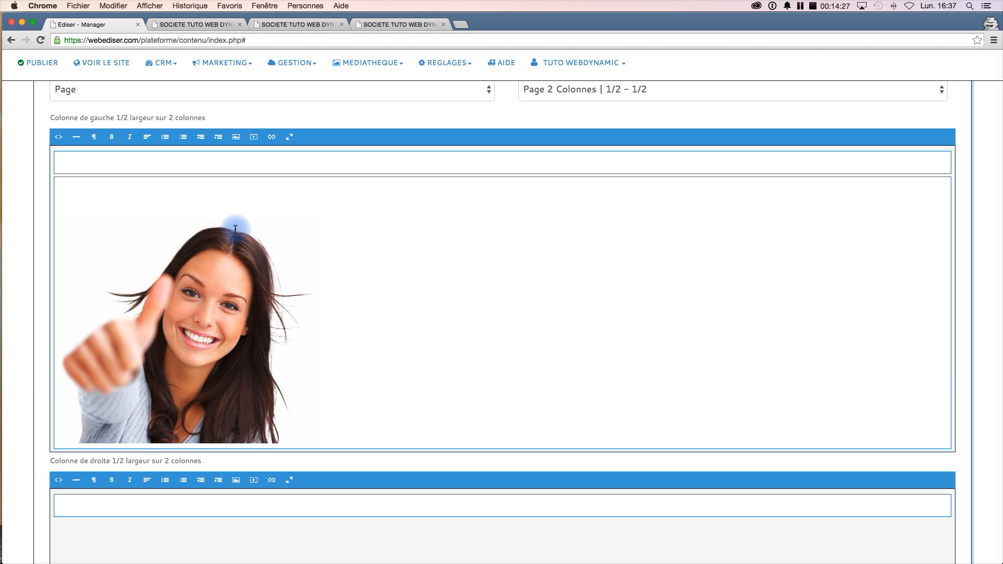
{"action": "scroll", "coordinate": [404, 352], "scroll_direction": "down", "scroll_amount": 3}
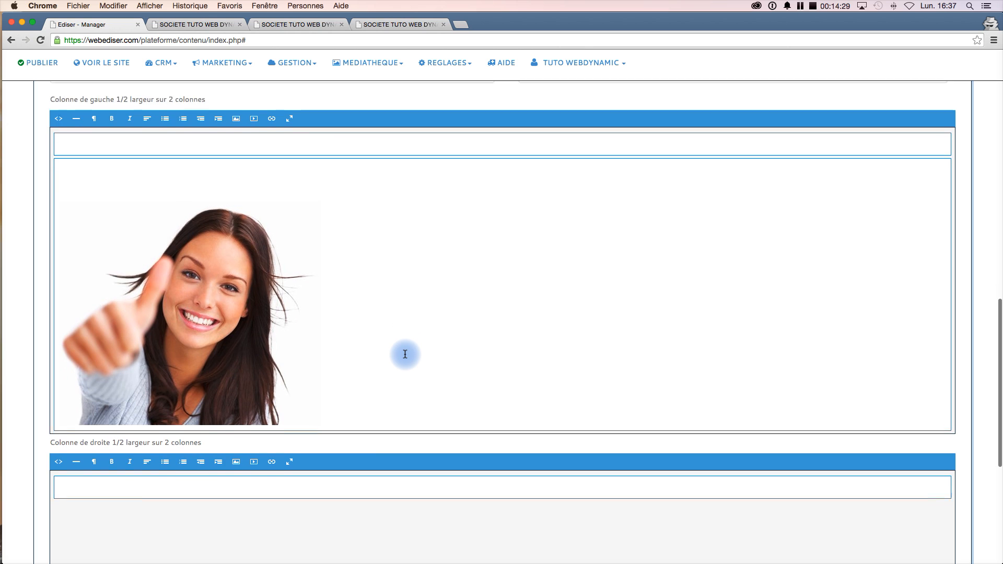
{"action": "scroll", "coordinate": [405, 354], "scroll_direction": "down", "scroll_amount": 5}
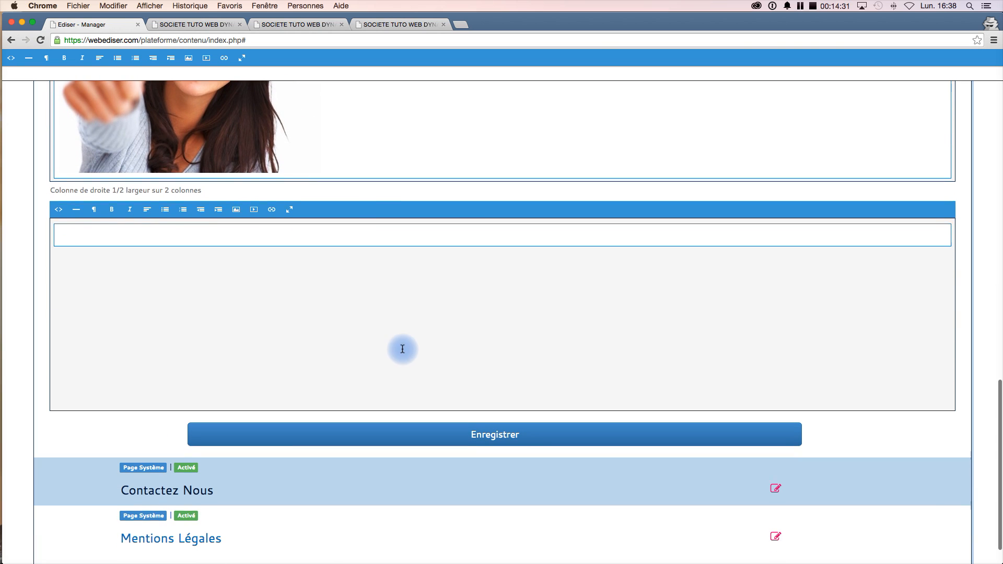
- Enter 'Contenu du Permis B' in the right column and format it as a Titre 3 heading
{"action": "left_click", "coordinate": [183, 230]}
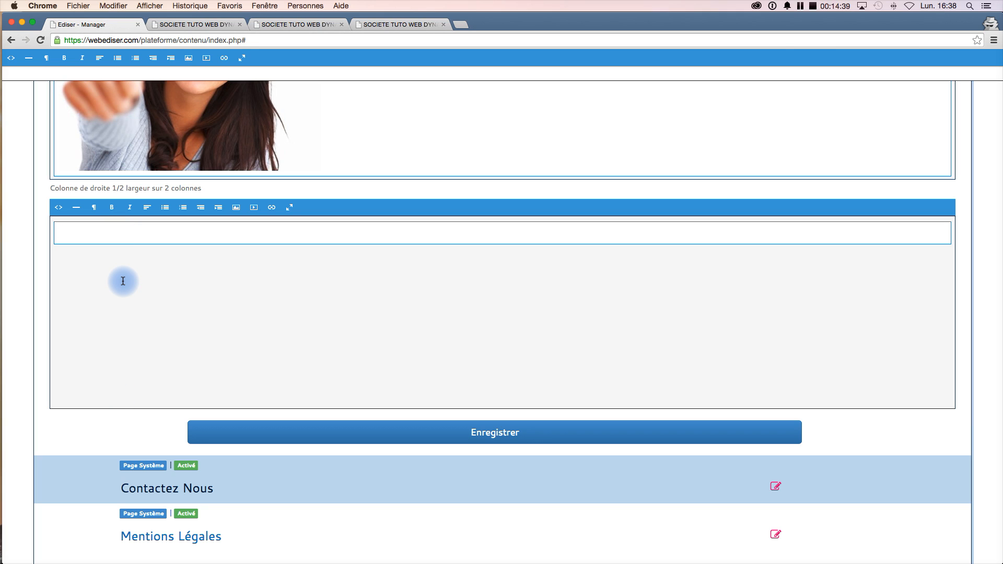
{"action": "type", "text": "P"}
{"action": "type", "text": "u "}
{"action": "type", "text": "Per"}
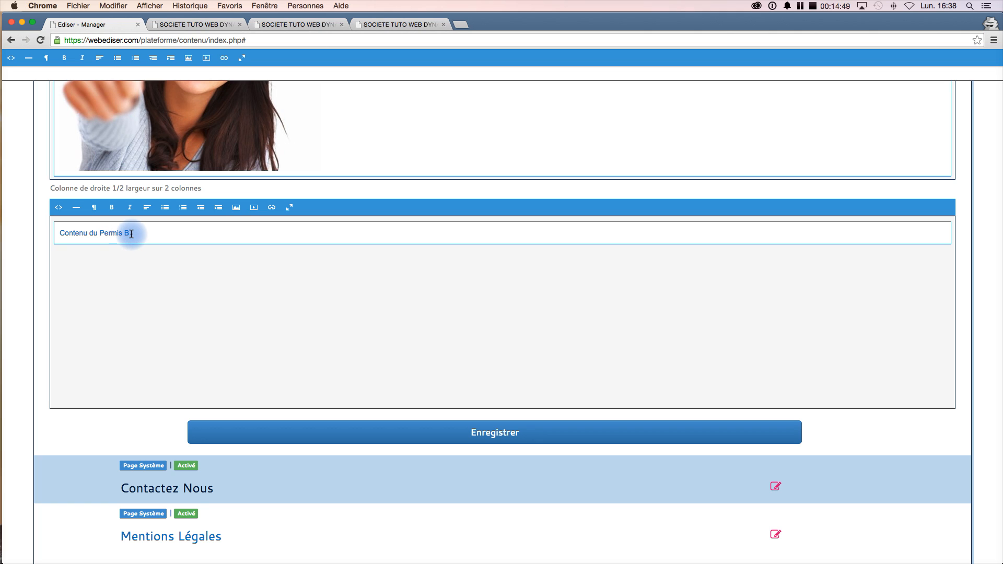
{"action": "left_click_drag", "start_coordinate": [130, 233], "coordinate": [59, 231]}
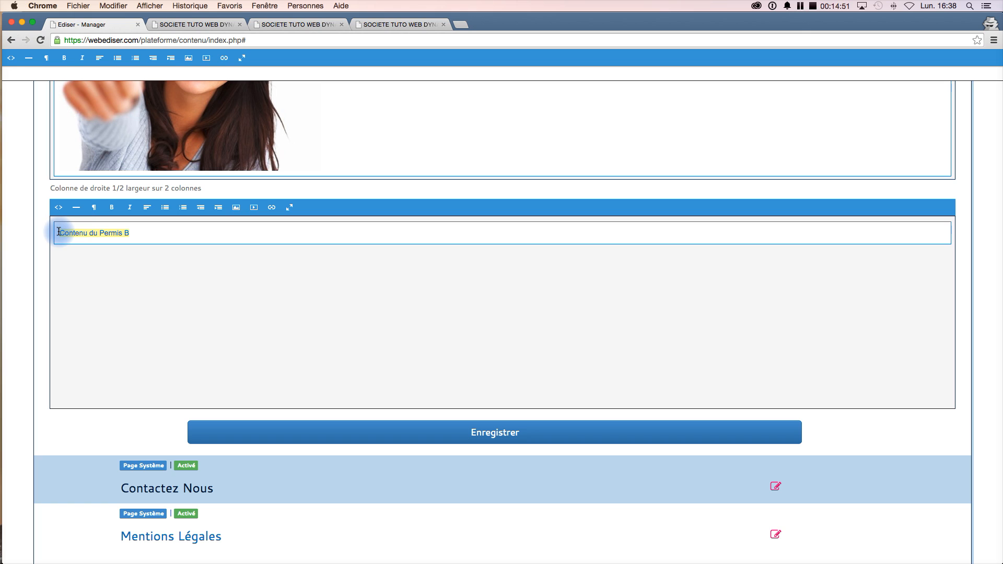
{"action": "left_click", "coordinate": [94, 213]}
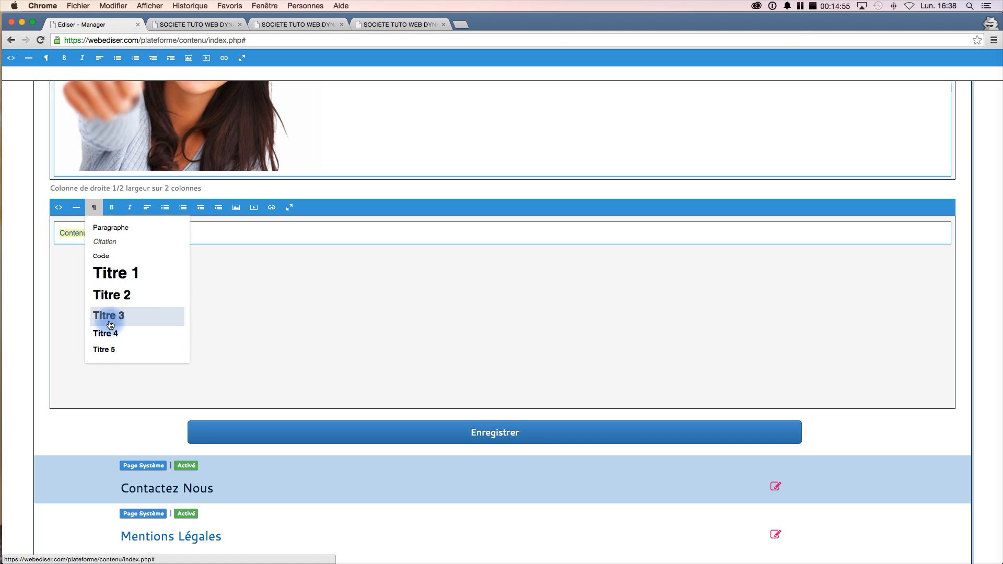
{"action": "left_click", "coordinate": [113, 280]}
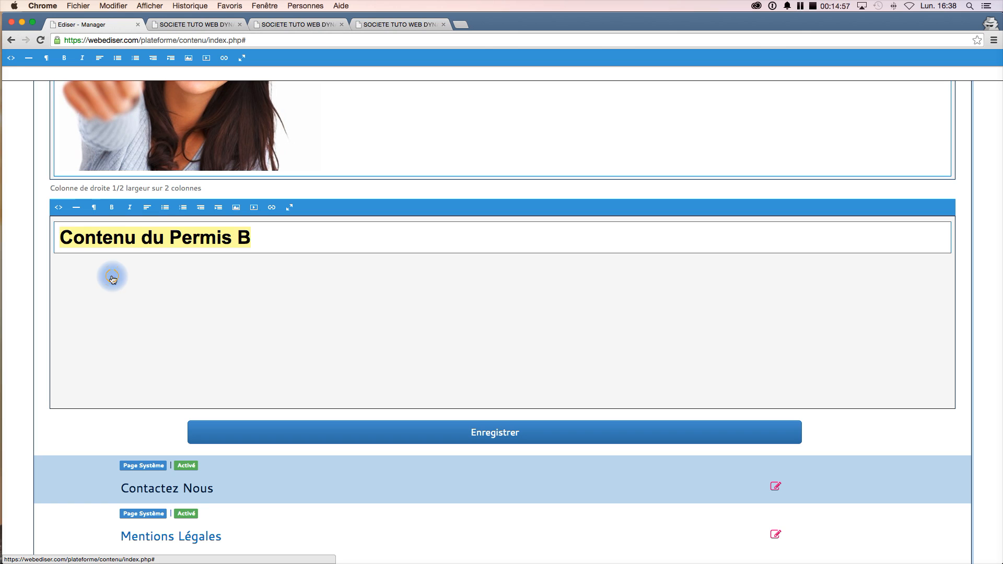
{"action": "left_click", "coordinate": [112, 276]}
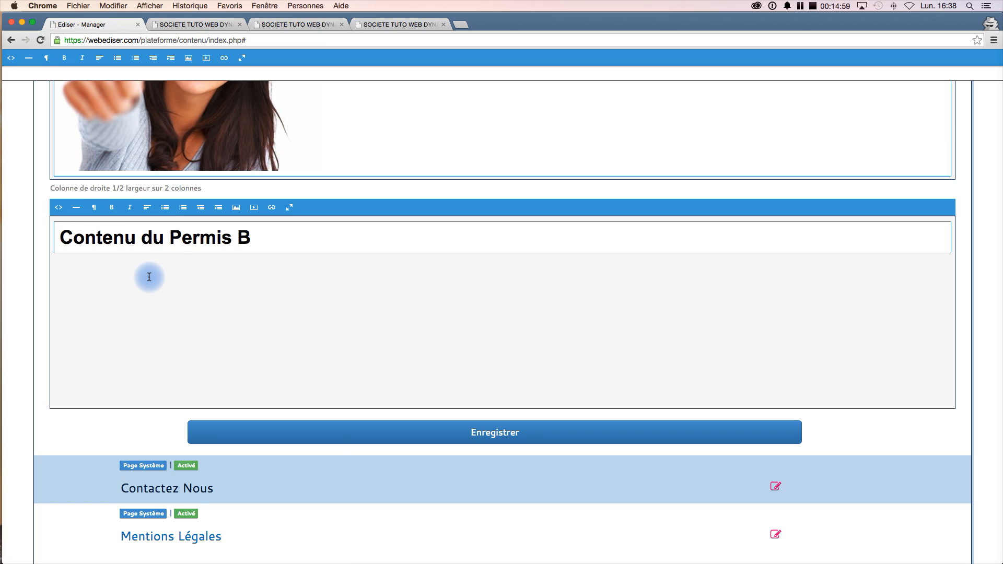
- Add two paragraphs of placeholder text below the heading in the right column
{"action": "key", "text": "Return"}
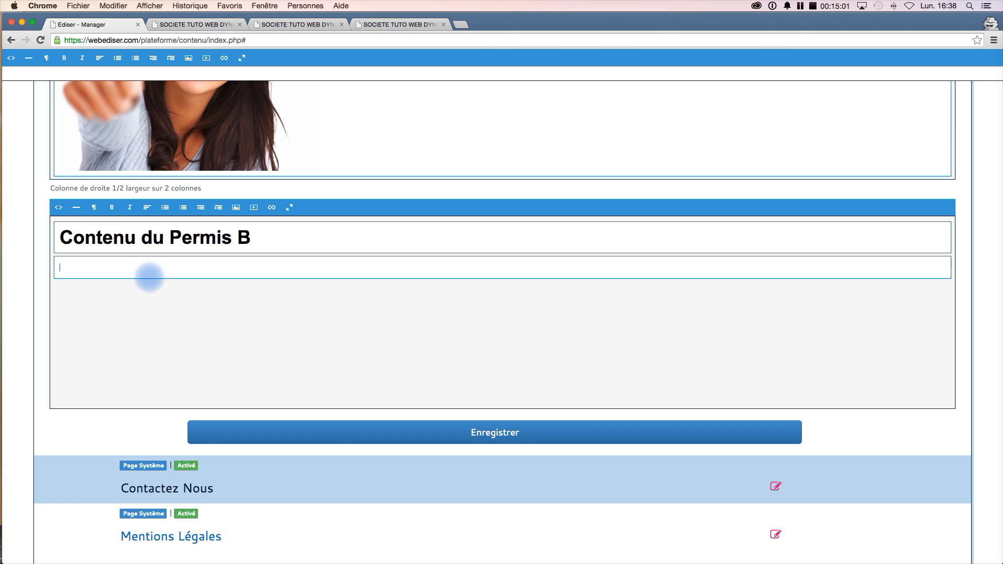
{"action": "type", "text": "qskdljfqsjflmqlsjflkmqsjfkl qkmsljfqlkmsfjqskljfqklsf qklmsjflmq sjflmk qjfmlkjs"}
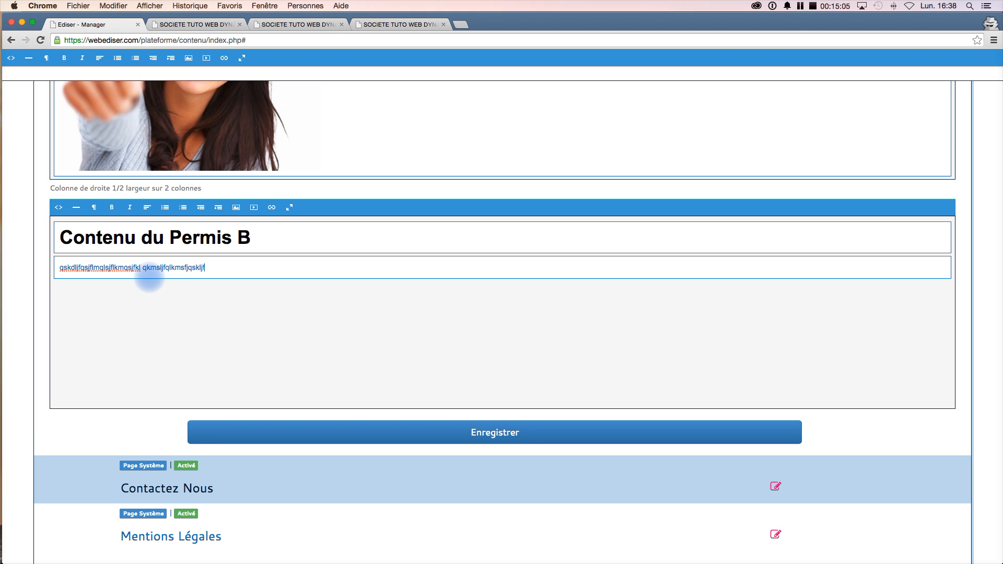
{"action": "key", "text": "Return"}
{"action": "type", "text": "lkqsjdf"}
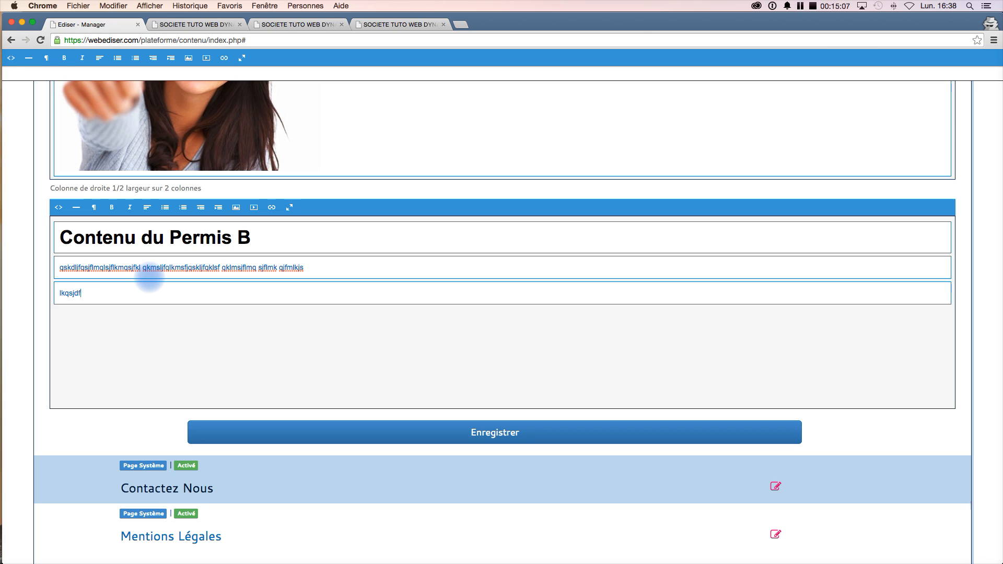
{"action": "type", "text": "klmqjsfklmqsjflmkqsjflkmqjsfkjqsfqmslkjdfmlqskjflkmjsqdfklmqjsfqsf"}
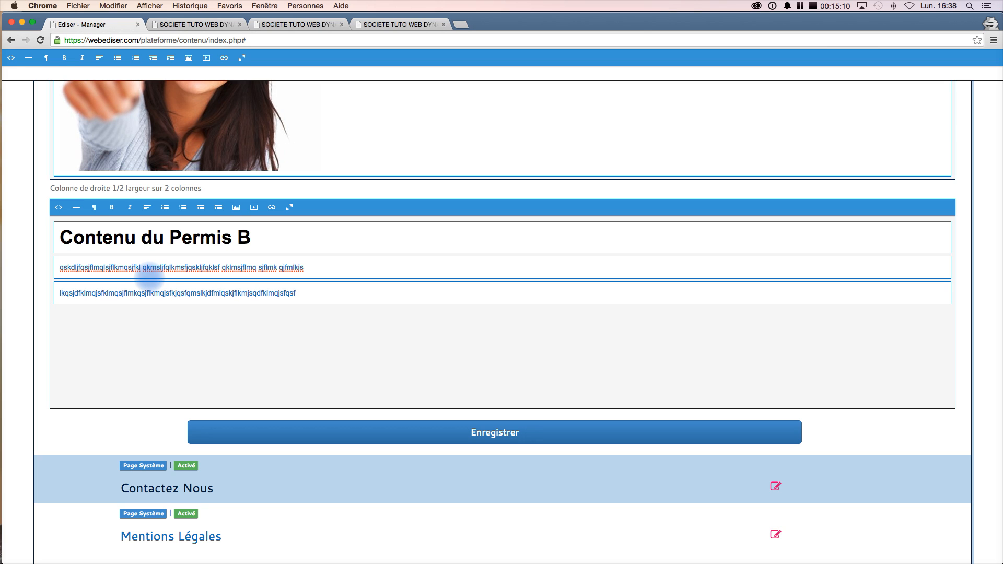
- Add a bulleted list of three placeholder items below the paragraphs and end the list
{"action": "key", "text": "Return"}
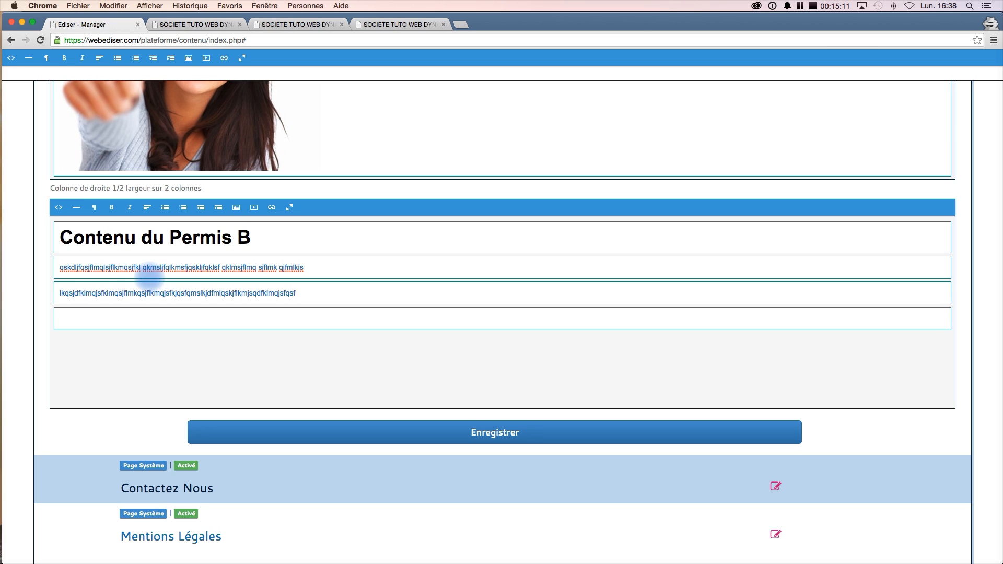
{"action": "left_click", "coordinate": [164, 210]}
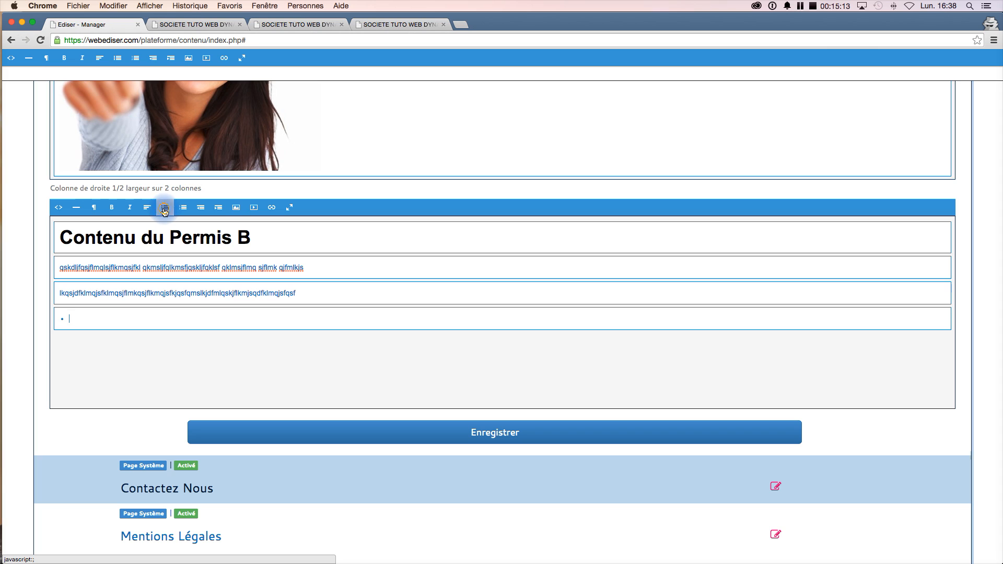
{"action": "type", "text": "jqhs"}
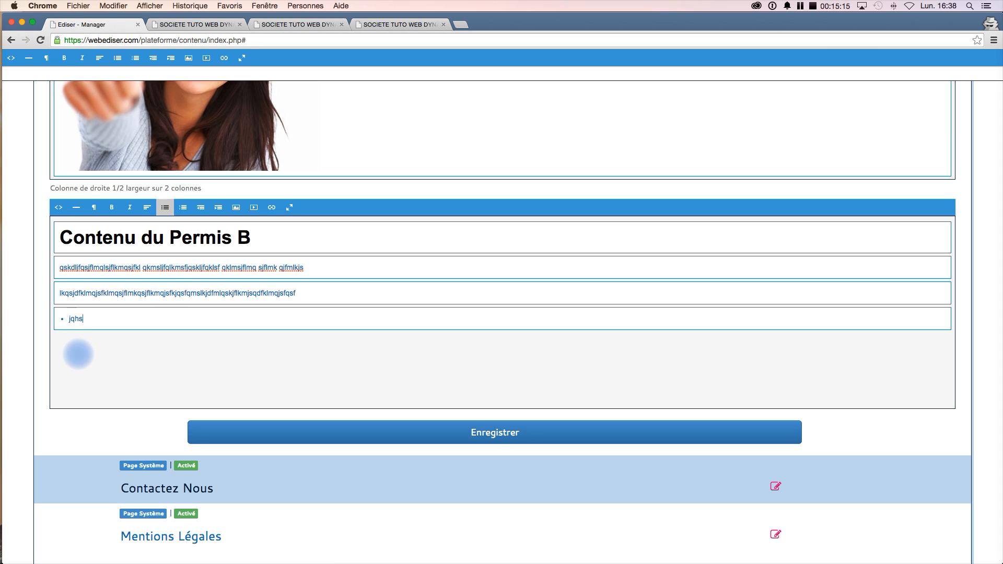
{"action": "type", "text": "dfljkqskljdfhhqsdfjklqhskflhqsjflkqshf"}
{"action": "key", "text": "Return"}
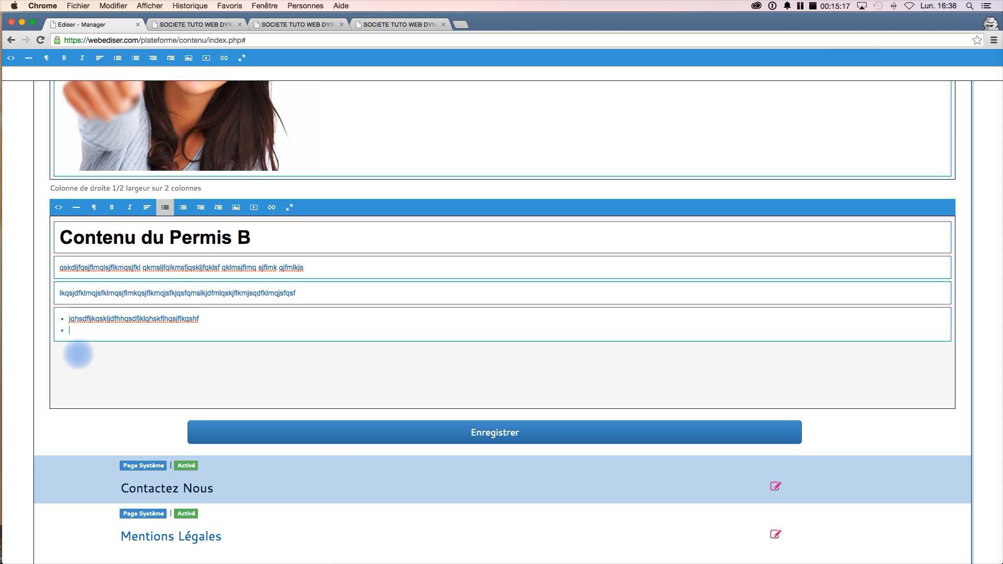
{"action": "type", "text": "qlsjdhfjqkshfqkjshfqjksflhqsfhkqlsjhfjkshfl"}
{"action": "key", "text": "Return"}
{"action": "type", "text": "jklqshdfjklqhsfkjqshflkqsjhfkljqs"}
{"action": "type", "text": "hfkljqshfqjshkf"}
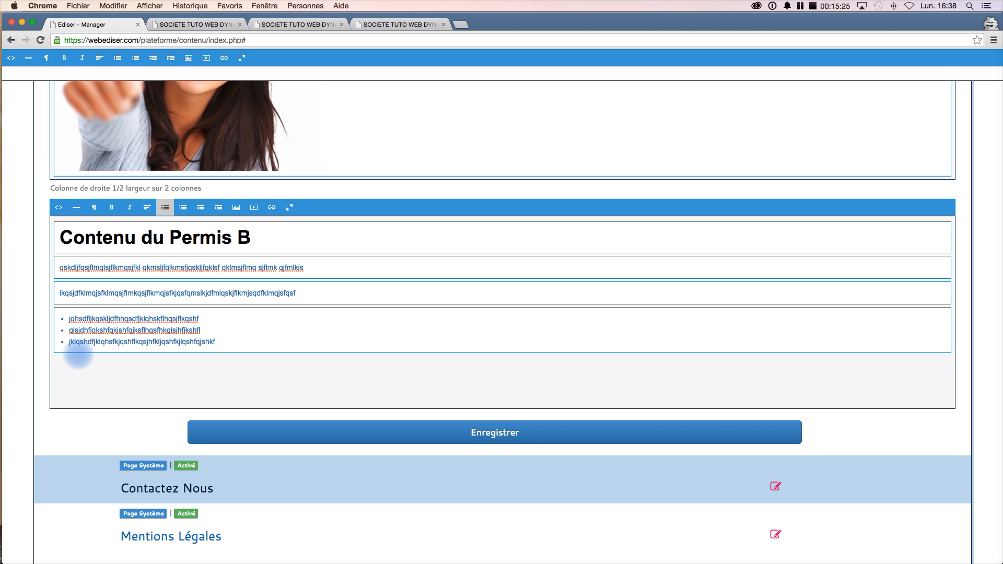
{"action": "key", "text": "Return"}
{"action": "key", "text": "Return"}
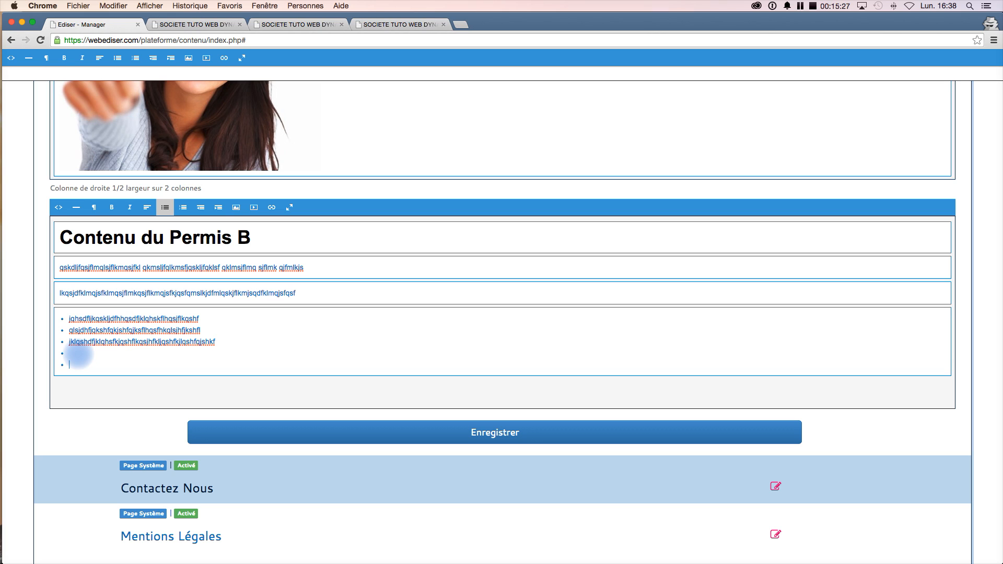
{"action": "key", "text": "BackSpace"}
{"action": "key", "text": "BackSpace"}
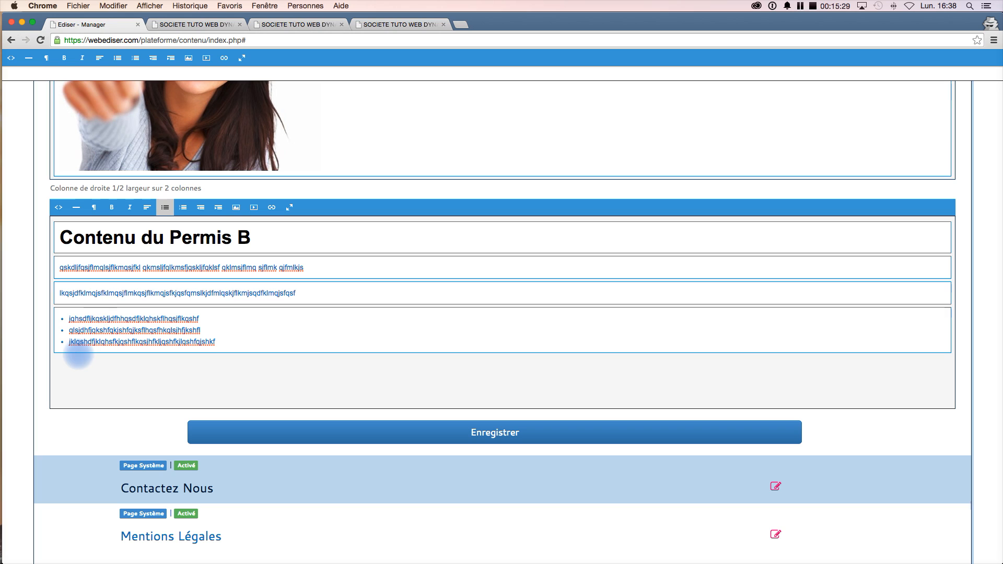
{"action": "key", "text": "Return"}
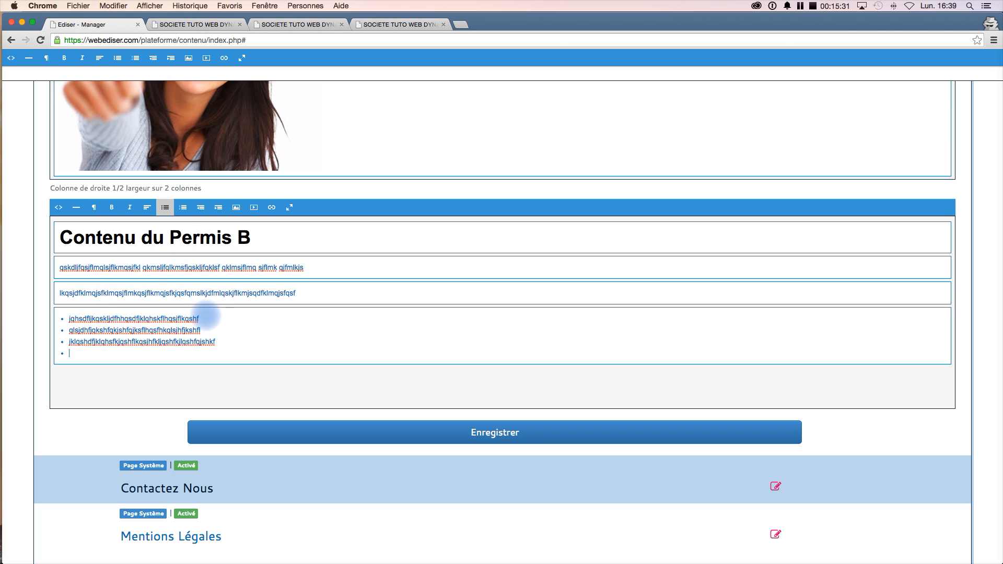
{"action": "left_click", "coordinate": [165, 207]}
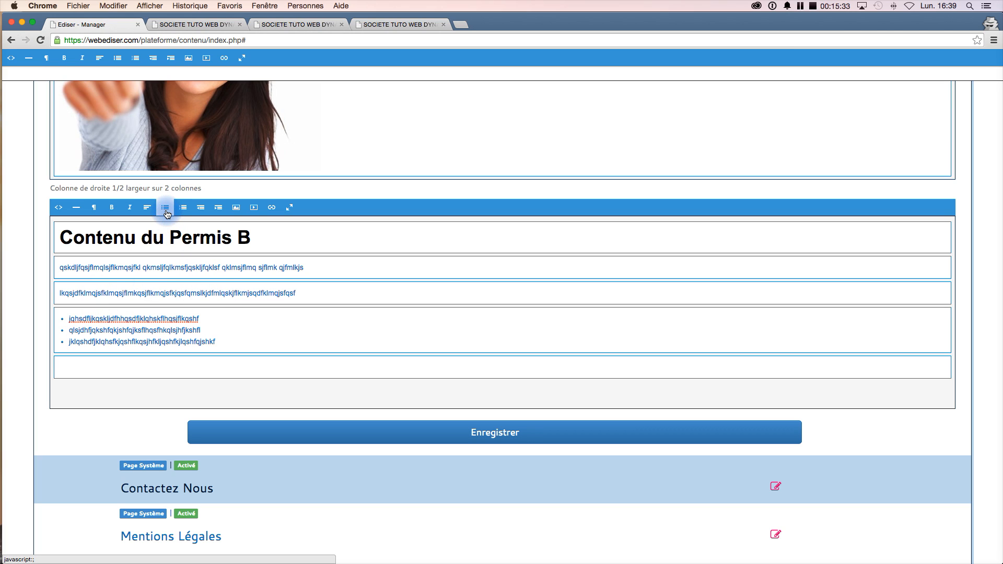
- Add a numbered list of three placeholder items in a new block below the bulleted list and end the list
{"action": "left_click", "coordinate": [84, 365]}
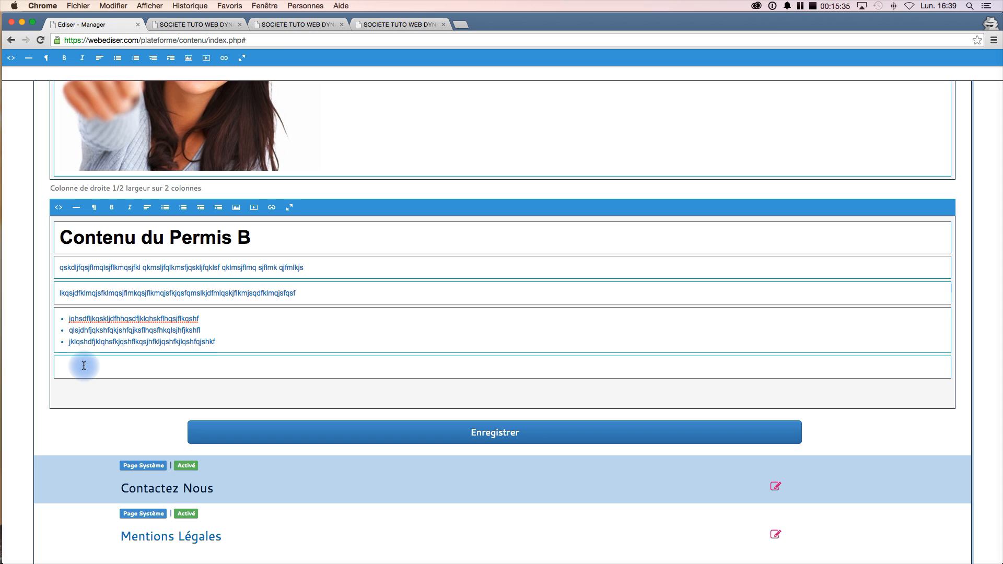
{"action": "left_click", "coordinate": [185, 210]}
{"action": "type", "text": "jhqgDSKLJhqdhqkLJSDHLqhsdkjqlhD"}
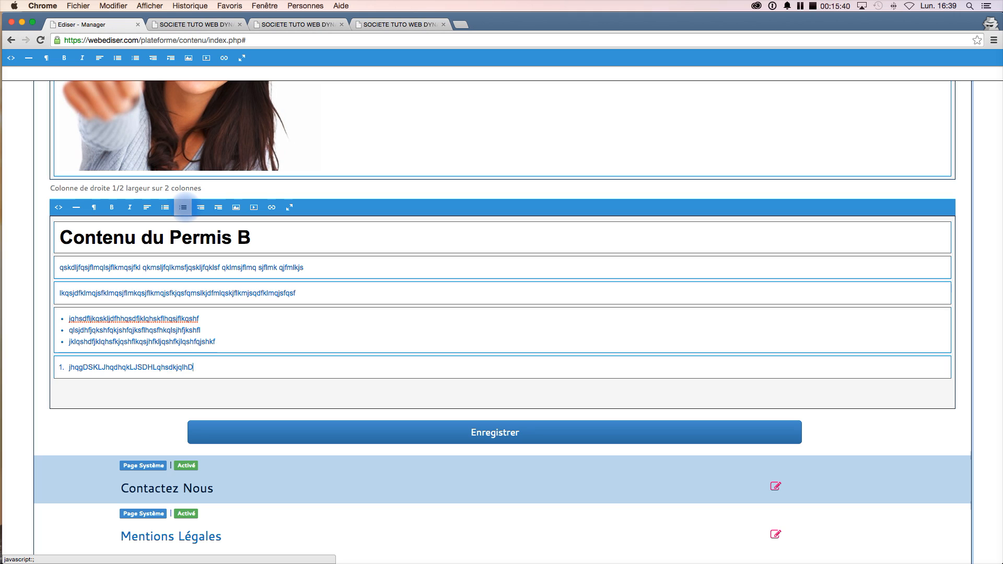
{"action": "key", "text": "Return"}
{"action": "type", "text": "KLJqhdslkjqsHDJKqhdjklqhdkjqshDKJQds"}
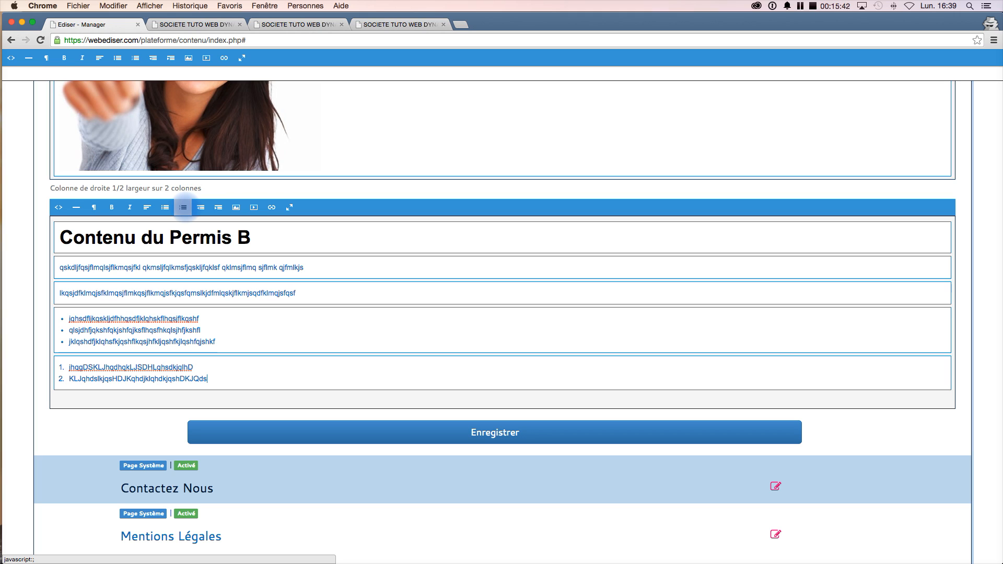
{"action": "key", "text": "Return"}
{"action": "type", "text": "kljqSDHKLJqhsdlkjqhSDLKJHqsjkdlhqsKLDH"}
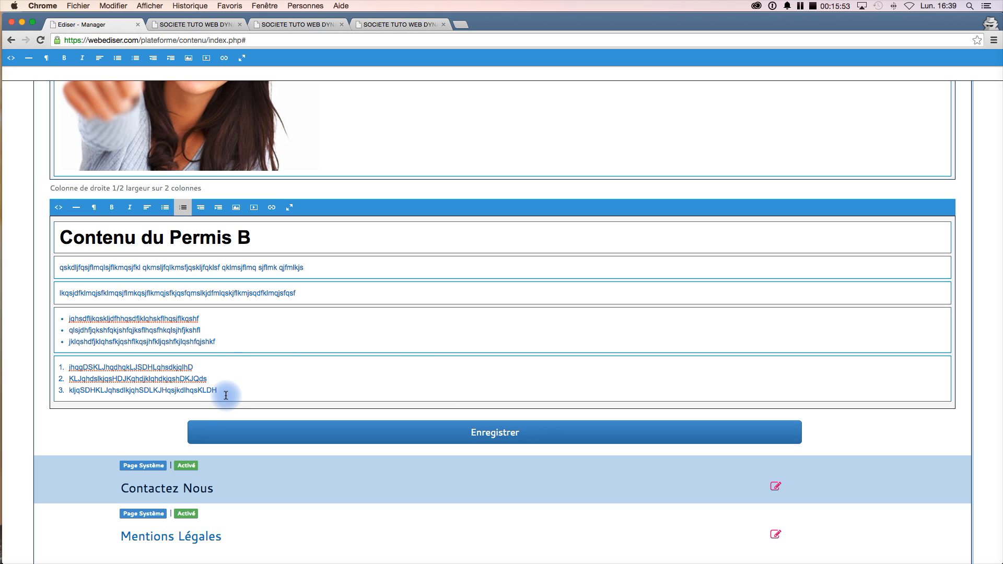
{"action": "key", "text": "Return"}
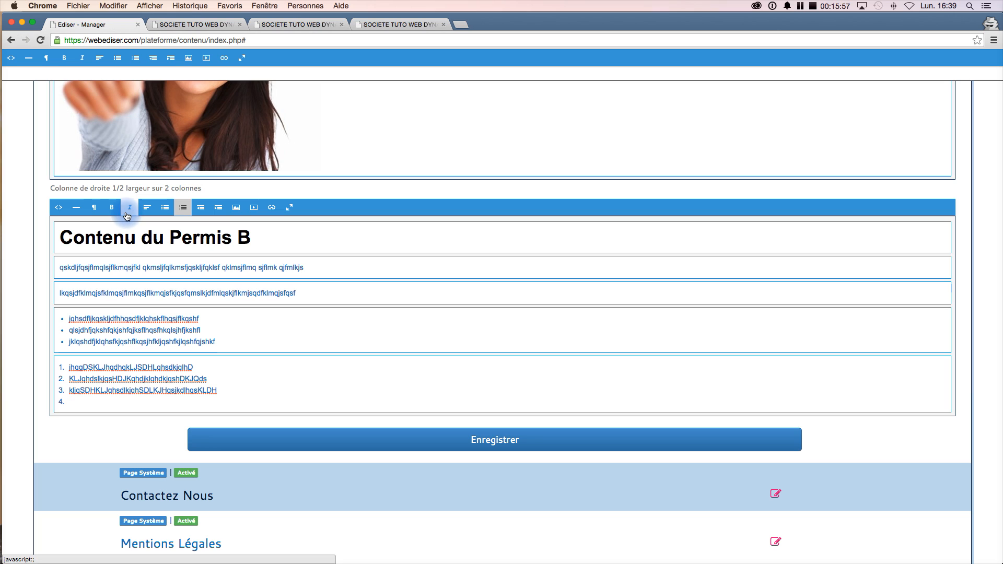
{"action": "left_click", "coordinate": [183, 208]}
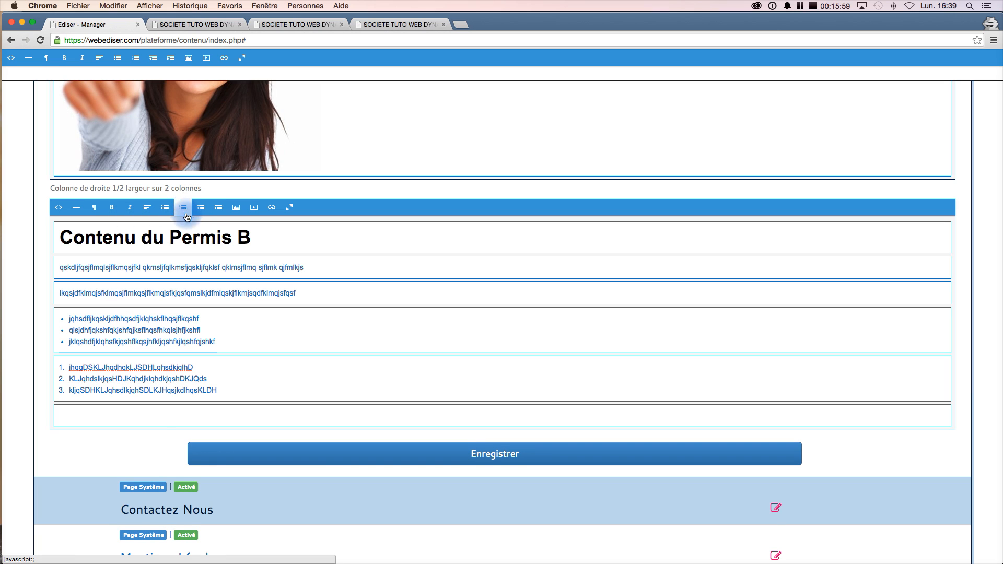
- Enter 'TELECHARGER LE PLAN DE FORMATION AU FORMAT PDF' in a new block at the bottom of the right column
{"action": "left_click", "coordinate": [91, 415]}
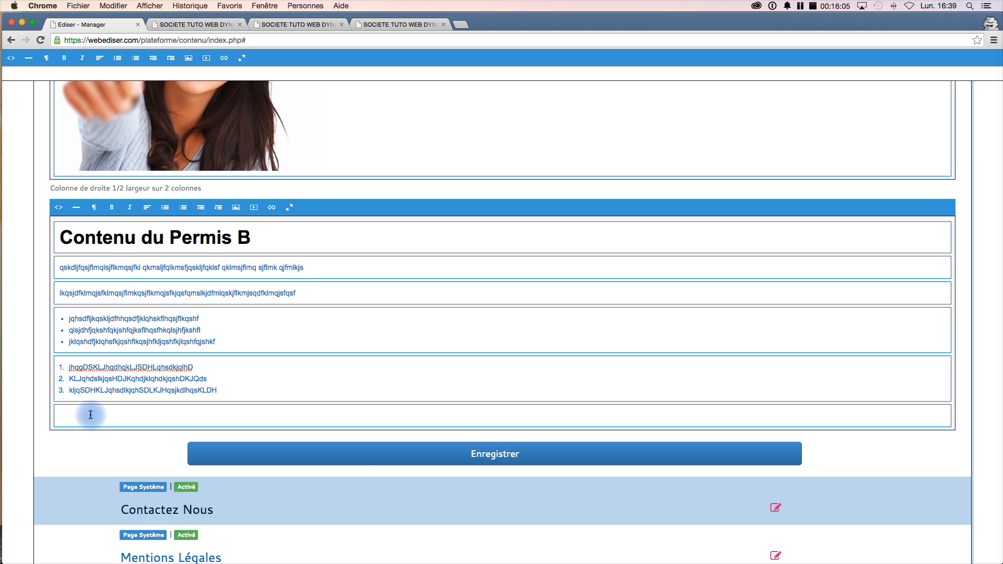
{"action": "type", "text": "TELECHARGER LE PLAN DE FORMATION AU FORMAT PDF"}
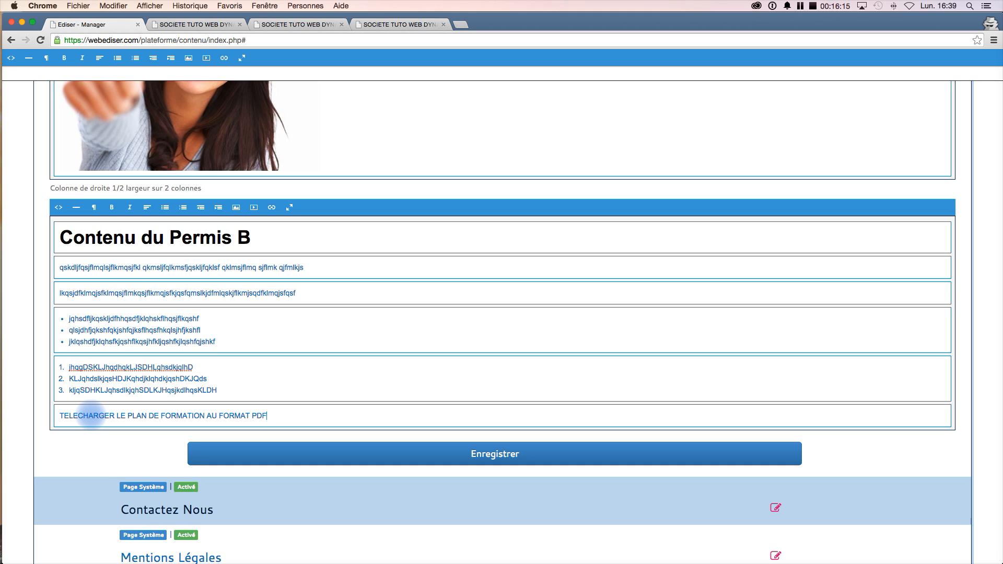
- Link the download text to the Fichier_1 (pdf-tuto-pdf-774884.pdf) file, titled 'Plan de Formation Permis B', opening in a new tab
{"action": "double_click", "coordinate": [266, 416]}
{"action": "left_click_drag", "start_coordinate": [266, 416], "coordinate": [60, 417]}
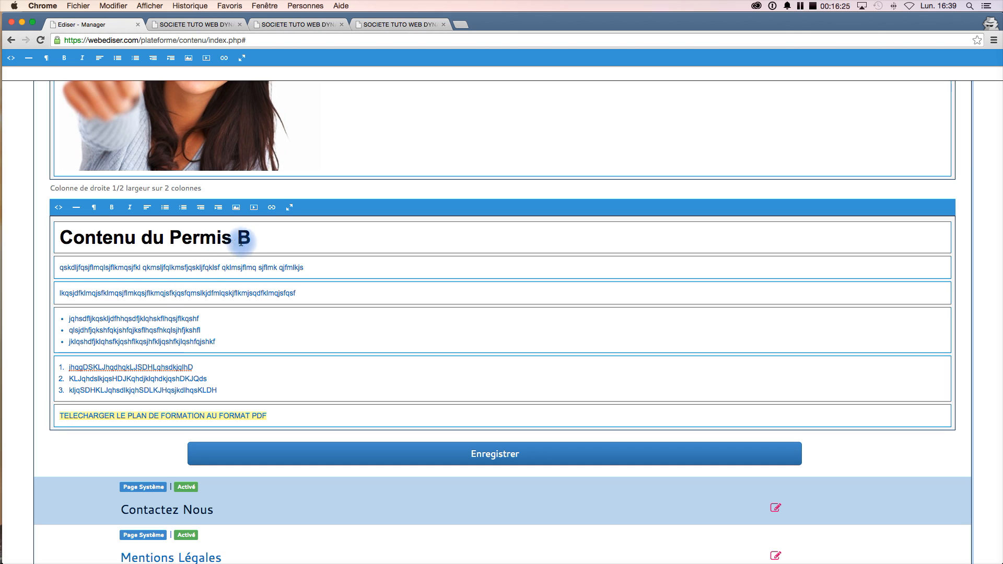
{"action": "left_click", "coordinate": [272, 211]}
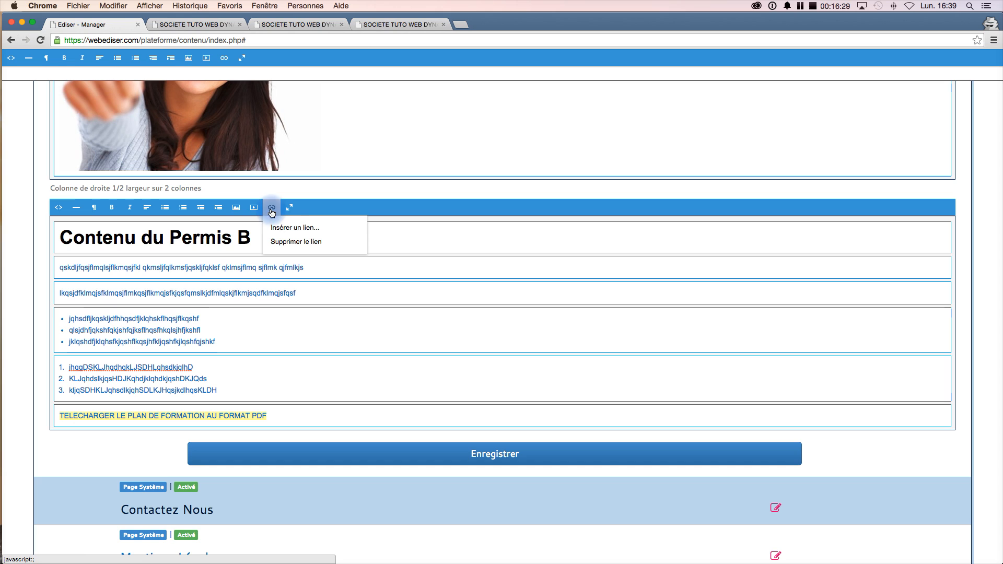
{"action": "left_click", "coordinate": [330, 230]}
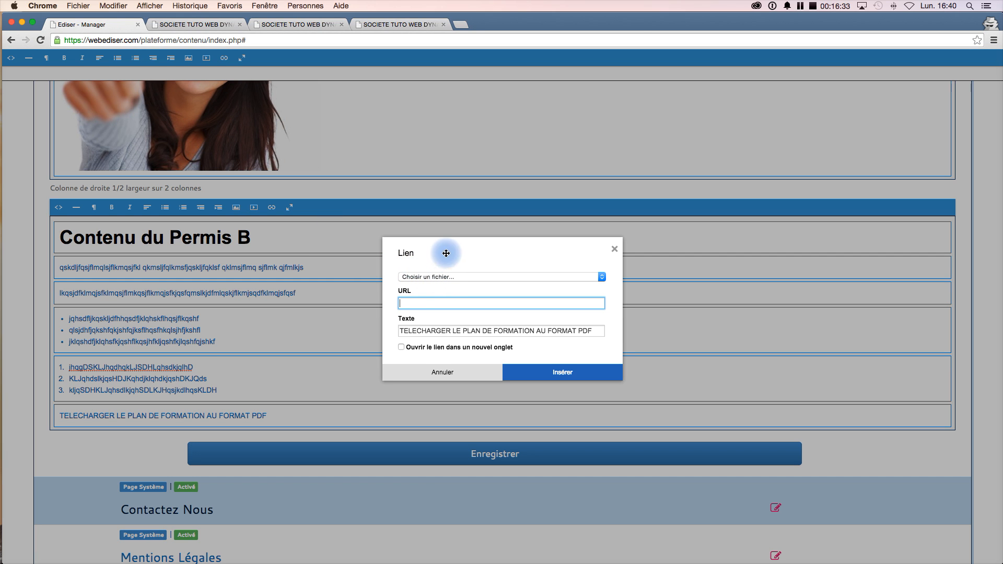
{"action": "left_click", "coordinate": [484, 278]}
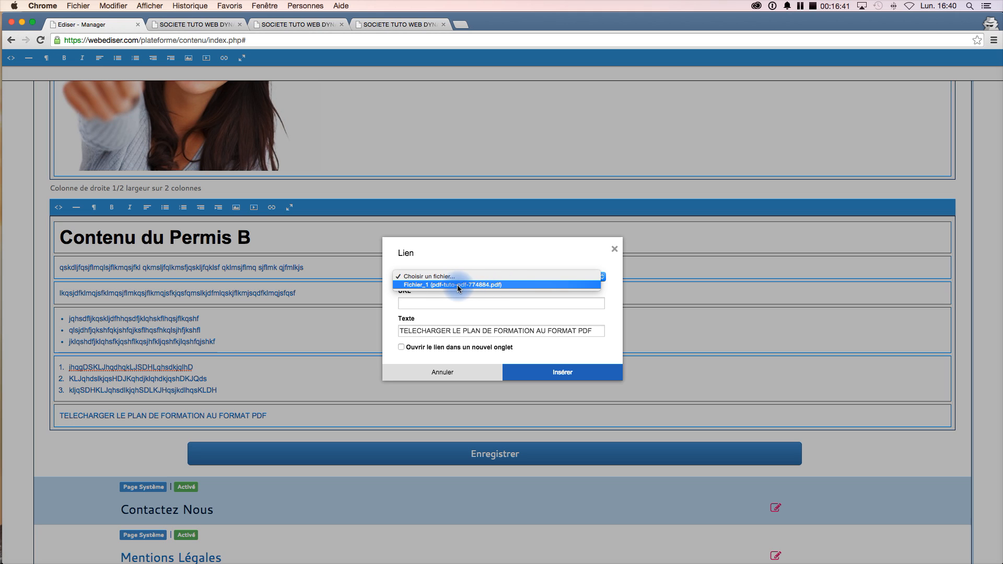
{"action": "left_click", "coordinate": [502, 285]}
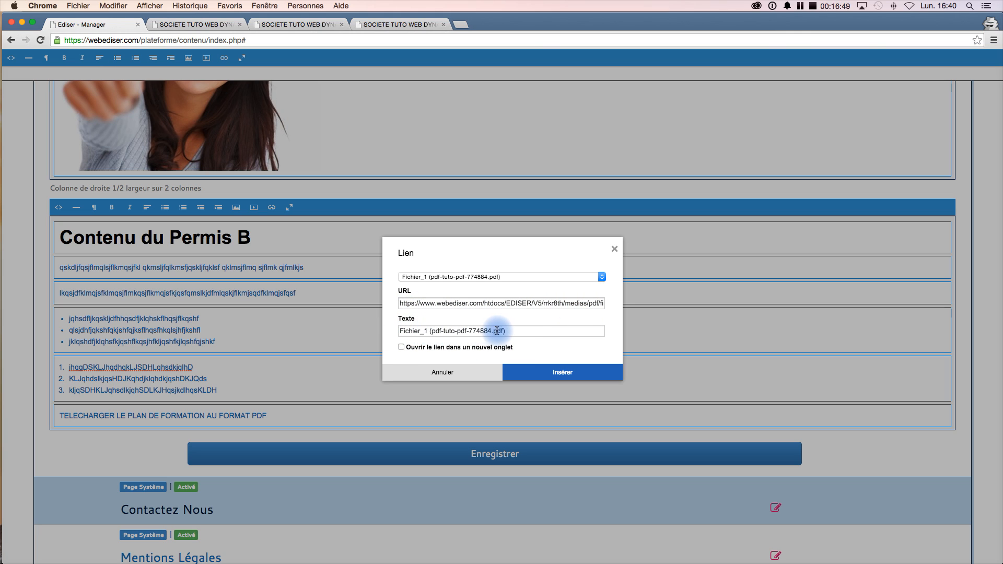
{"action": "left_click_drag", "start_coordinate": [512, 330], "coordinate": [396, 329]}
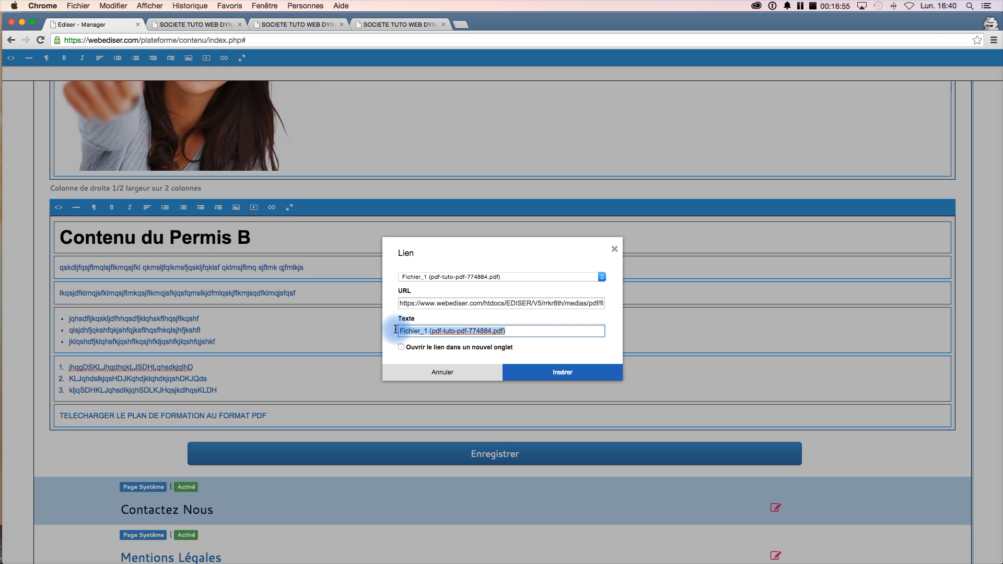
{"action": "type", "text": "Plan de Formation"}
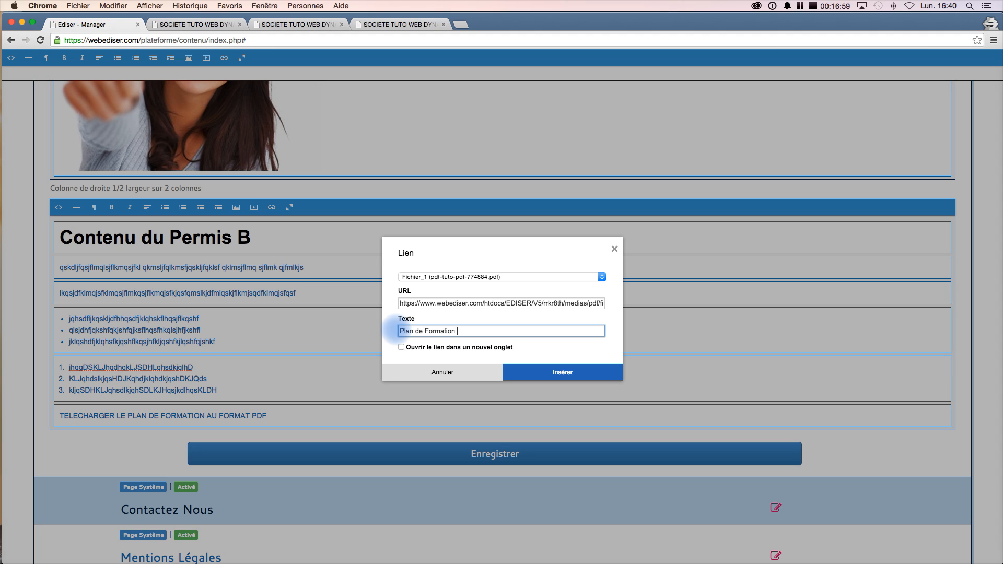
{"action": "type", "text": " Permis B"}
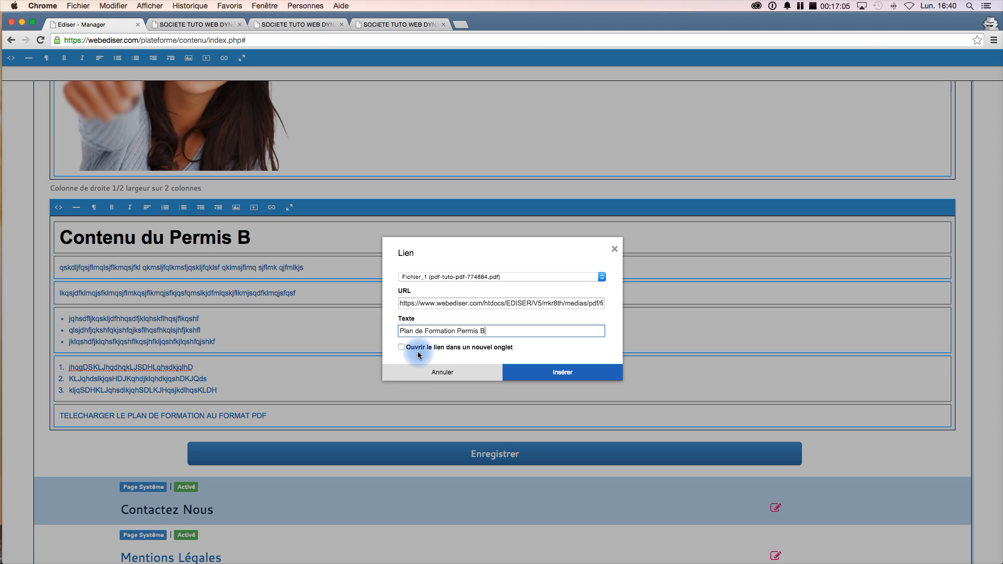
{"action": "left_click", "coordinate": [401, 349]}
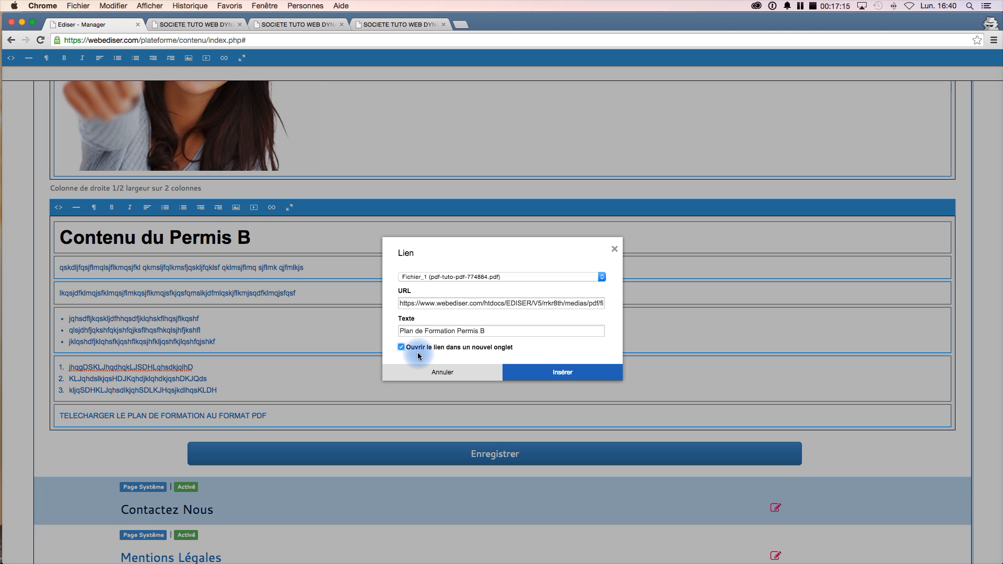
{"action": "left_click", "coordinate": [575, 374]}
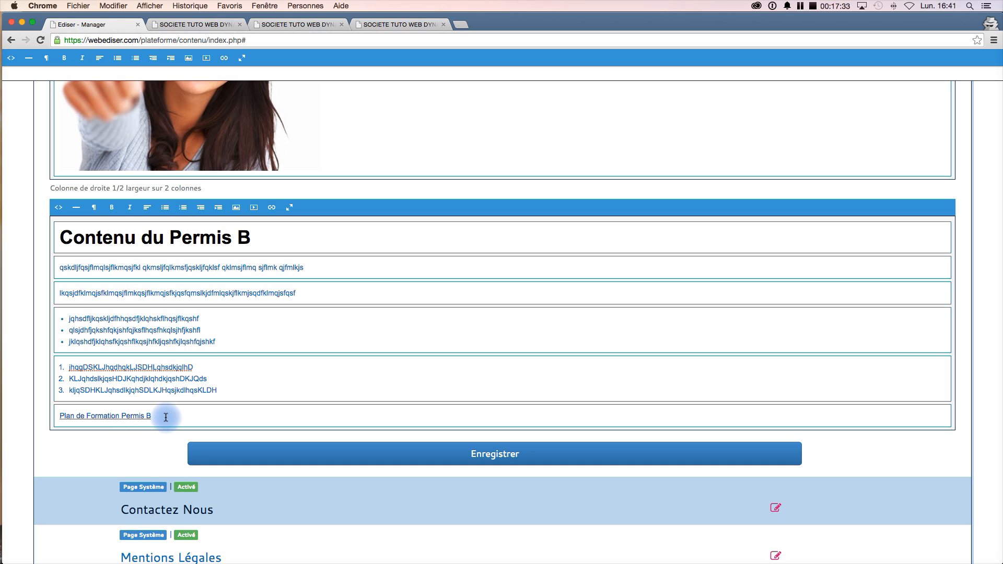
- Edit the link so its text reads 'Télécharger le Plan de Formation Permis B au format PDF'
{"action": "type", "text": "format"}
{"action": "key", "text": "BackSpace"}
{"action": "key", "text": "BackSpace"}
{"action": "right_click", "coordinate": [142, 418]}
{"action": "left_click", "coordinate": [135, 414]}
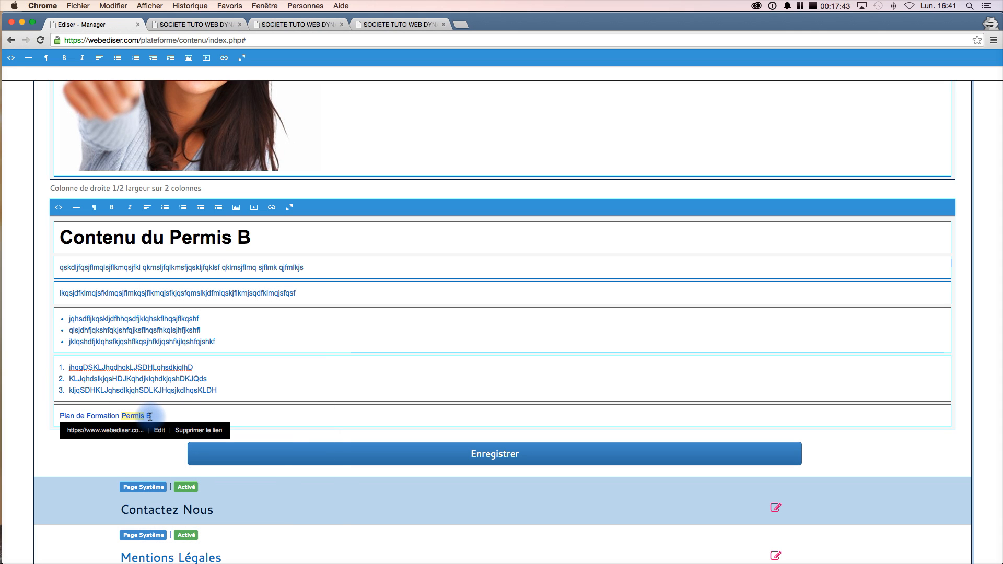
{"action": "left_click", "coordinate": [120, 417]}
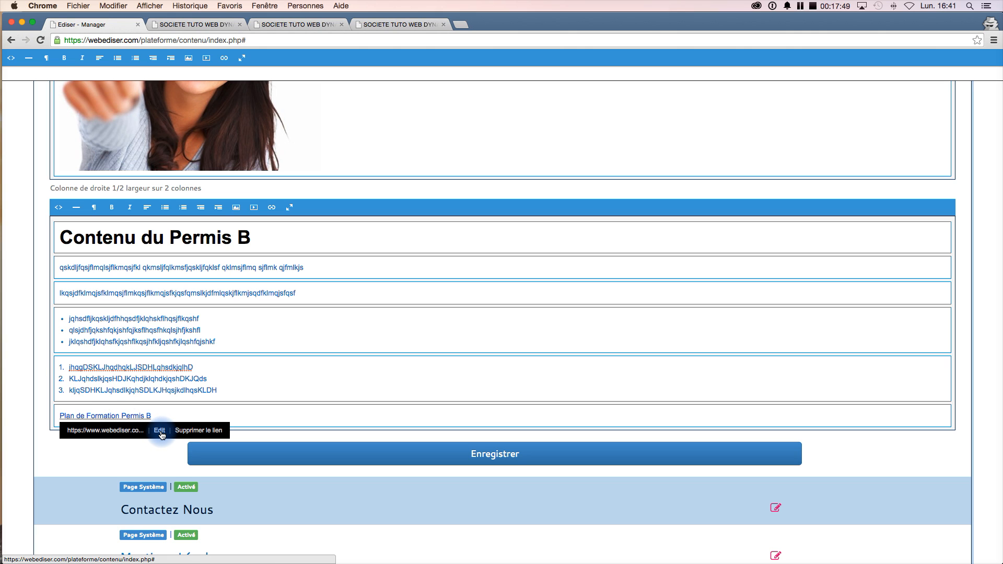
{"action": "left_click", "coordinate": [159, 431]}
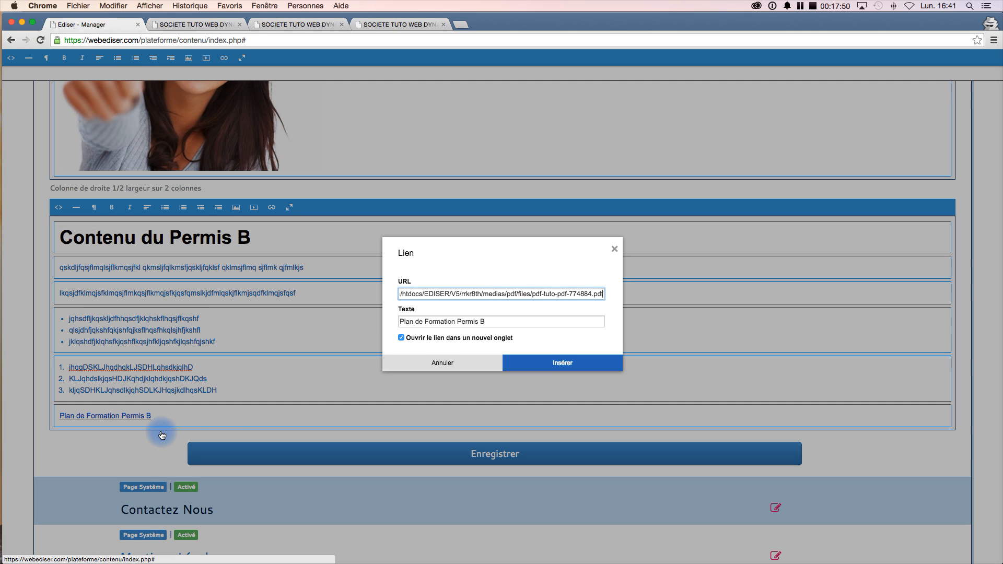
{"action": "left_click", "coordinate": [400, 331]}
{"action": "type", "text": "T"}
{"action": "type", "text": "élécharger"}
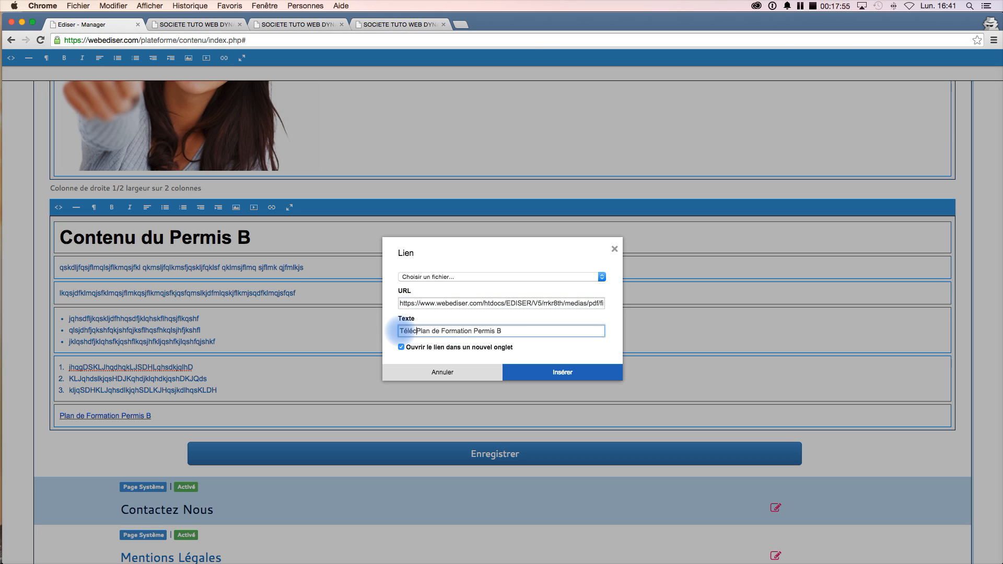
{"action": "type", "text": " le Plan"}
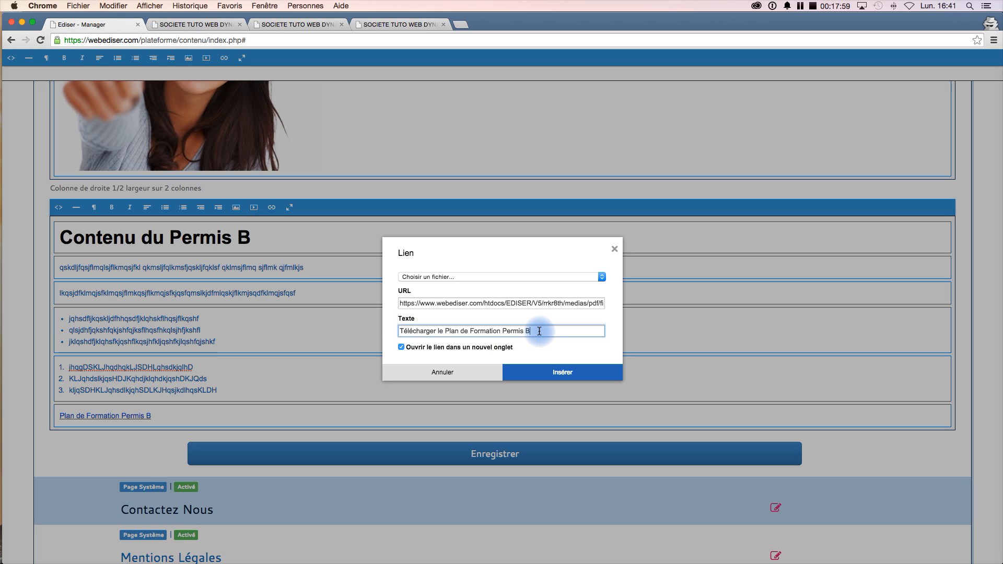
{"action": "type", "text": " de Formation Permis B au format PDF"}
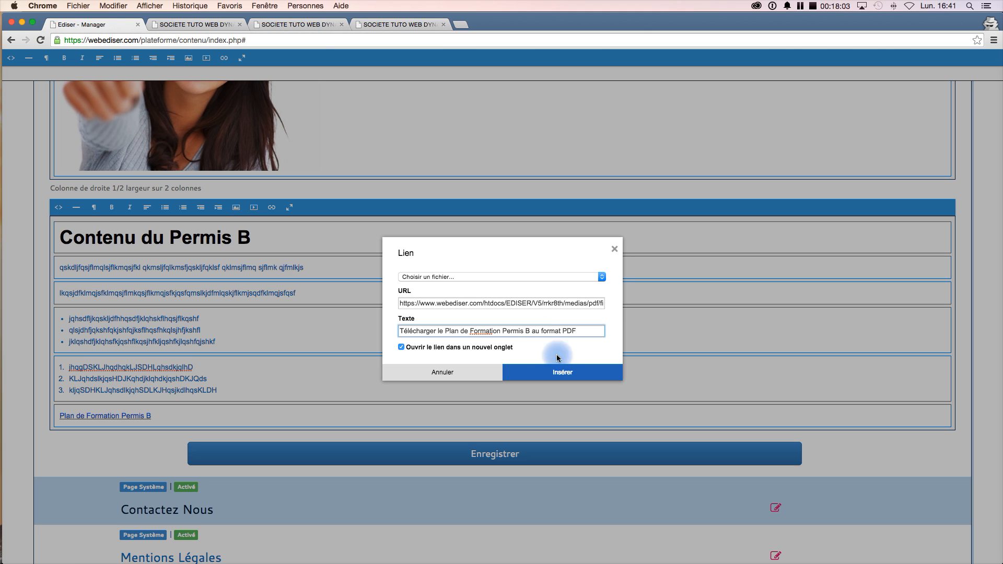
{"action": "left_click", "coordinate": [569, 371]}
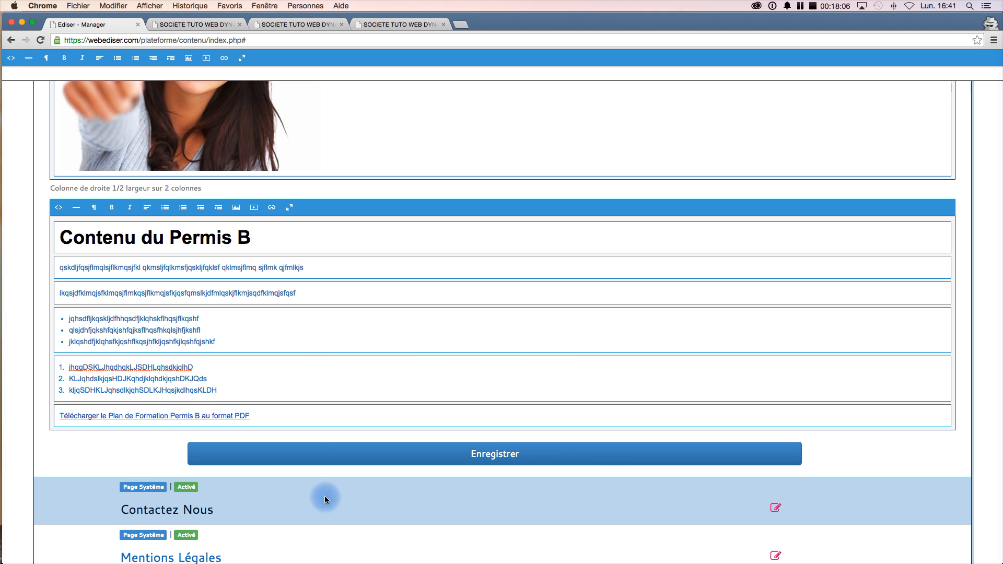
- Save the Plan de formation page content
{"action": "left_click", "coordinate": [583, 453]}
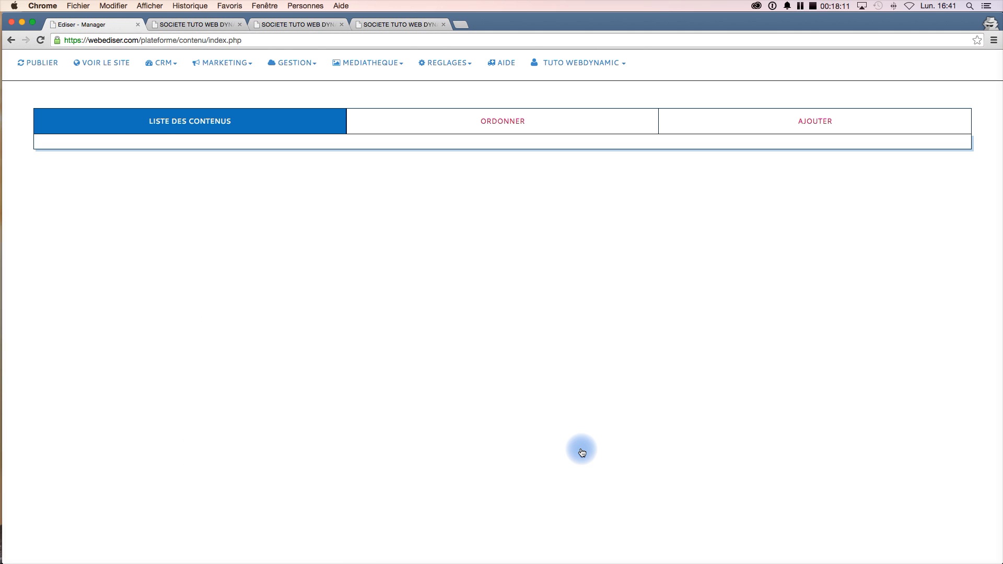
{"action": "scroll", "coordinate": [423, 427], "scroll_direction": "down", "scroll_amount": 1}
{"action": "scroll", "coordinate": [424, 428], "scroll_direction": "up", "scroll_amount": 1}
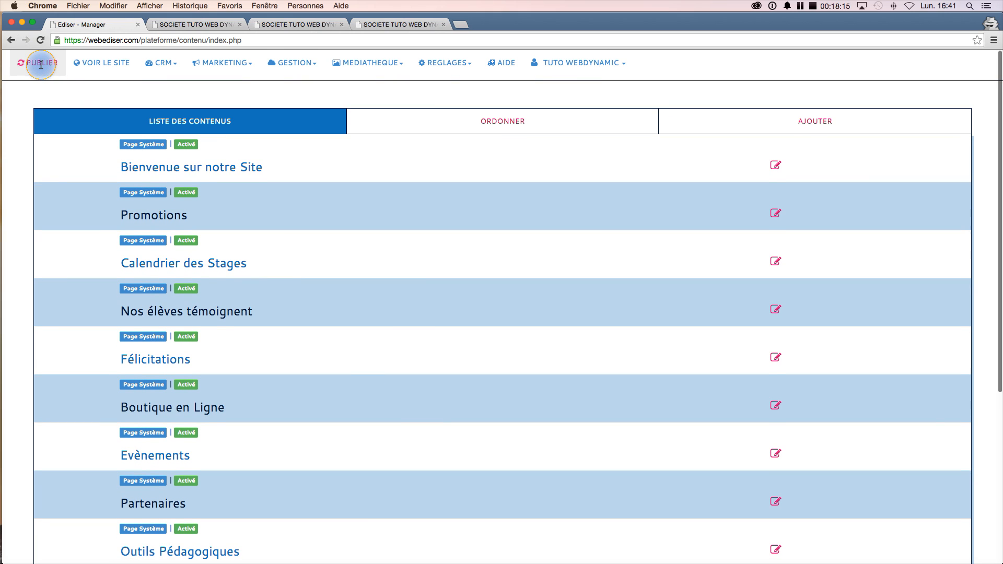
- View the live site and open the Plan de formation page under the Formation Permis B menu
{"action": "left_click", "coordinate": [109, 63]}
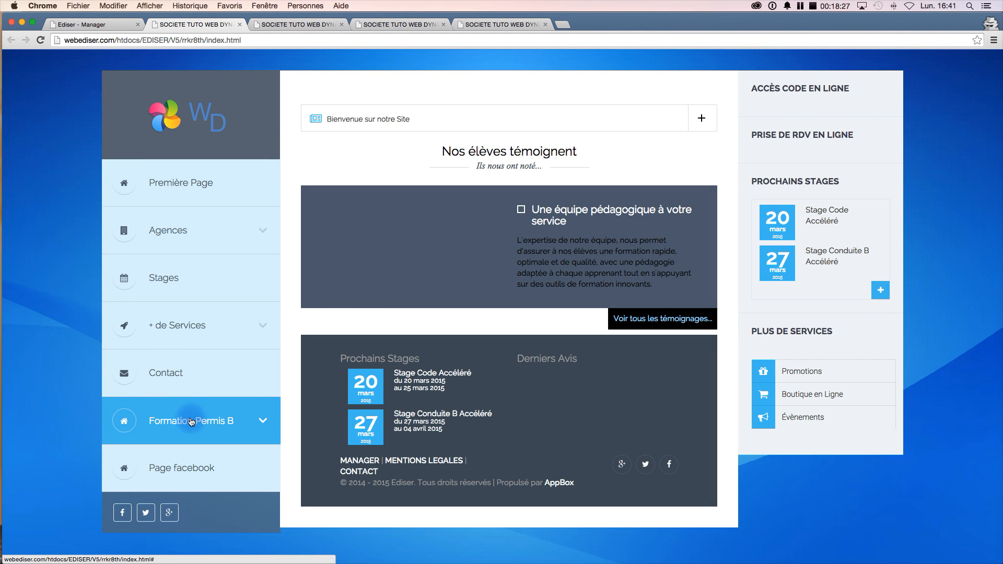
{"action": "left_click", "coordinate": [263, 422]}
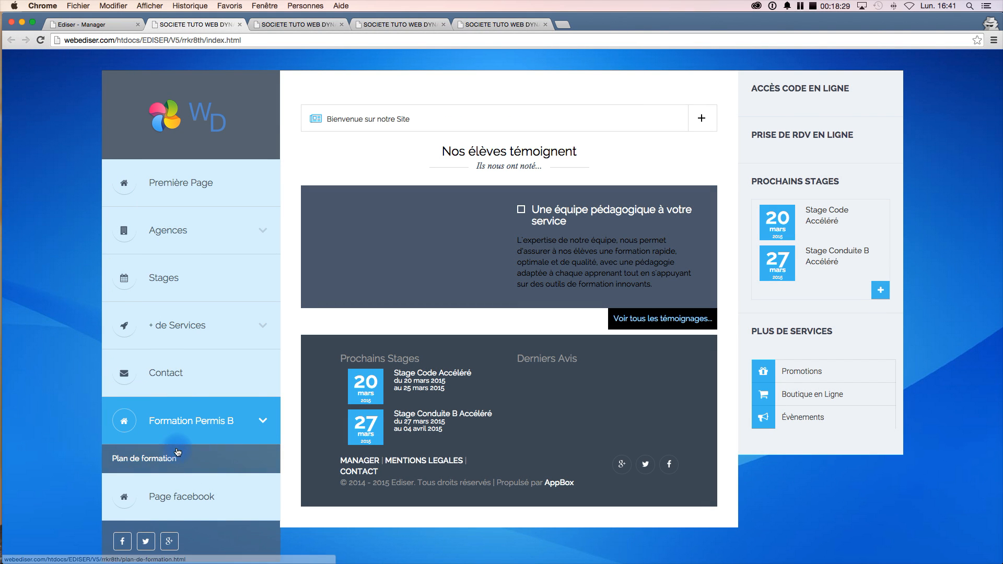
{"action": "left_click", "coordinate": [163, 460]}
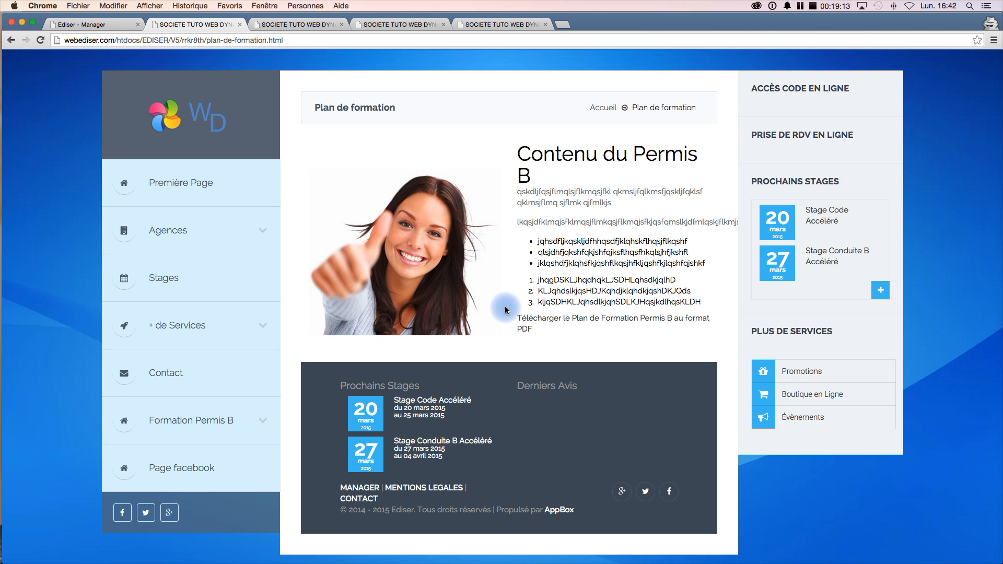
- Open the PDF download link on the page to check the linked file
{"action": "left_click", "coordinate": [581, 323]}
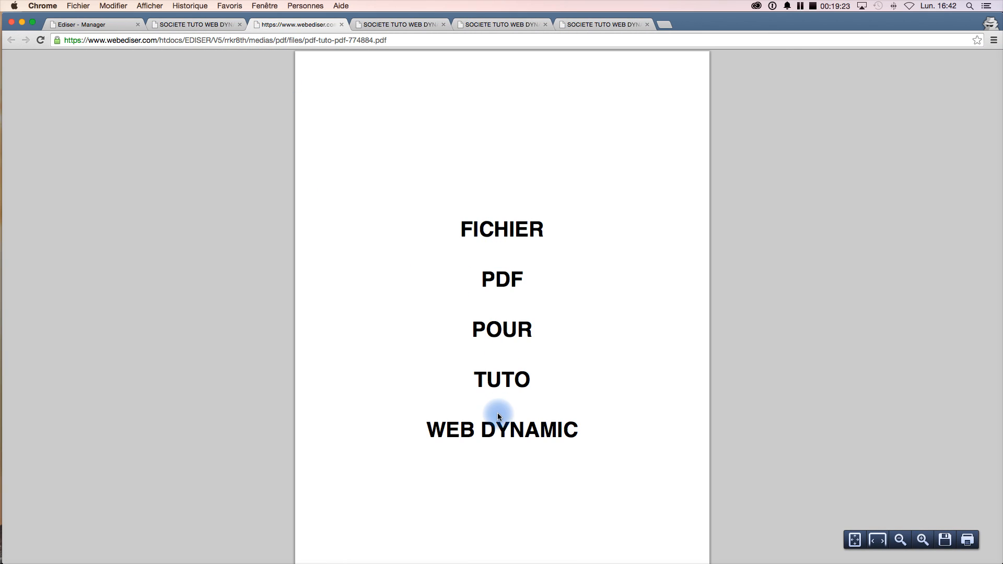
{"action": "scroll", "coordinate": [497, 413], "scroll_direction": "down", "scroll_amount": 3}
{"action": "scroll", "coordinate": [498, 416], "scroll_direction": "up", "scroll_amount": 3}
- Return to the manager's content list and open the form to add a new content
{"action": "left_click", "coordinate": [105, 24]}
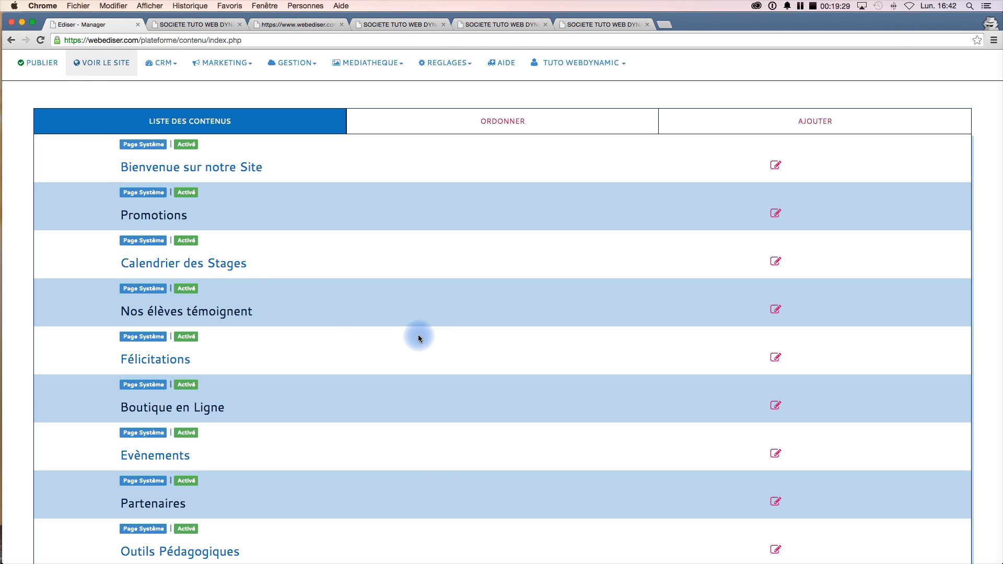
{"action": "scroll", "coordinate": [437, 483], "scroll_direction": "down", "scroll_amount": 1}
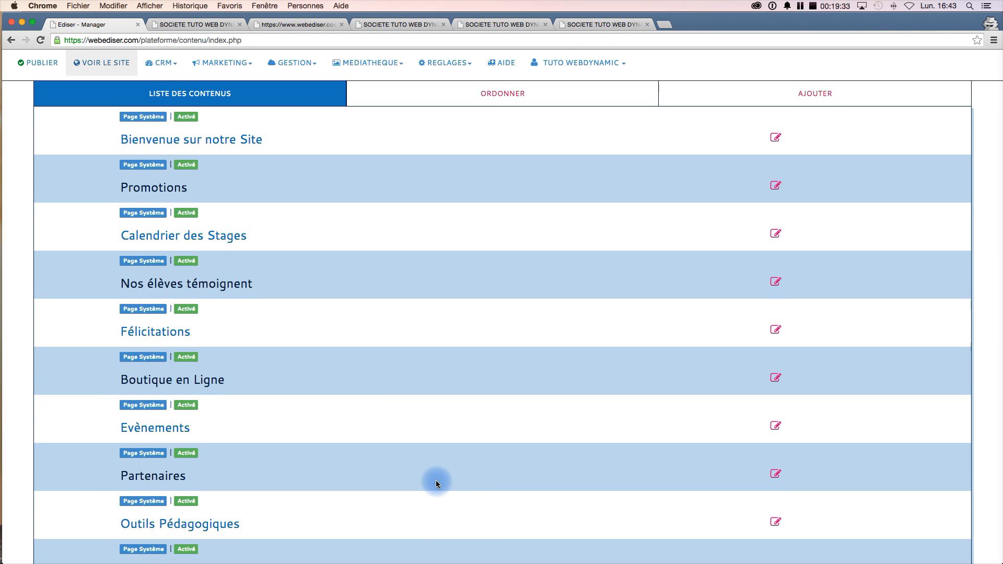
{"action": "scroll", "coordinate": [436, 483], "scroll_direction": "up", "scroll_amount": 1}
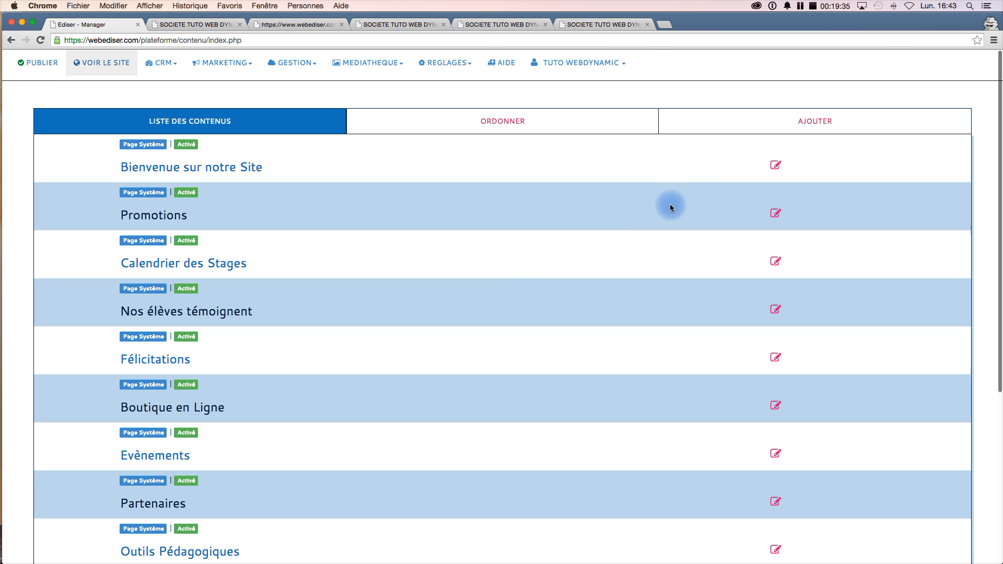
{"action": "left_click", "coordinate": [821, 128]}
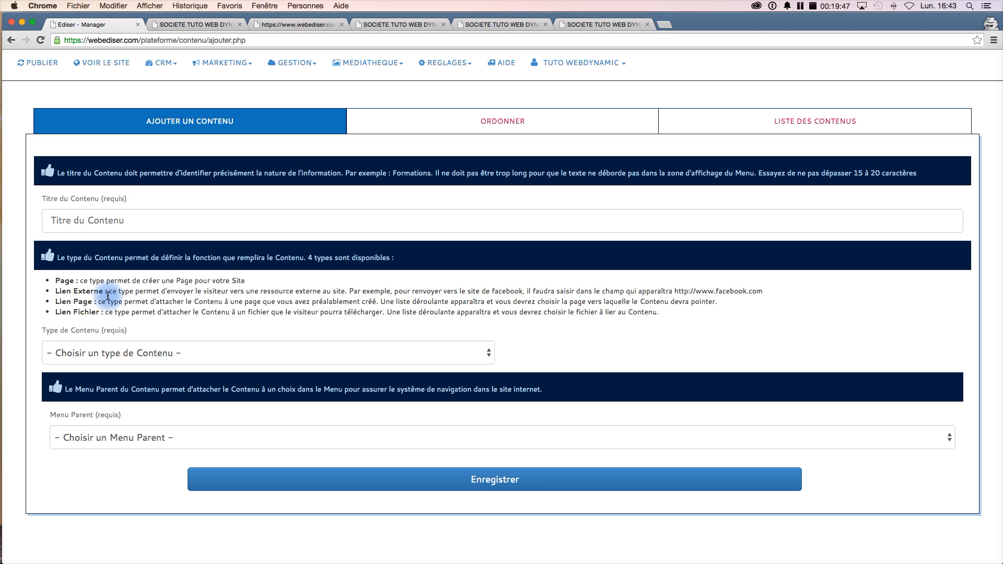
- Title the new content 'Site Sécurité Routière' and set its content type to Lien Externe
{"action": "left_click", "coordinate": [83, 217]}
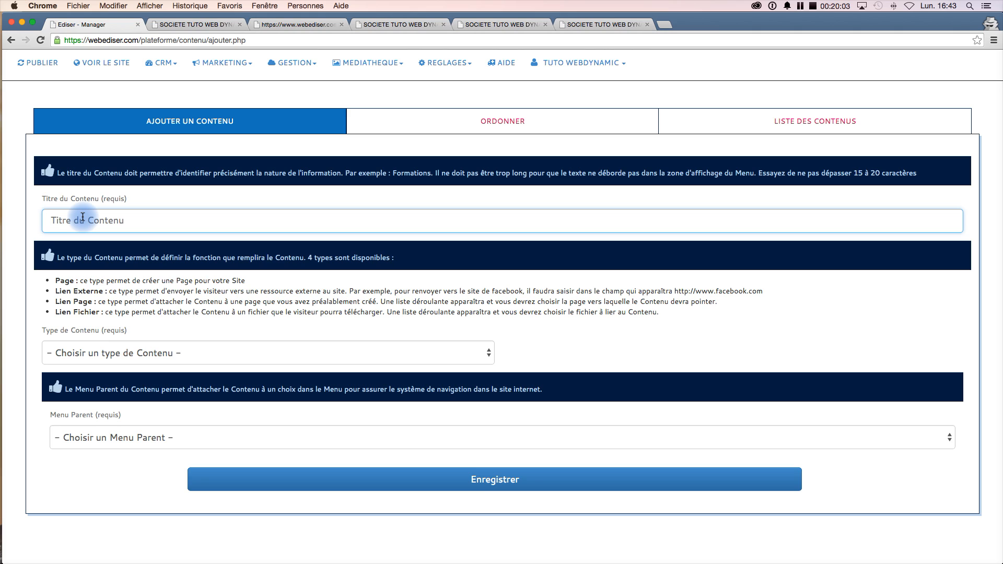
{"action": "type", "text": "Site Sécurité Routière"}
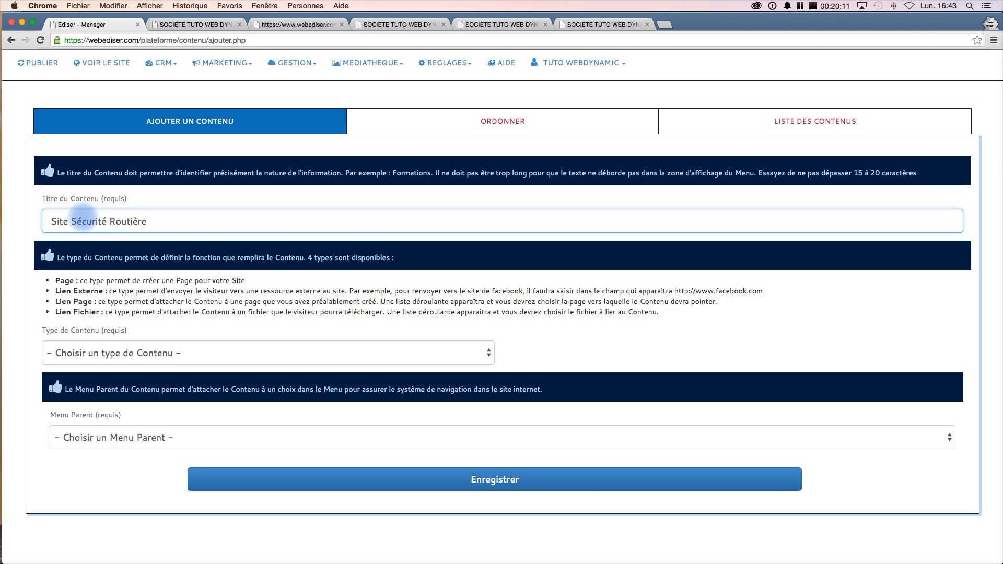
{"action": "left_click", "coordinate": [104, 353]}
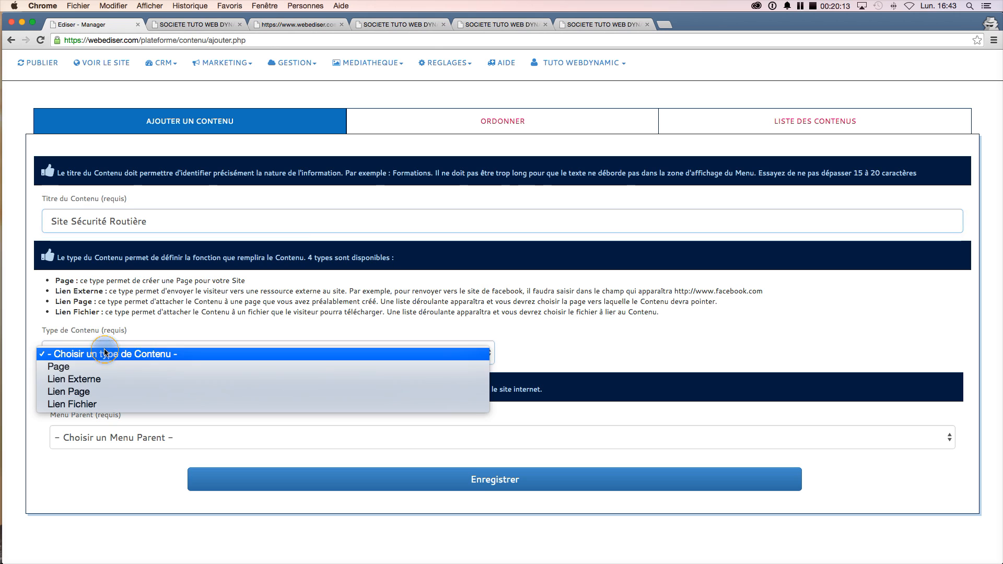
{"action": "left_click", "coordinate": [102, 380]}
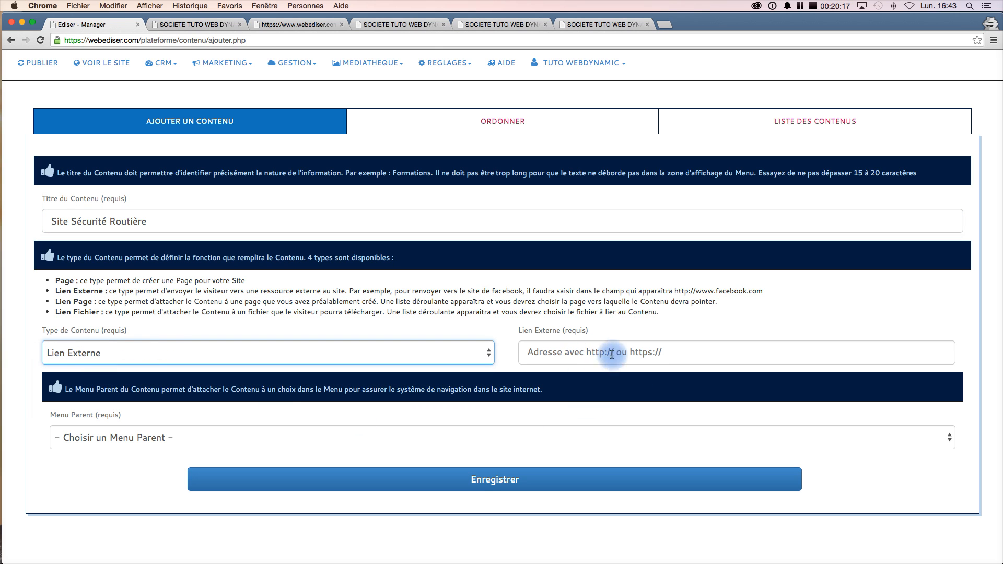
- In a new tab, search the web for 'securité routière' and open the official Sécurité routière site
{"action": "left_click", "coordinate": [663, 25]}
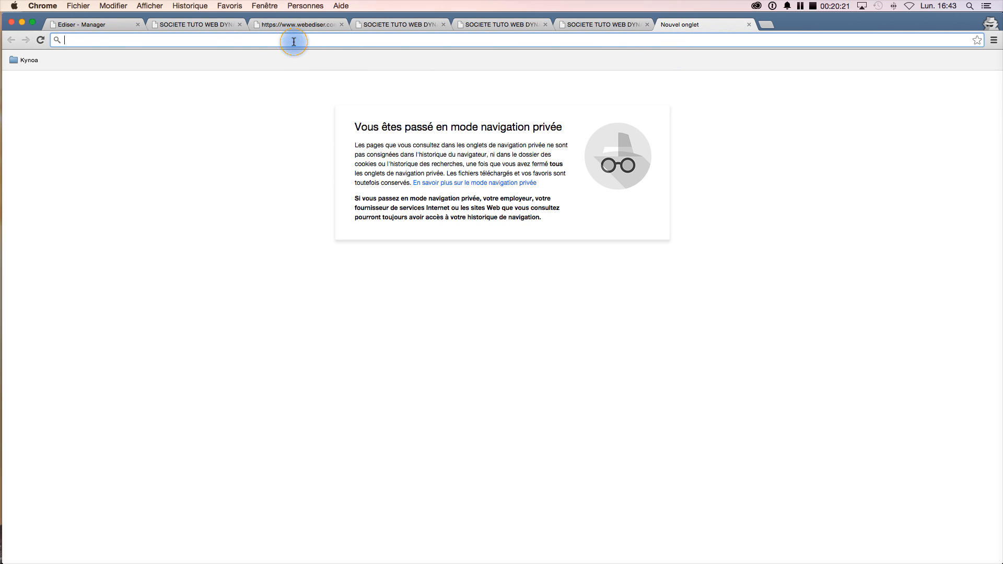
{"action": "type", "text": "s"}
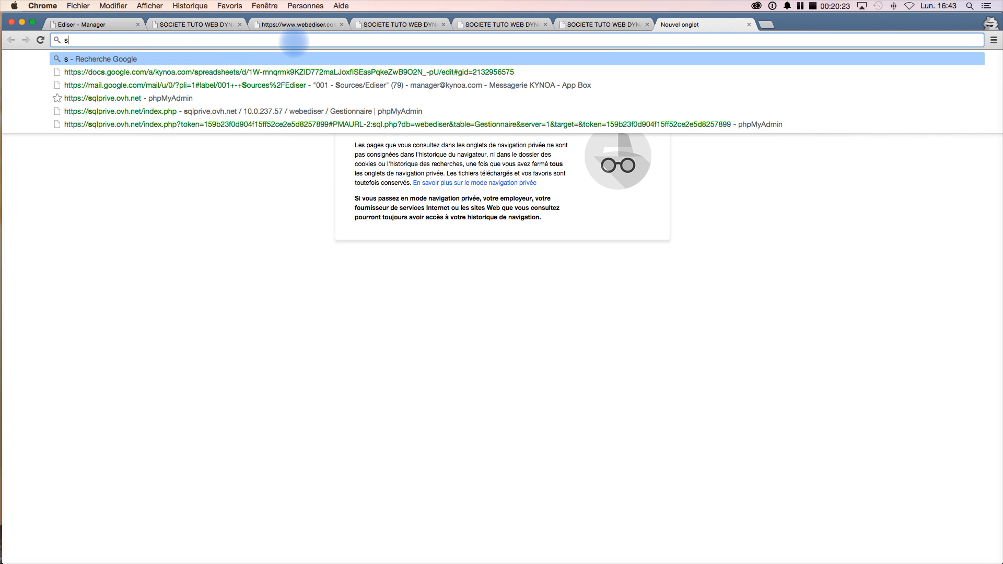
{"action": "type", "text": "ecurité routière"}
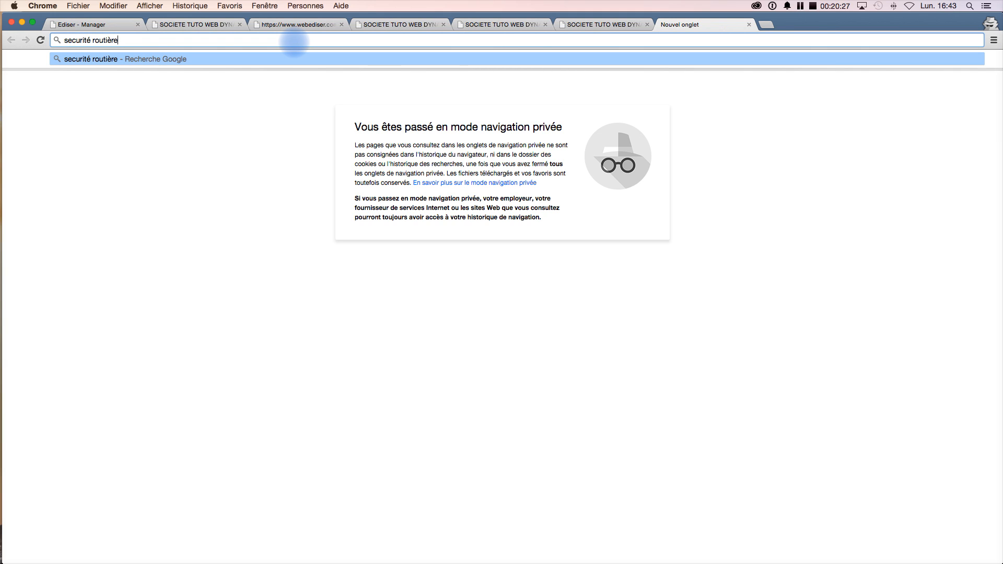
{"action": "key", "text": "Return"}
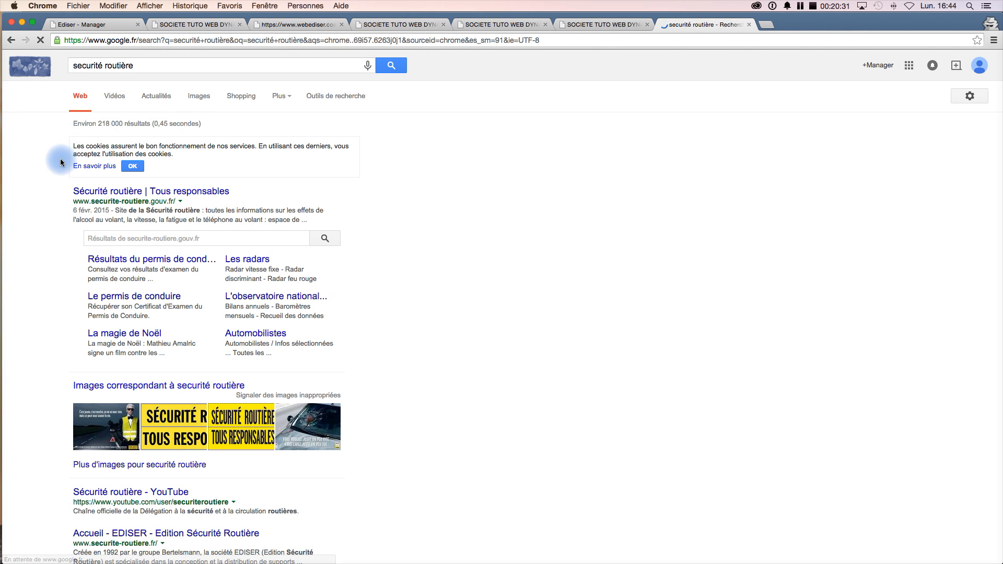
{"action": "left_click", "coordinate": [94, 197]}
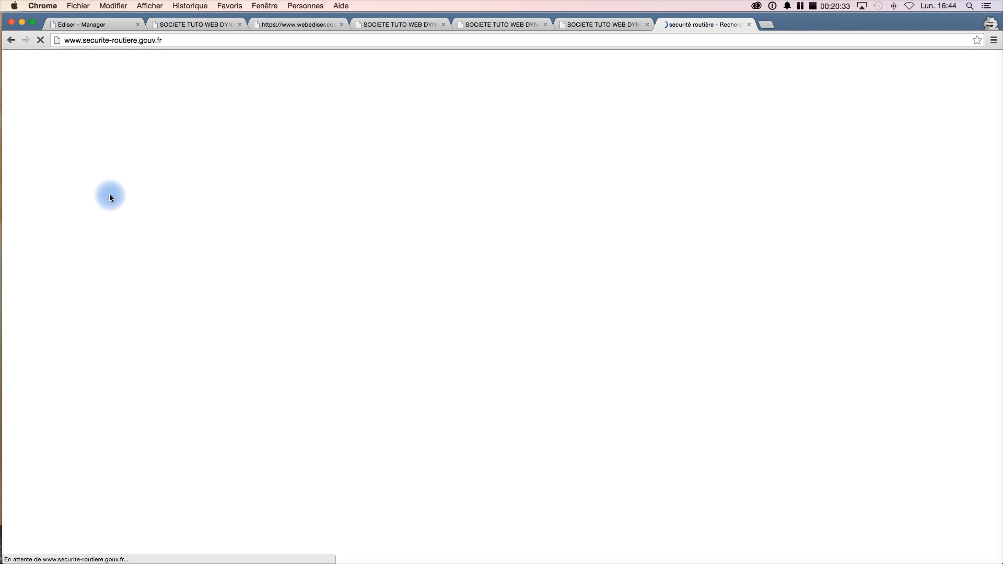
{"action": "left_click", "coordinate": [111, 41]}
{"action": "key", "text": "super+c"}
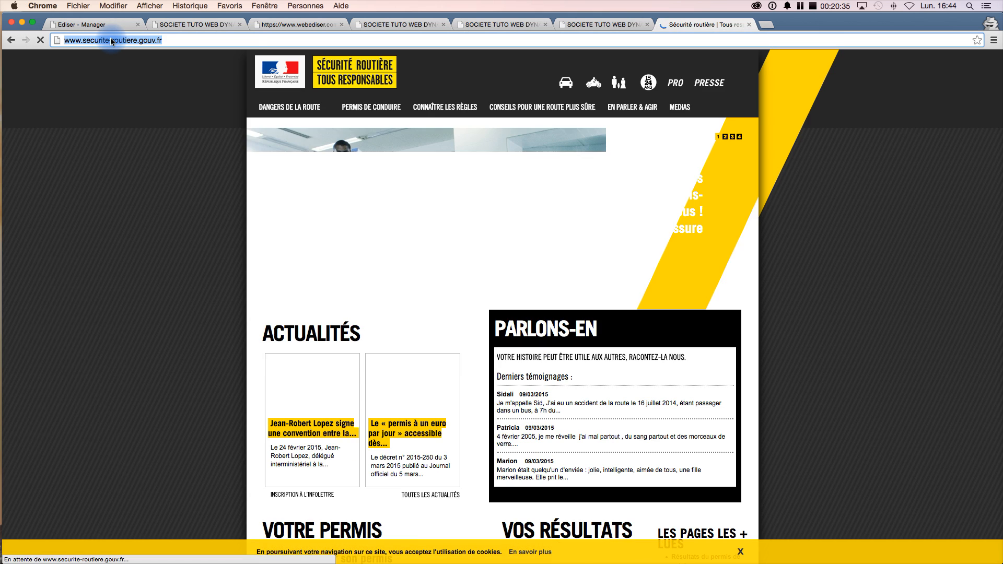
{"action": "right_click", "coordinate": [110, 42]}
{"action": "left_click", "coordinate": [132, 52]}
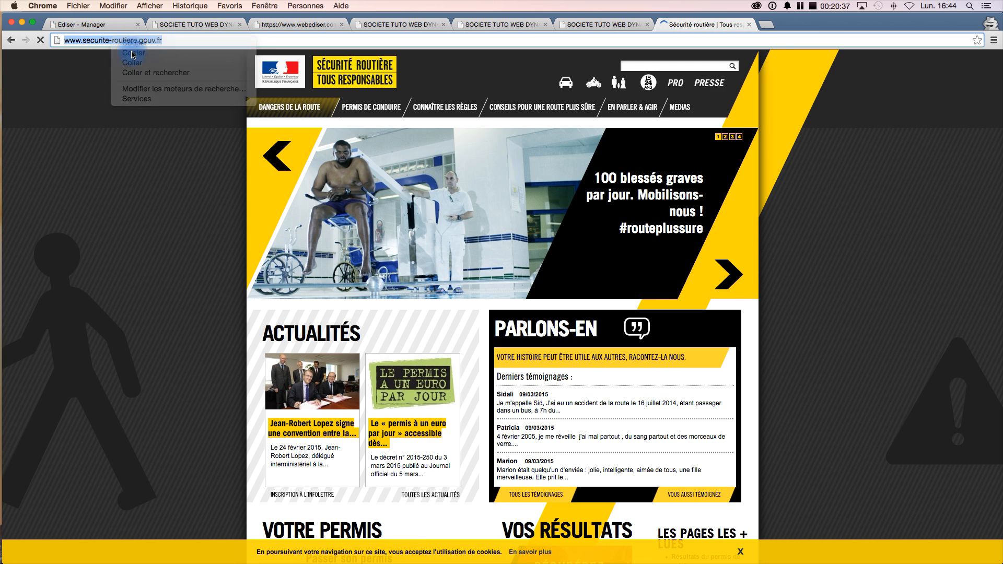
{"action": "left_click", "coordinate": [106, 28]}
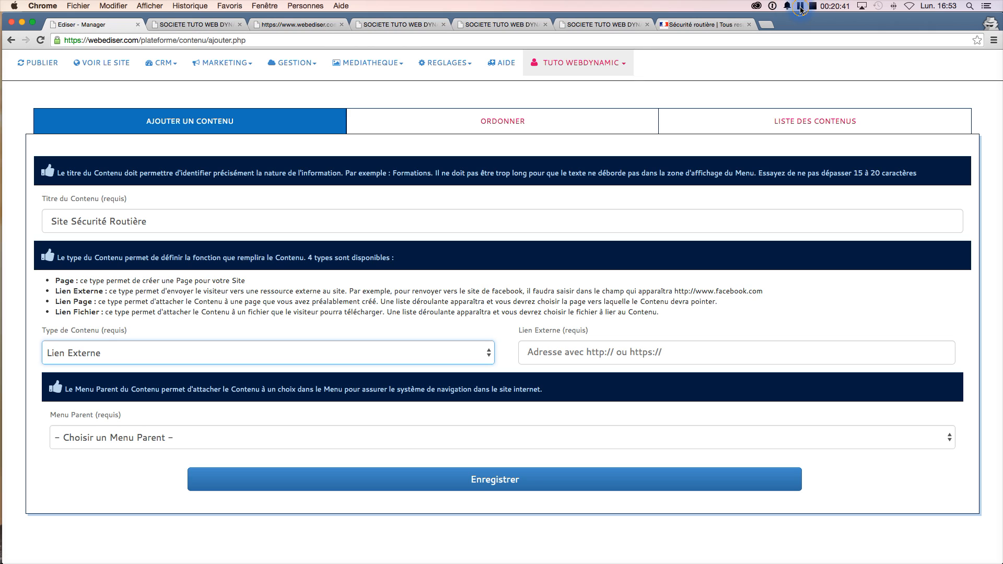
{"action": "left_click", "coordinate": [546, 357]}
{"action": "key", "text": "super+v"}
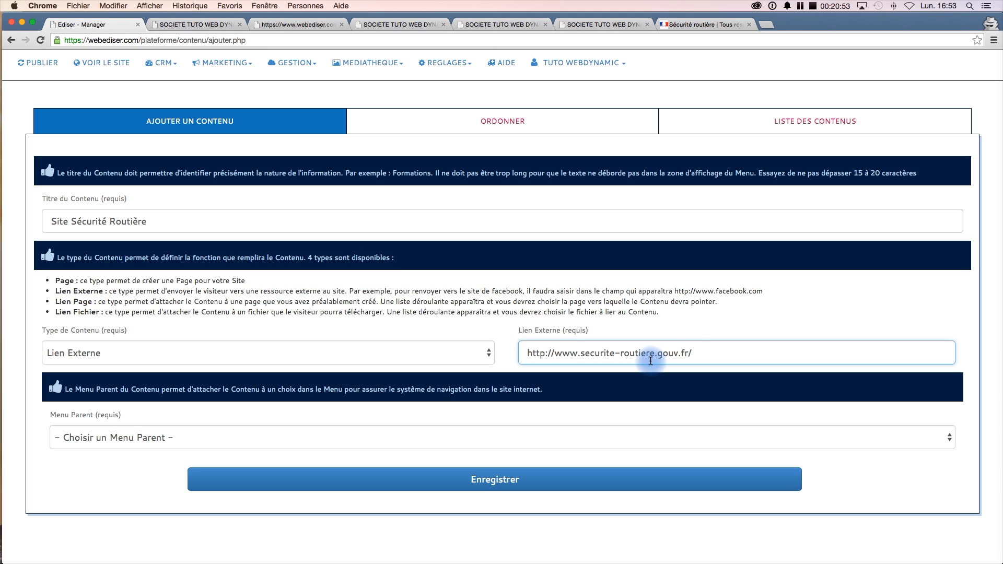
{"action": "key", "text": "BackSpace"}
- Set the parent menu to Formation Permis B and save the new content
{"action": "left_click", "coordinate": [208, 441]}
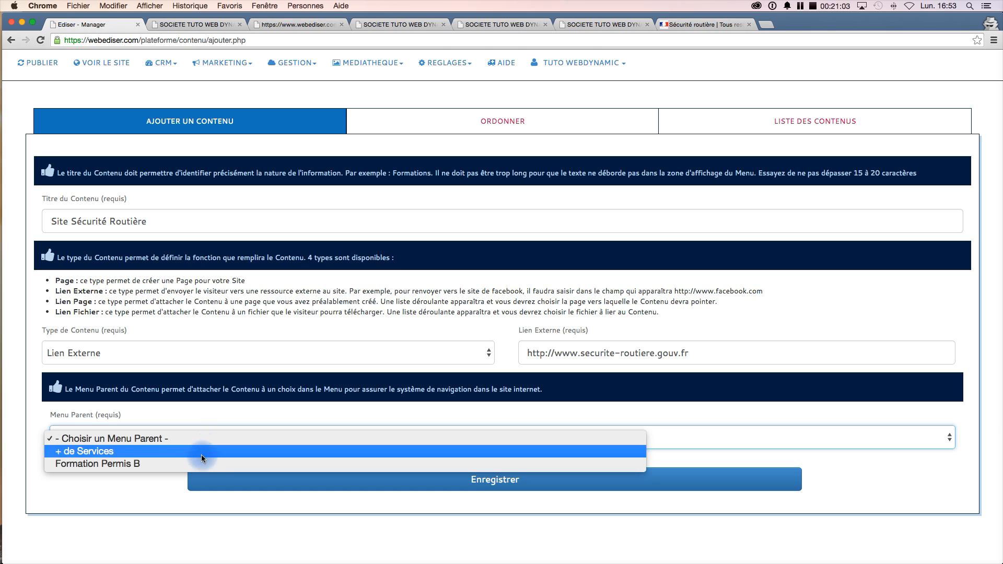
{"action": "left_click", "coordinate": [145, 465]}
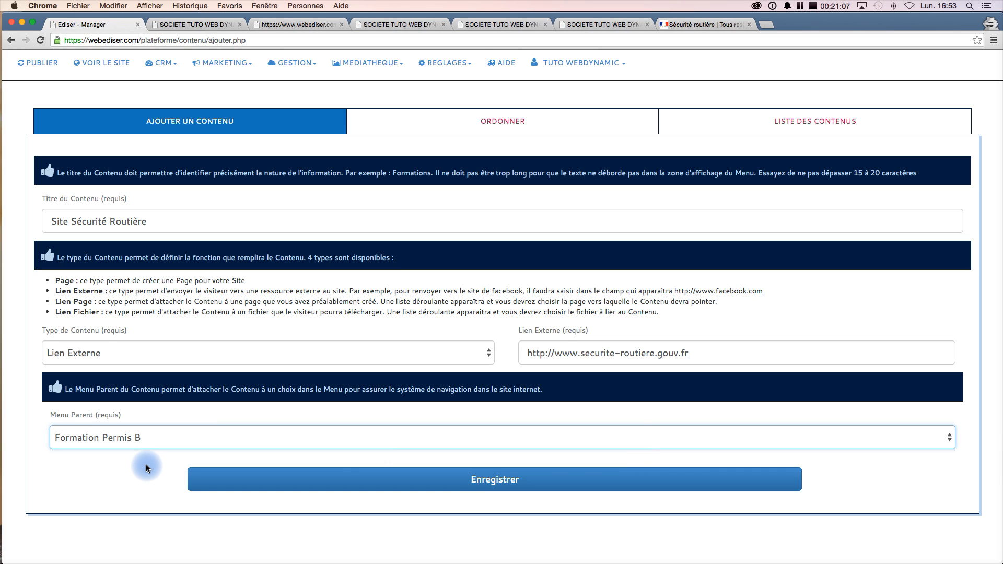
{"action": "left_click", "coordinate": [416, 489]}
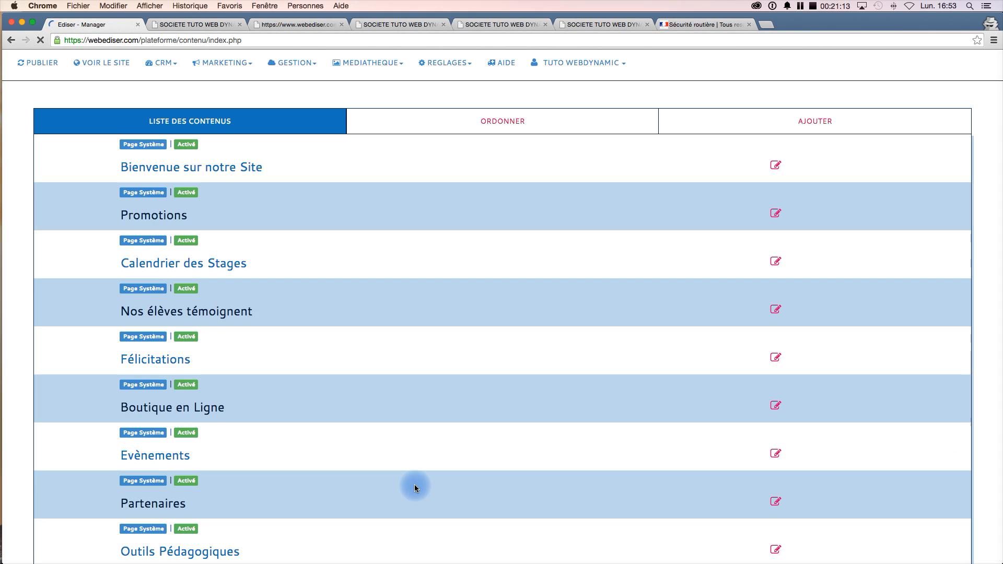
- Publish the site changes and open the live site
{"action": "left_click", "coordinate": [40, 63]}
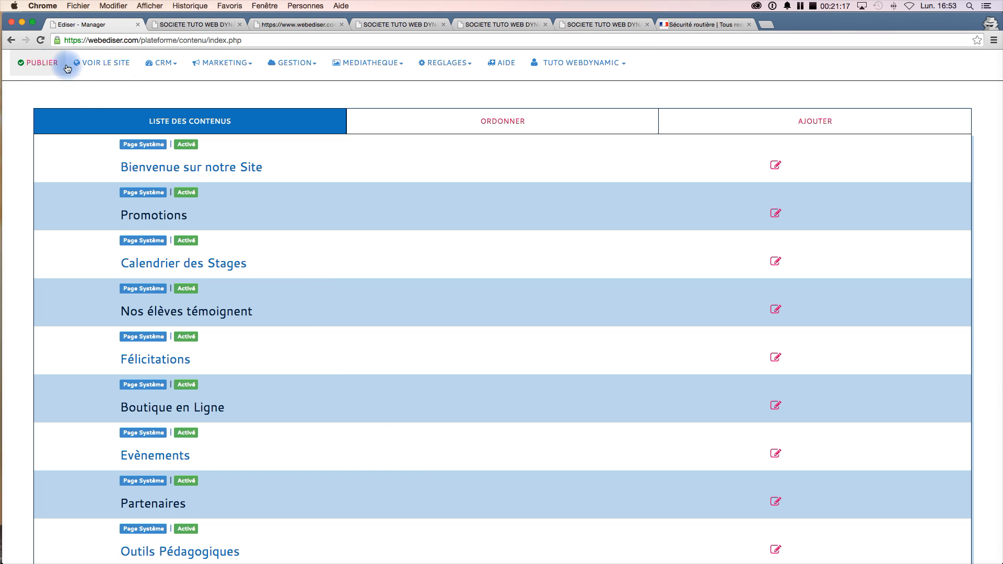
{"action": "left_click", "coordinate": [106, 64]}
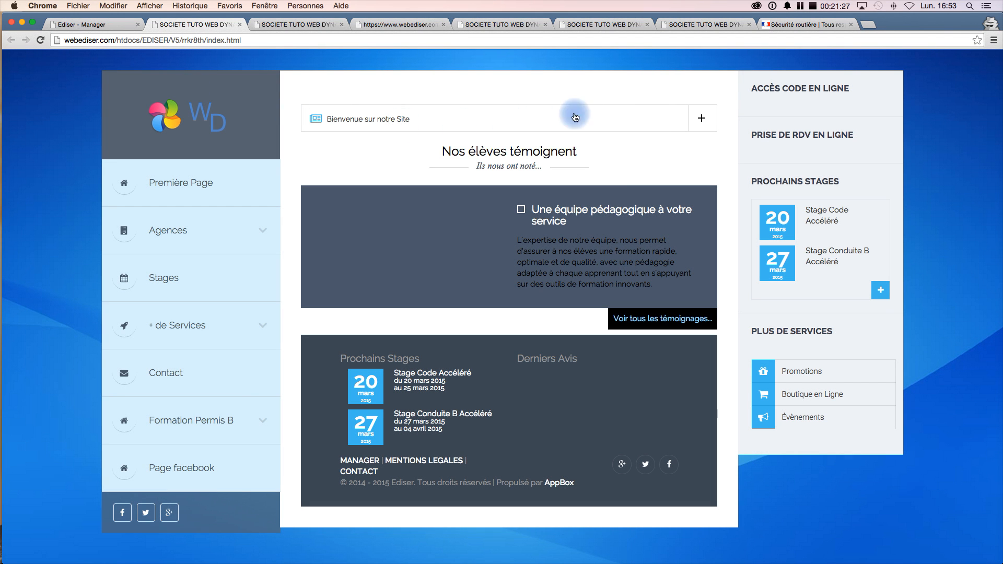
- Open the Site Sécurité Routière link under the Formation Permis B menu to check where it leads
{"action": "left_click", "coordinate": [219, 419]}
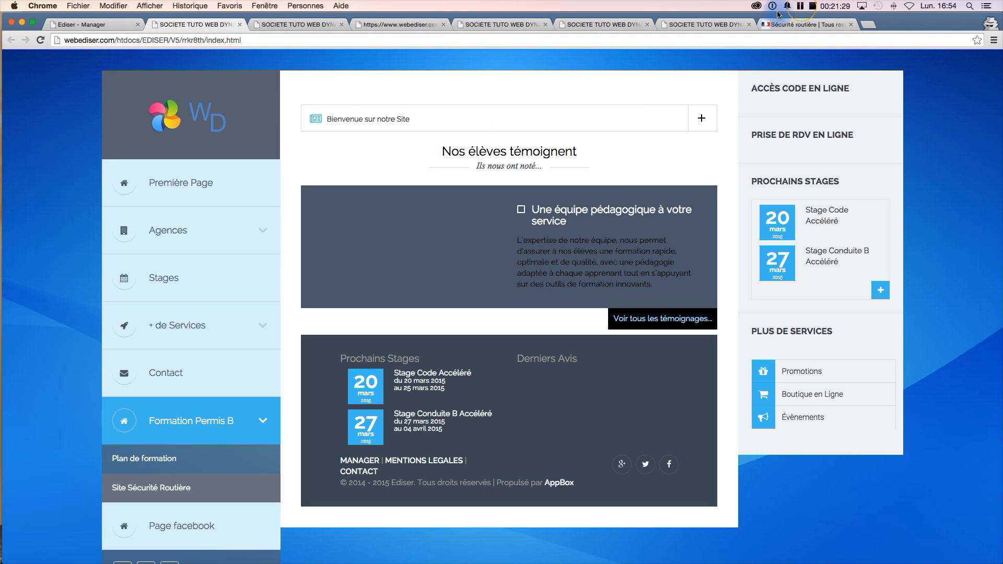
{"action": "left_click", "coordinate": [220, 420]}
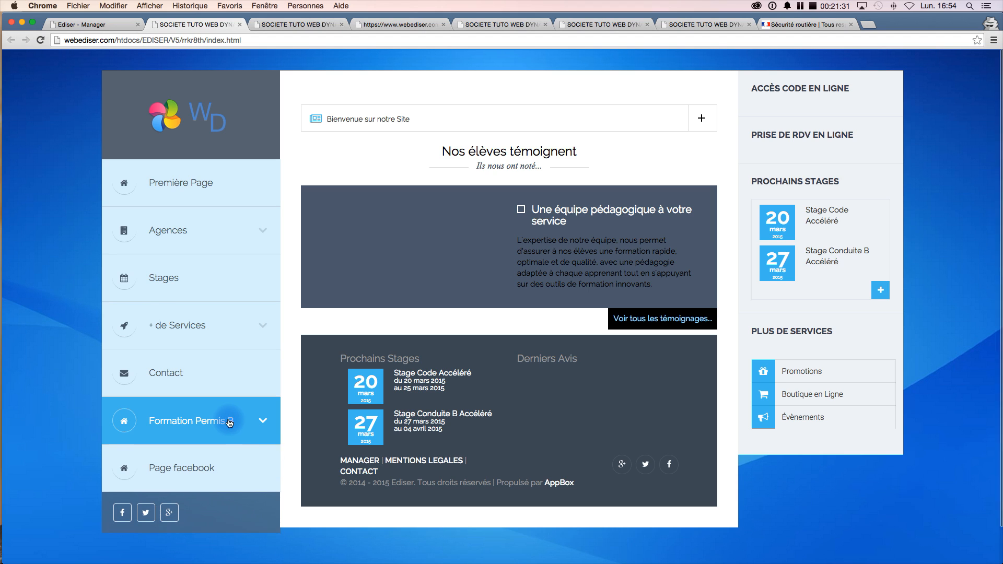
{"action": "left_click", "coordinate": [240, 424]}
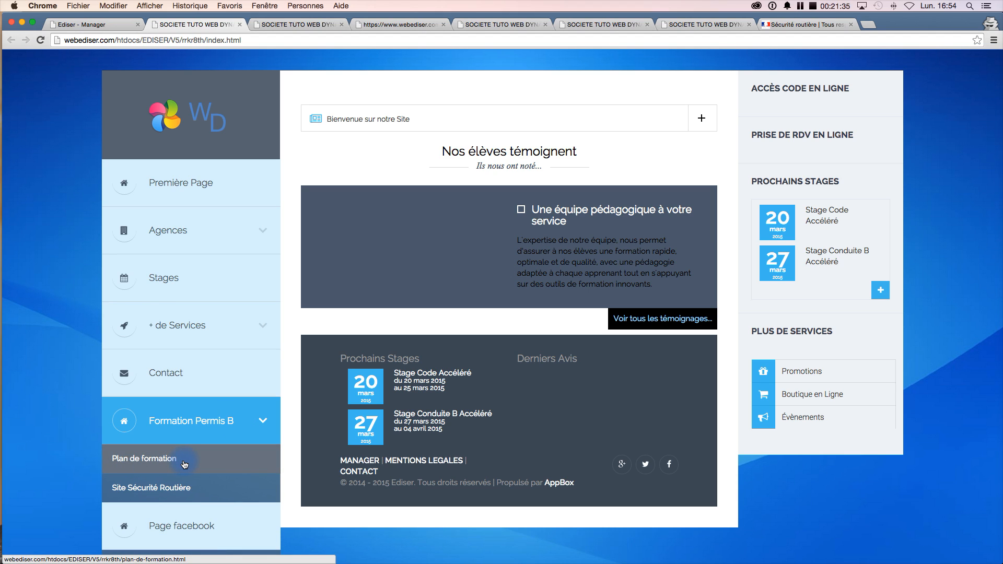
{"action": "left_click", "coordinate": [177, 493]}
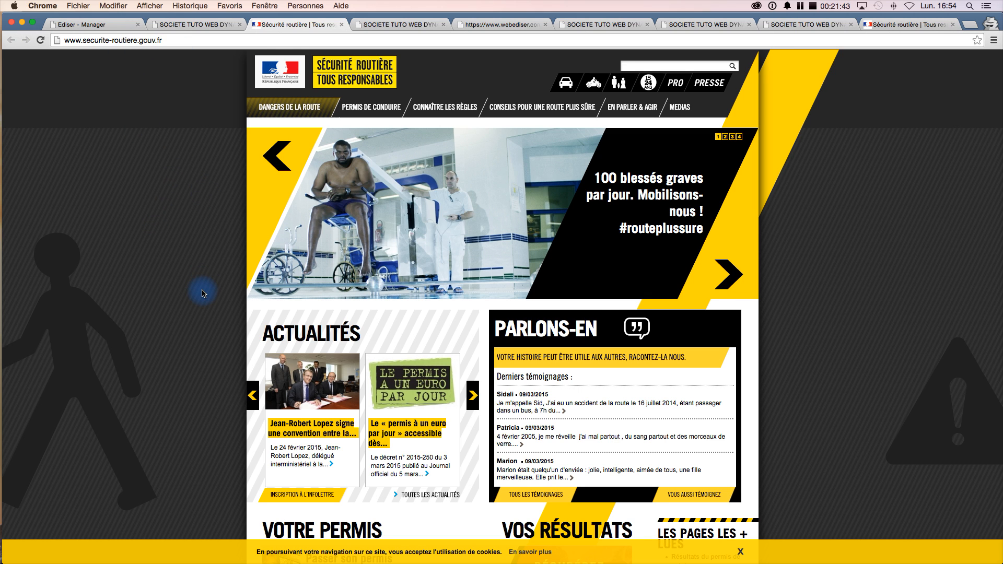
{"action": "scroll", "coordinate": [202, 291], "scroll_direction": "down", "scroll_amount": 1}
{"action": "scroll", "coordinate": [202, 291], "scroll_direction": "up", "scroll_amount": 1}
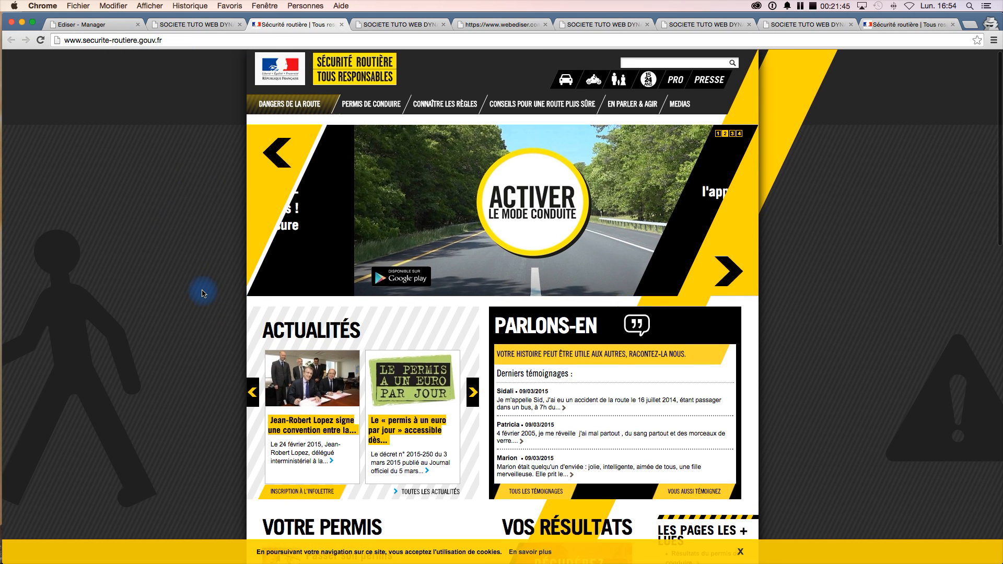
- Back in the manager, add a new content titled 'Lien vers Page' with content type Lien Page
{"action": "left_click", "coordinate": [120, 28]}
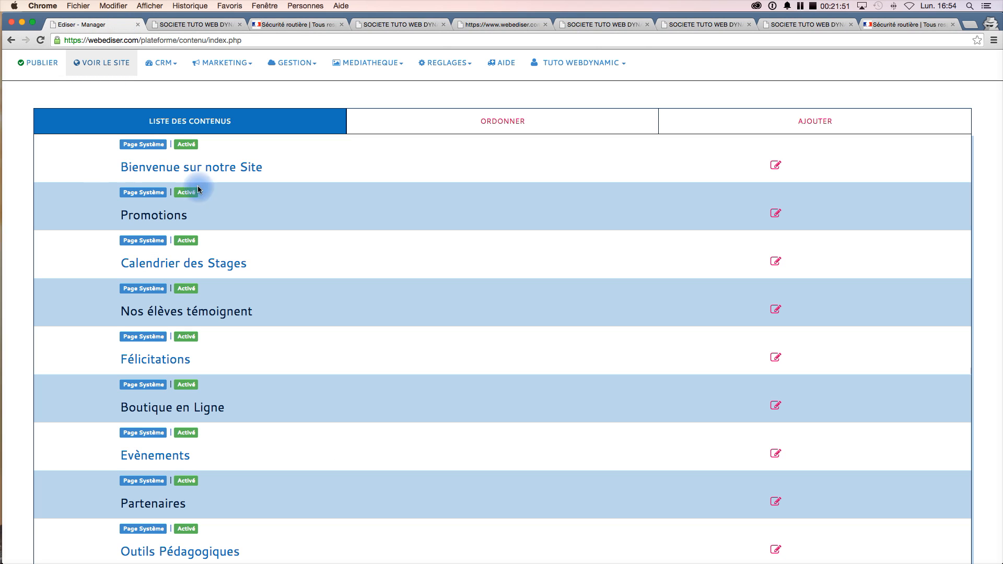
{"action": "left_click", "coordinate": [821, 124]}
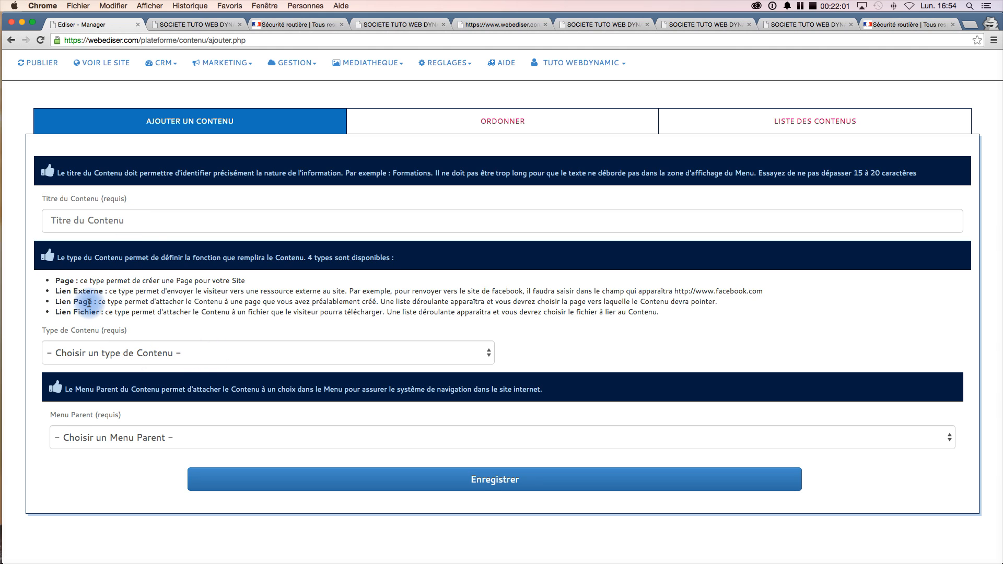
{"action": "left_click", "coordinate": [119, 224]}
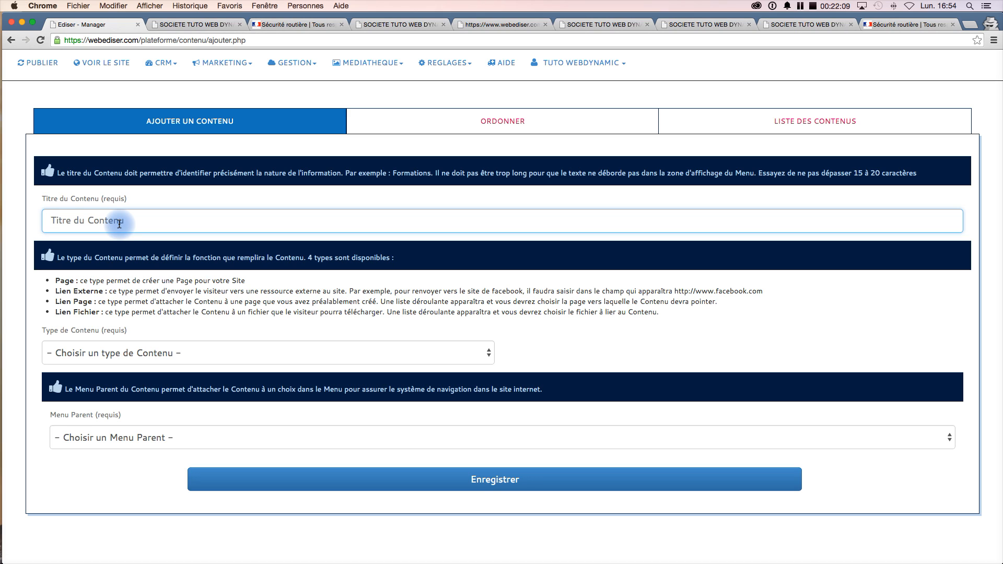
{"action": "type", "text": "Lien vers Page"}
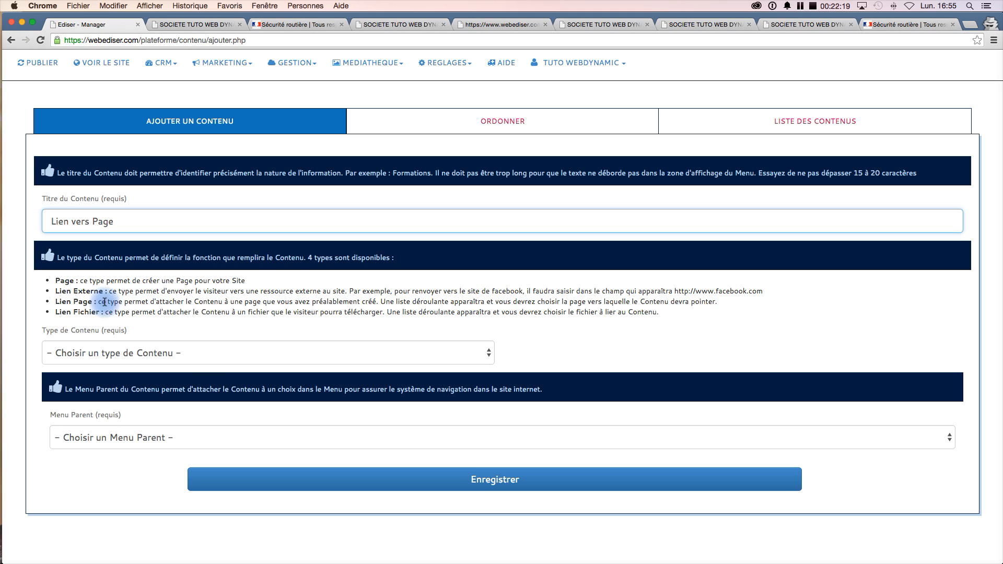
{"action": "left_click", "coordinate": [219, 356]}
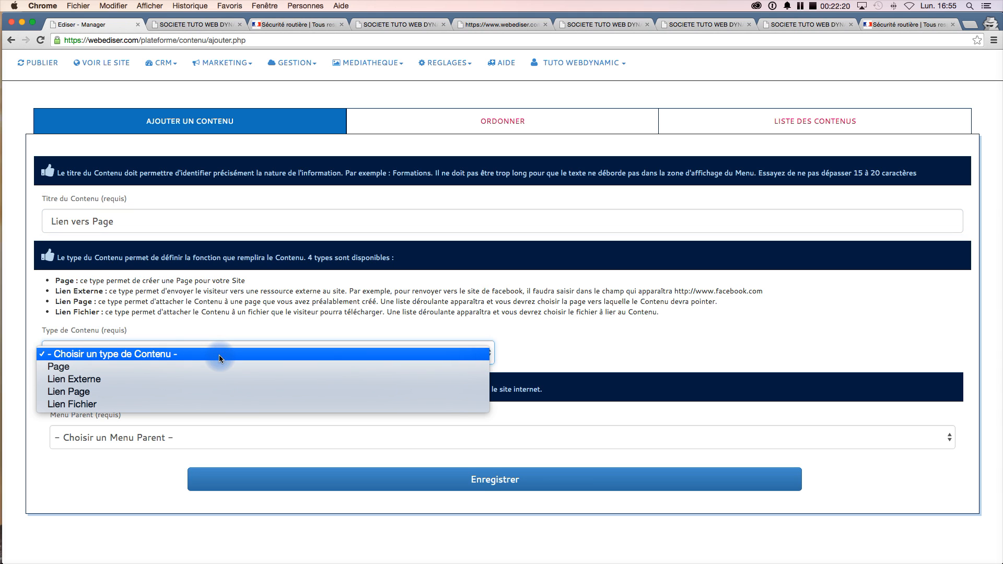
{"action": "left_click", "coordinate": [136, 392]}
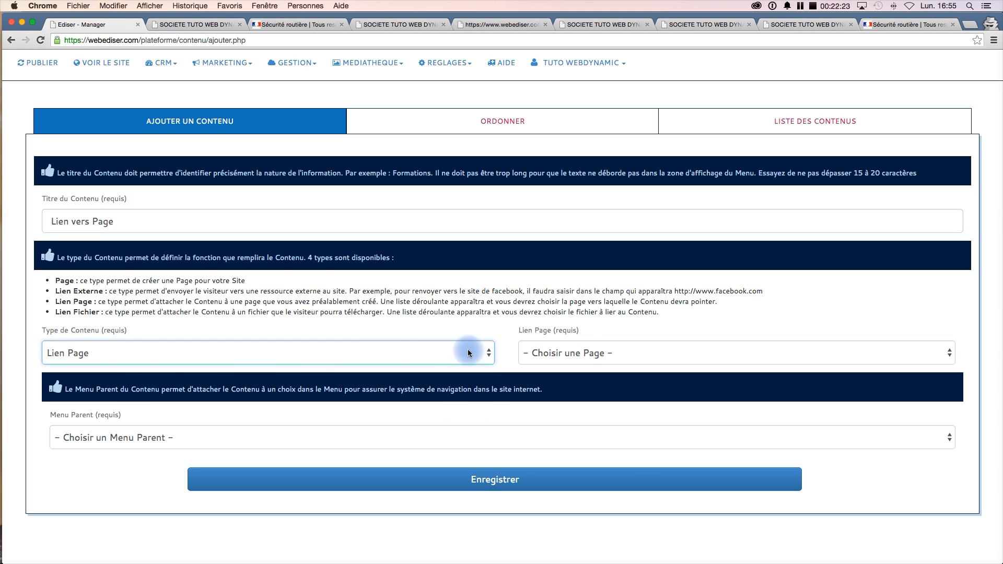
- Review the pages available to link and the live site's Formation Permis B submenu
{"action": "left_click", "coordinate": [676, 357]}
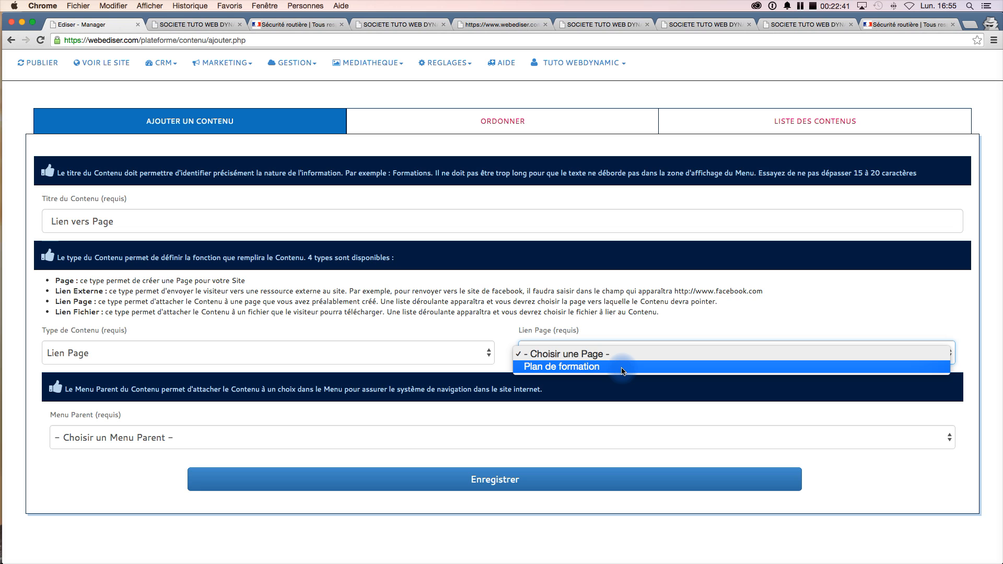
{"action": "left_click", "coordinate": [203, 24]}
{"action": "left_click", "coordinate": [196, 24]}
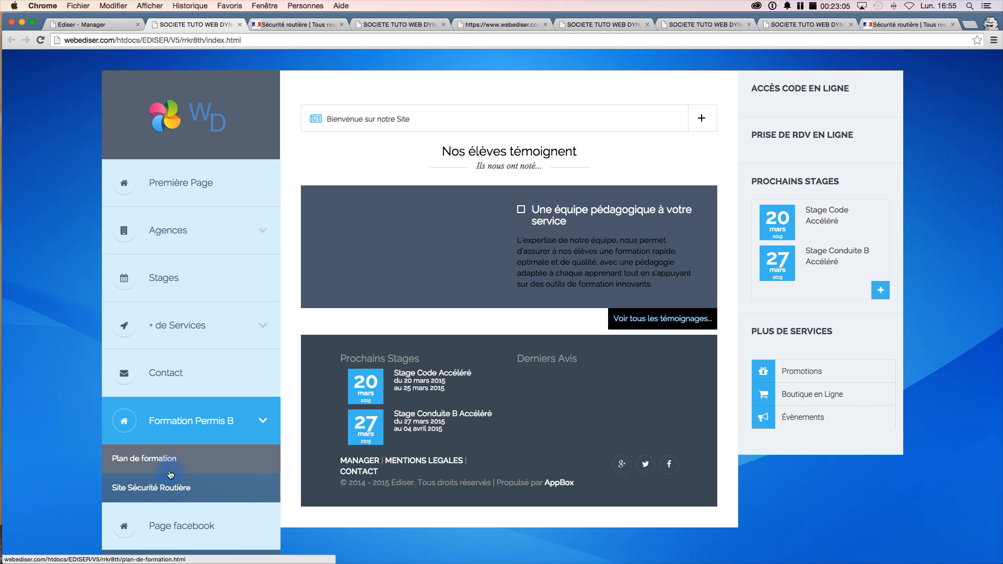
{"action": "left_click", "coordinate": [89, 25]}
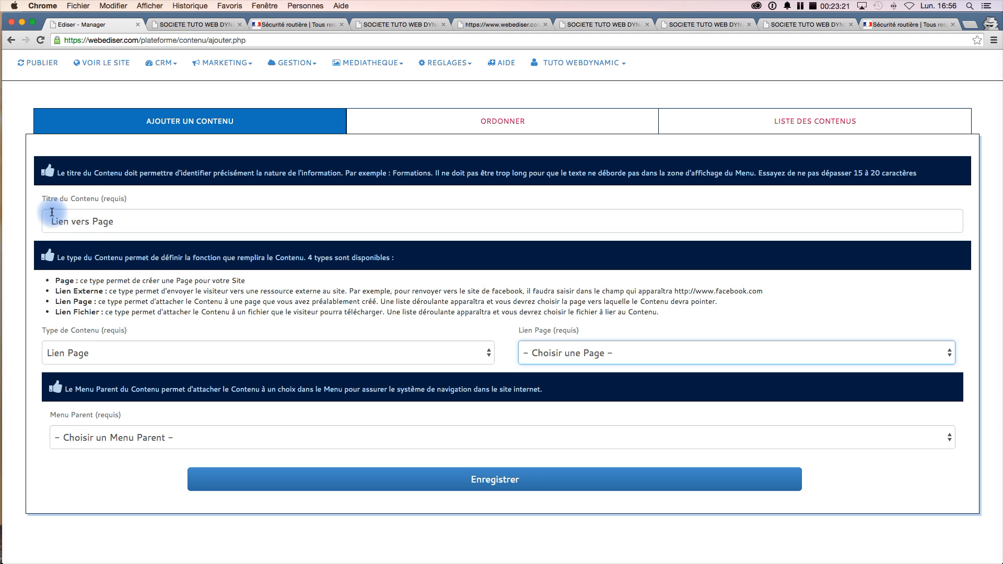
- Retitle the new content as 'Lien vers PDF' and change its content type to Lien Fichier
{"action": "left_click", "coordinate": [94, 222]}
{"action": "left_click_drag", "start_coordinate": [94, 222], "coordinate": [113, 223]}
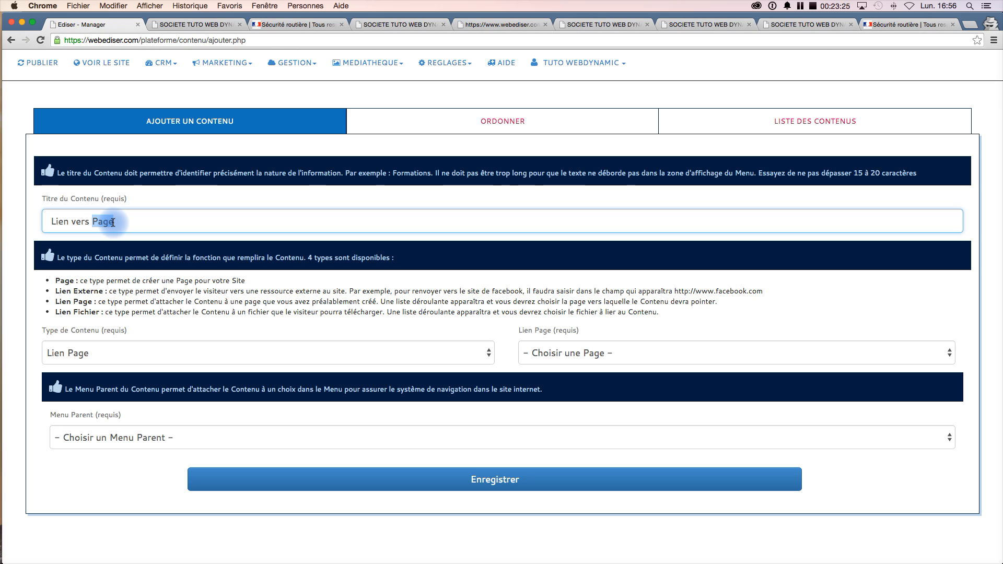
{"action": "type", "text": "PDF"}
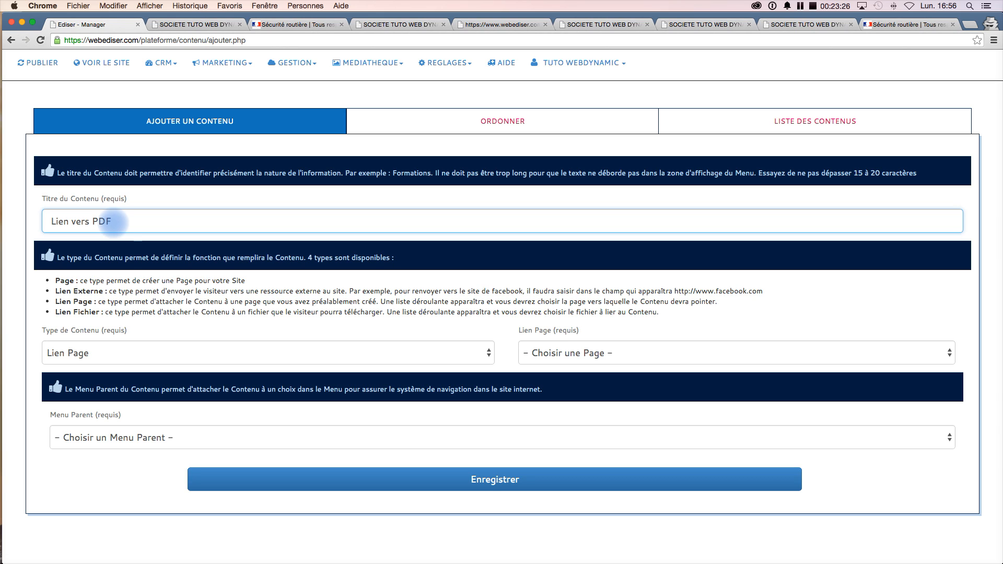
{"action": "left_click", "coordinate": [147, 343]}
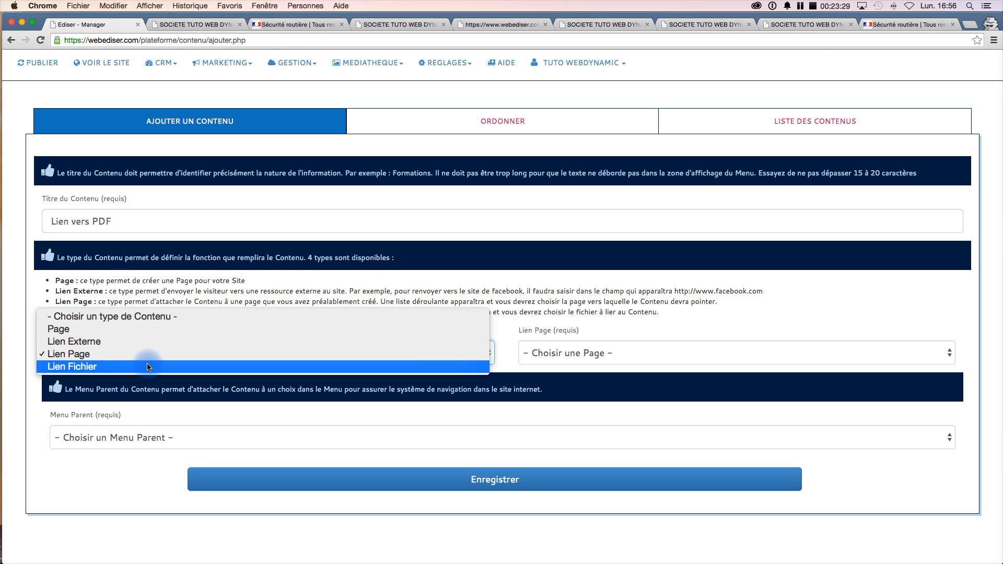
{"action": "left_click", "coordinate": [147, 365]}
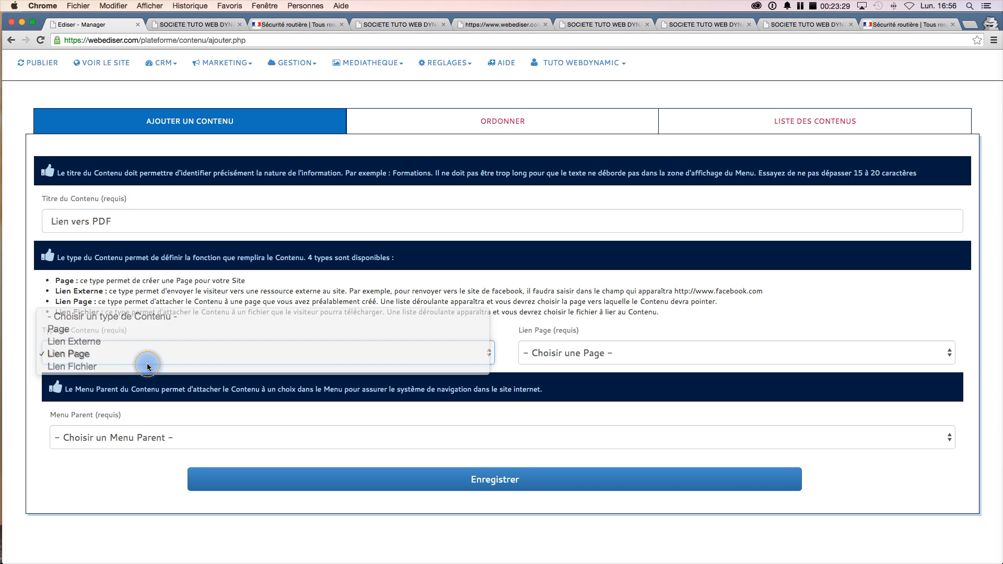
- Link the content to the file pdf-tuto-pdf-774884.pdf under parent menu Formation Permis B and save it
{"action": "left_click", "coordinate": [640, 353]}
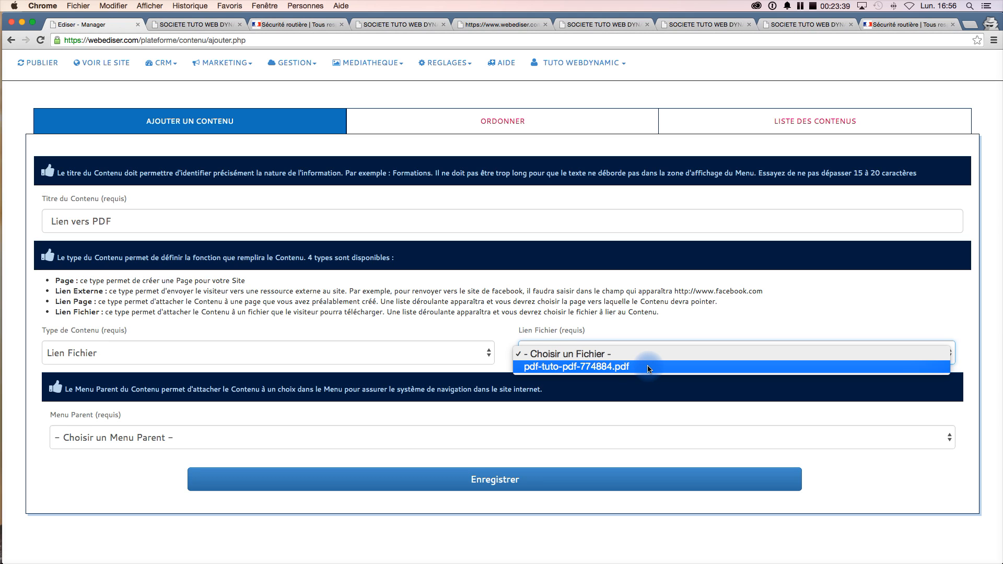
{"action": "left_click", "coordinate": [627, 370]}
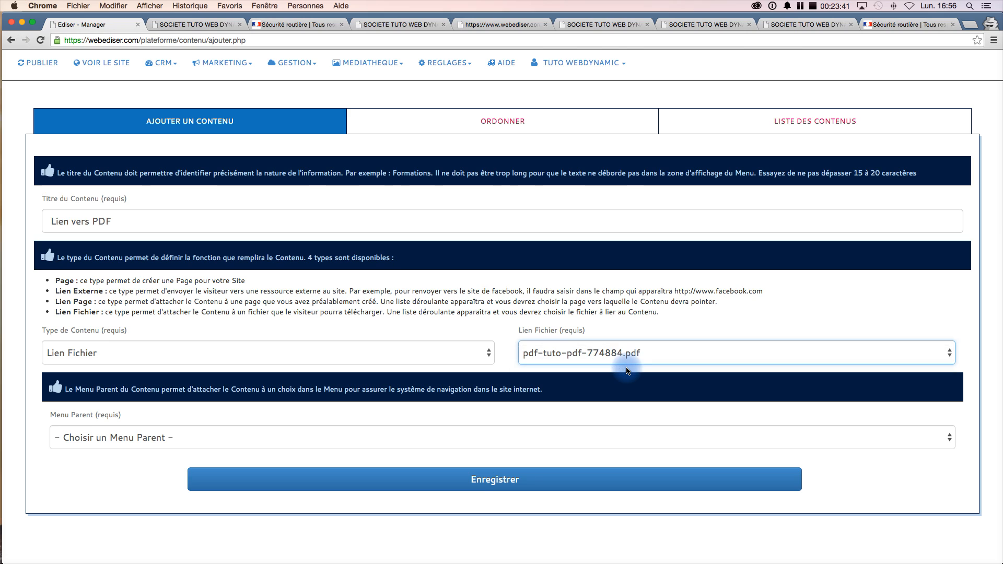
{"action": "left_click", "coordinate": [233, 443]}
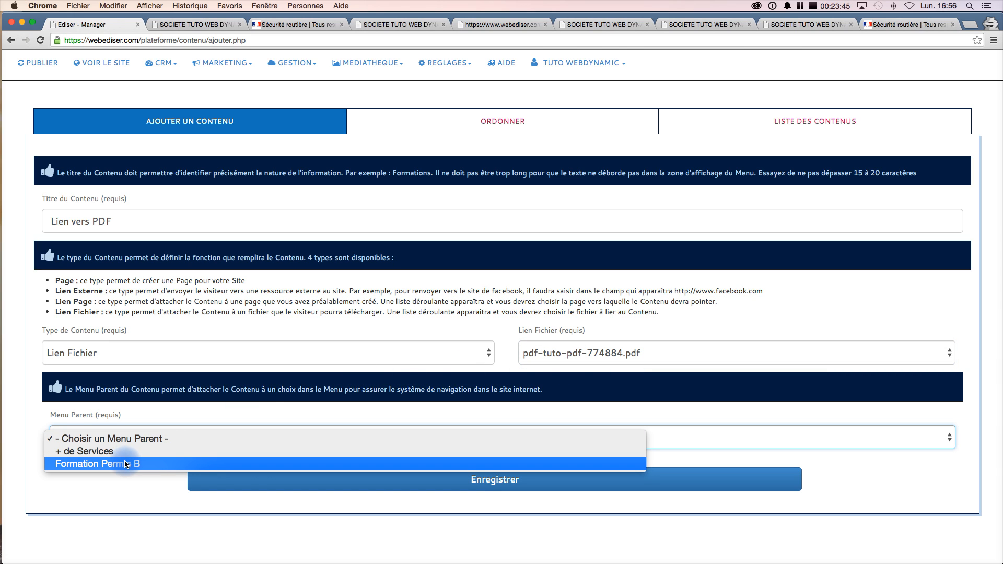
{"action": "left_click", "coordinate": [147, 464]}
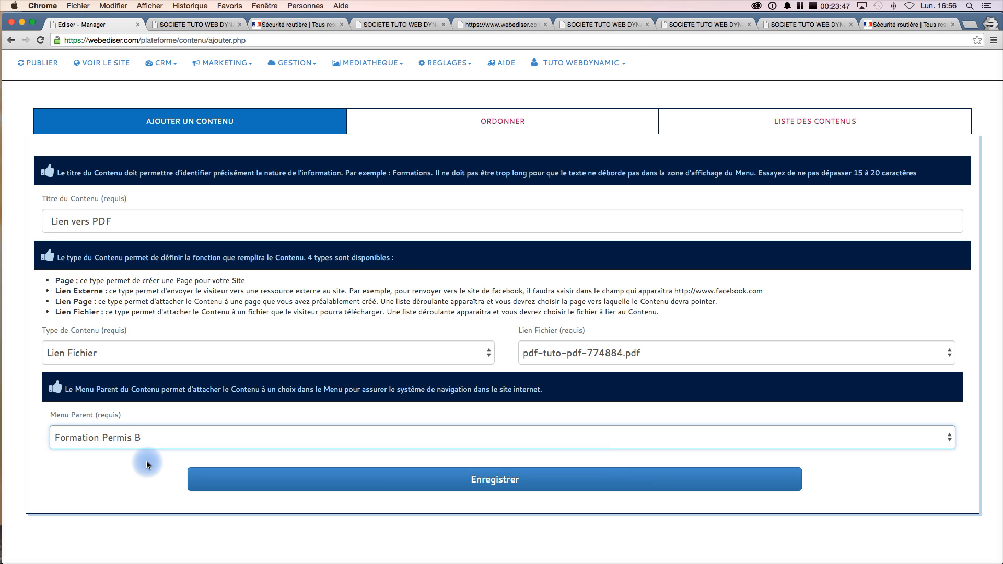
{"action": "left_click", "coordinate": [432, 488]}
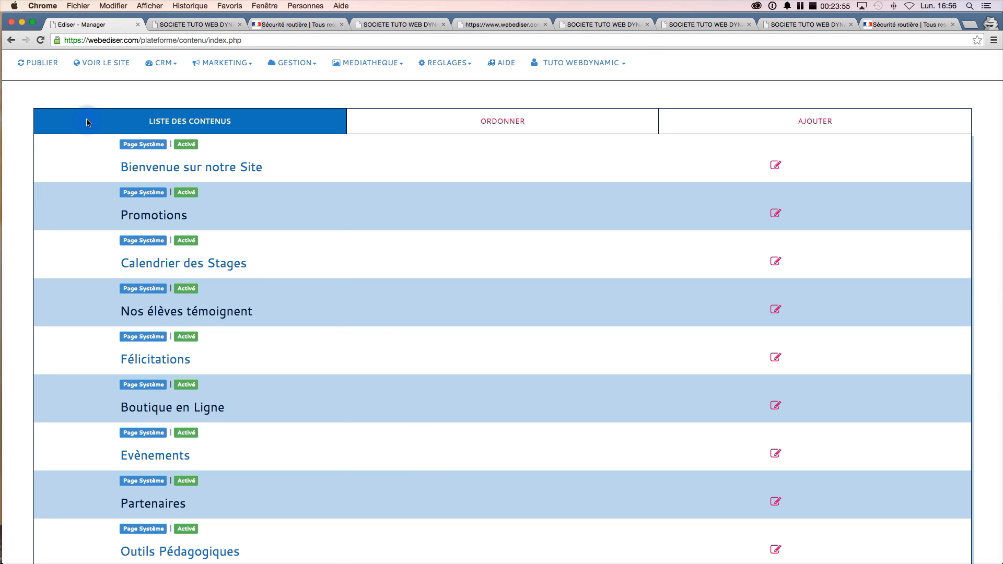
- Publish the site changes and open the live site
{"action": "left_click", "coordinate": [43, 63]}
{"action": "left_click", "coordinate": [101, 62]}
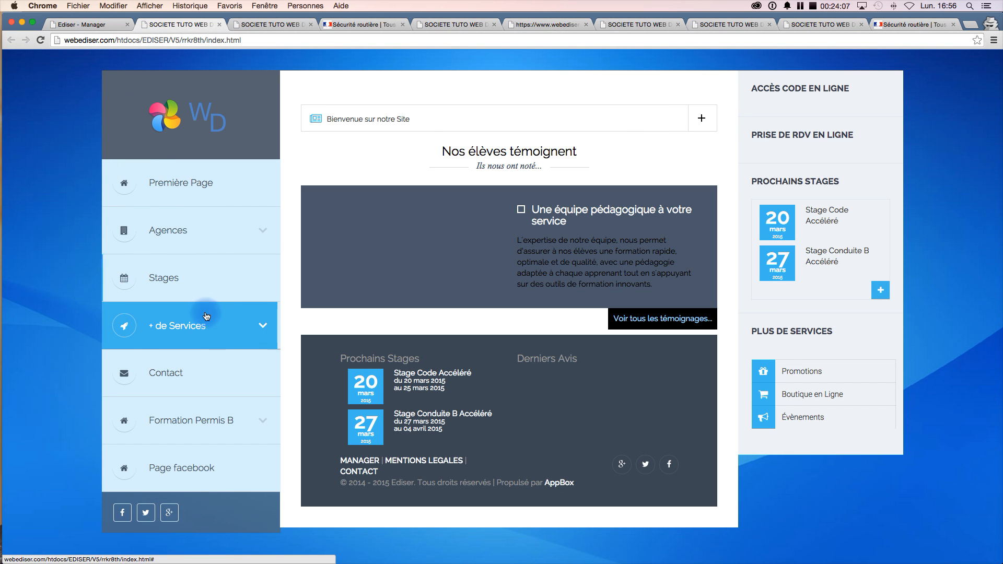
- Open the Lien vers PDF link under the Formation Permis B menu to view the PDF, and return to the manager
{"action": "left_click", "coordinate": [262, 422]}
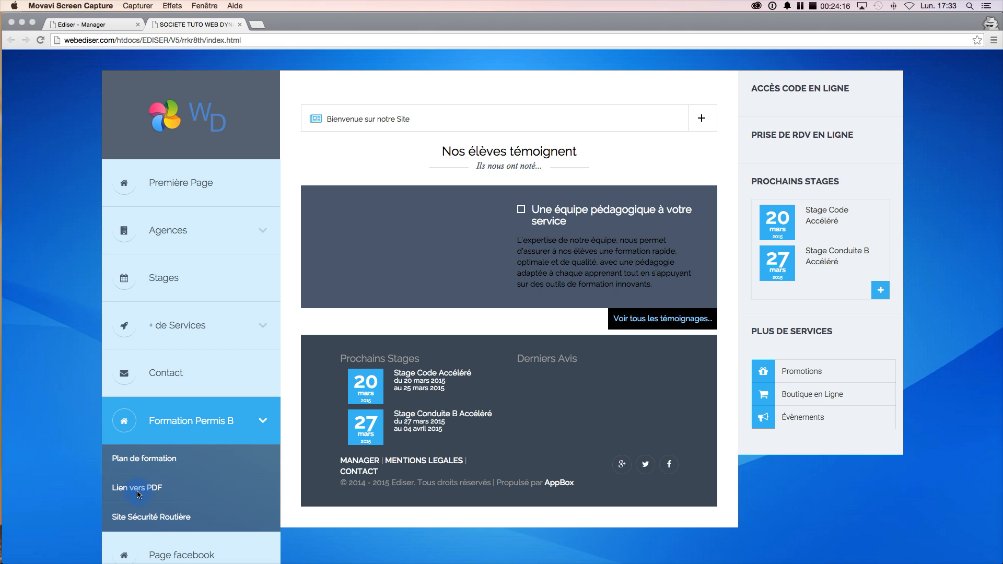
{"action": "left_click", "coordinate": [125, 491]}
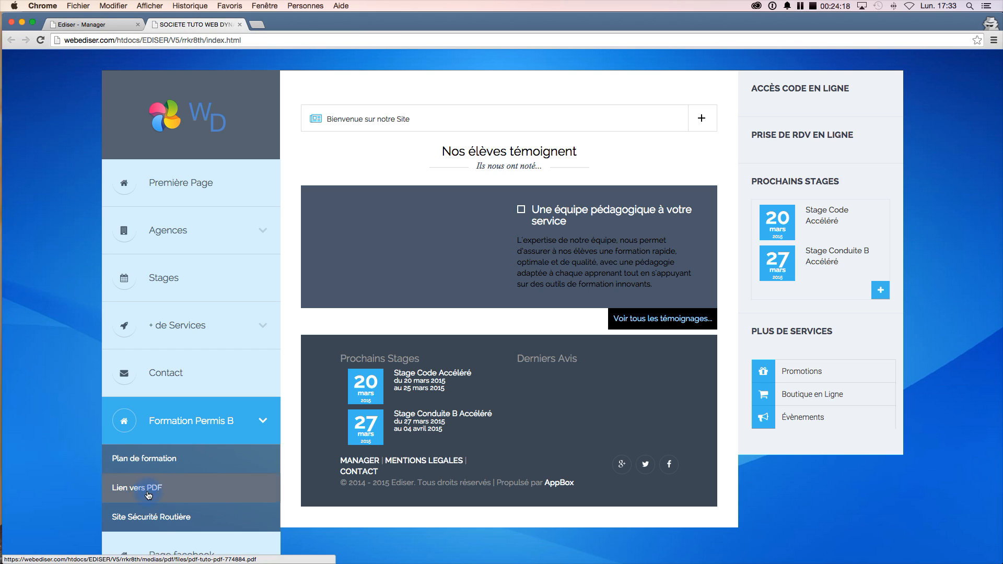
{"action": "left_click", "coordinate": [151, 488]}
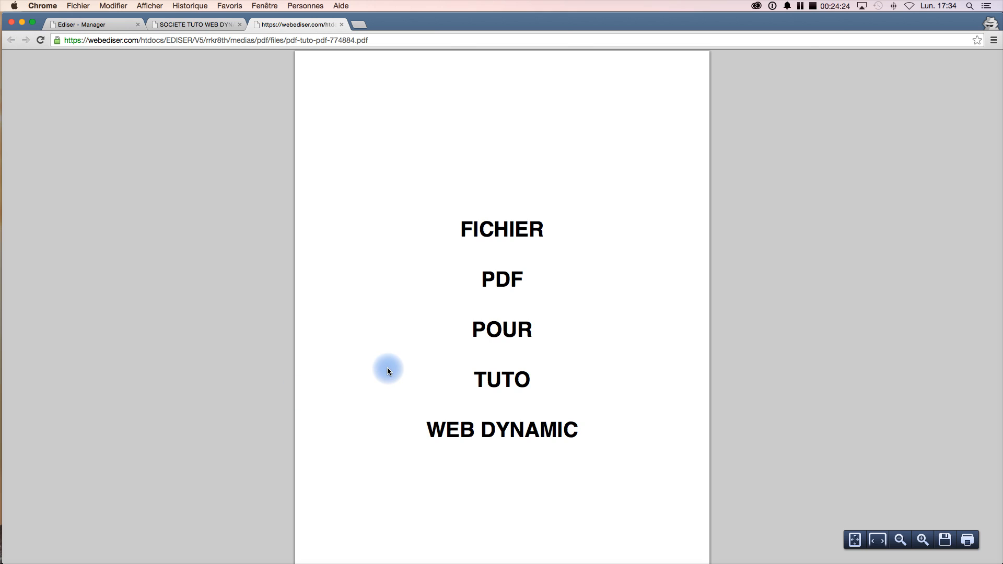
{"action": "scroll", "coordinate": [387, 368], "scroll_direction": "down", "scroll_amount": 3}
{"action": "scroll", "coordinate": [387, 371], "scroll_direction": "up", "scroll_amount": 3}
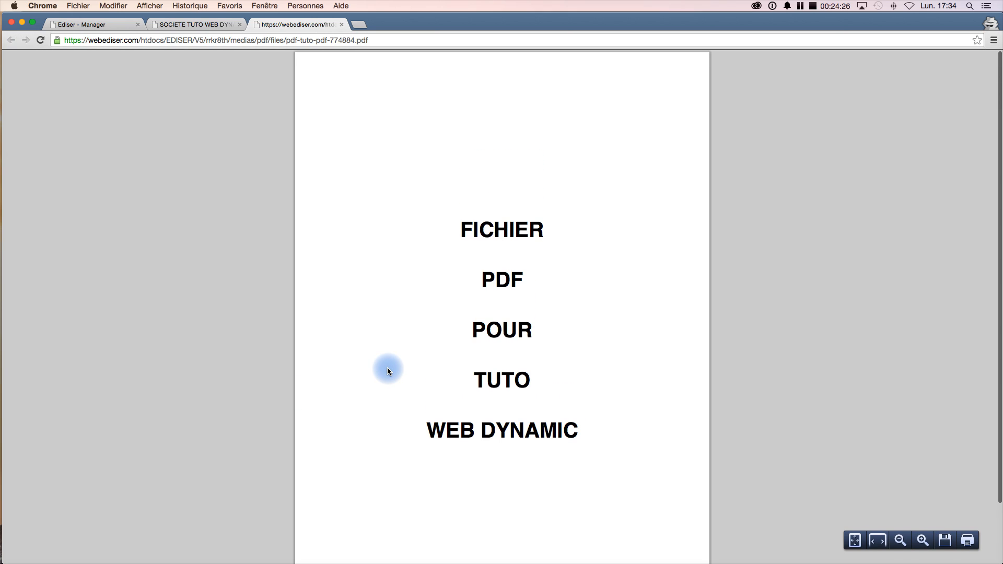
{"action": "left_click", "coordinate": [89, 24]}
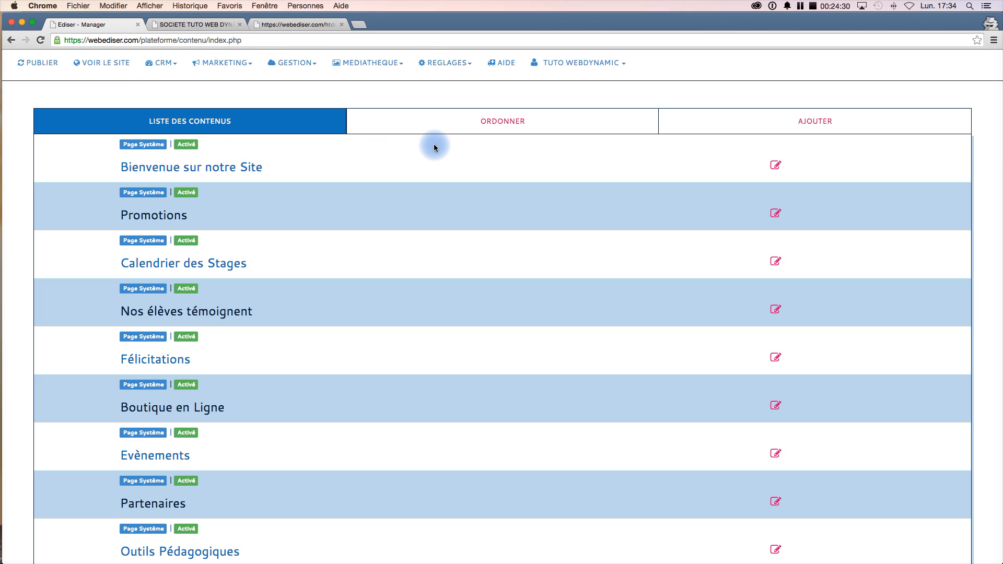